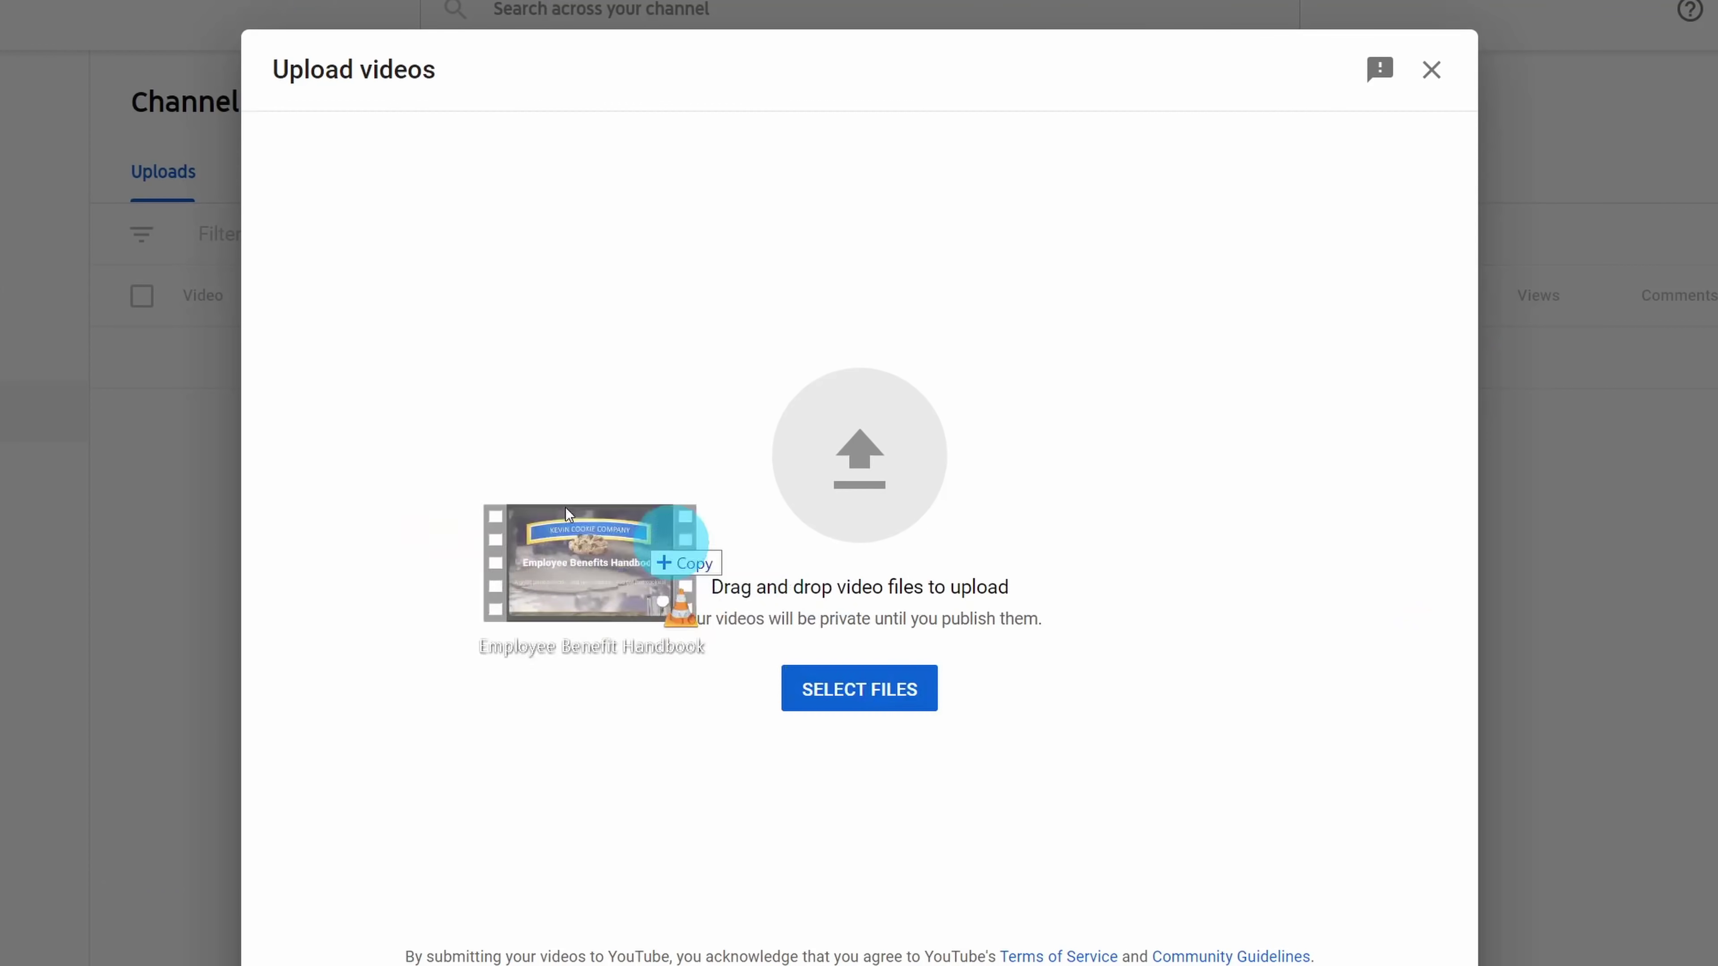
# Enable the Recording main tab through the Customize the Ribbon options
pyautogui.moveTo(658, 529); pyautogui.dragTo(1067, 353)
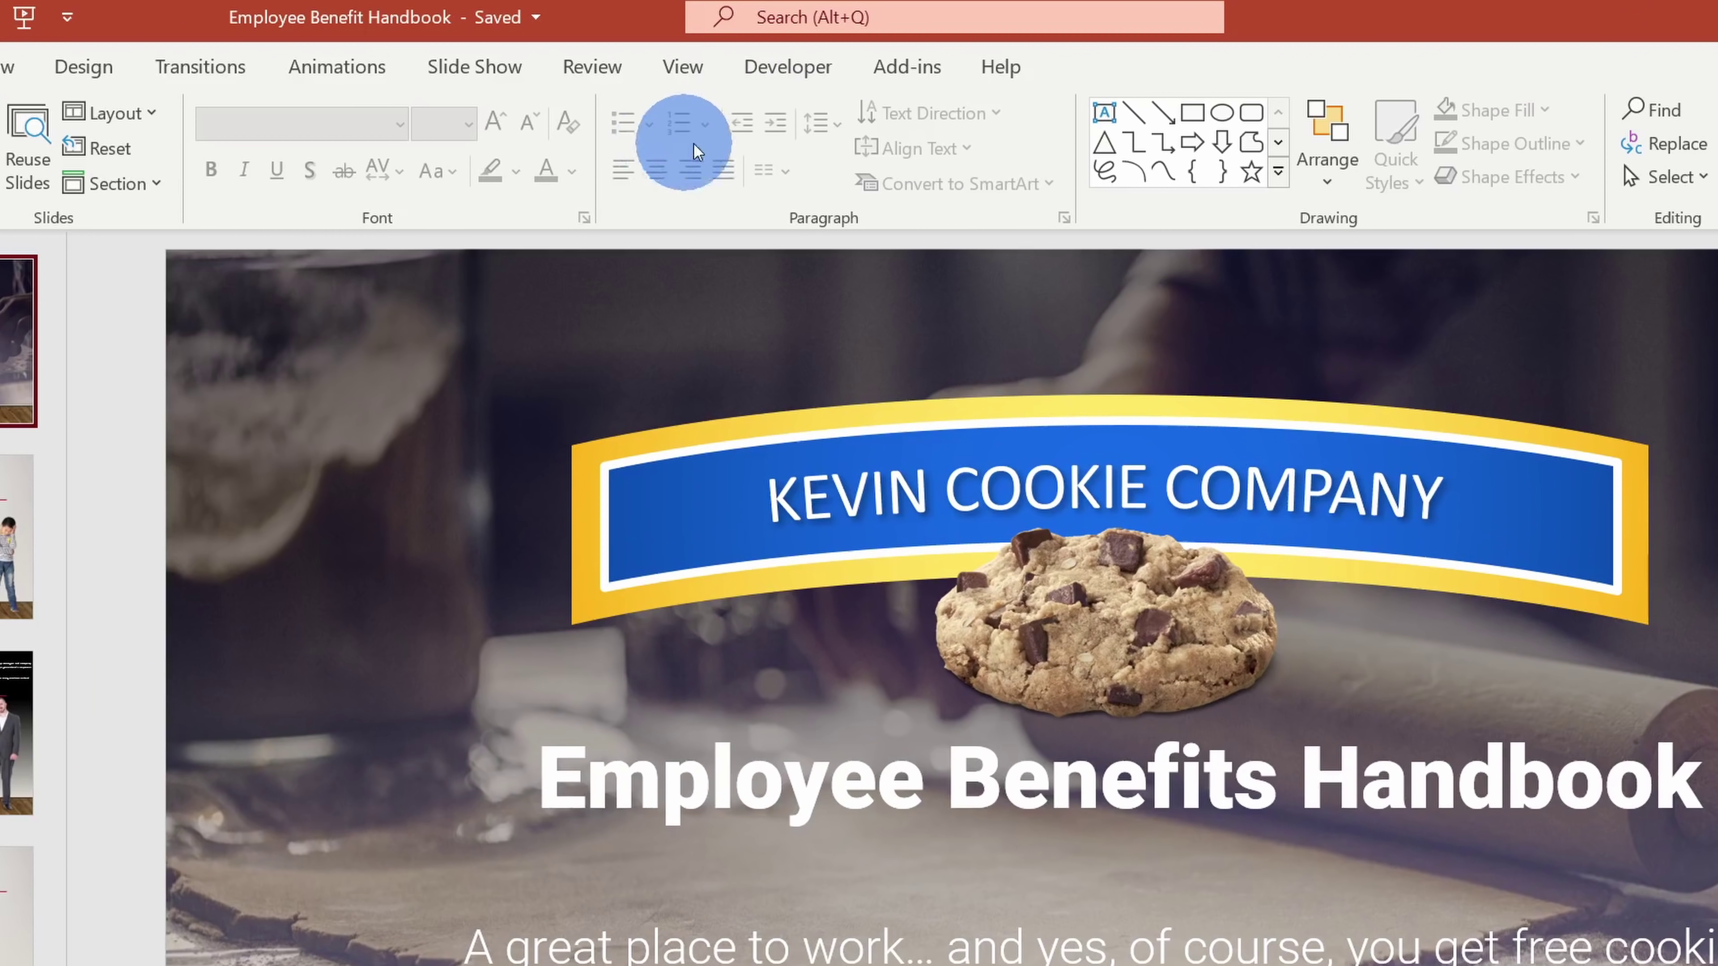
pyautogui.rightClick(730, 150)
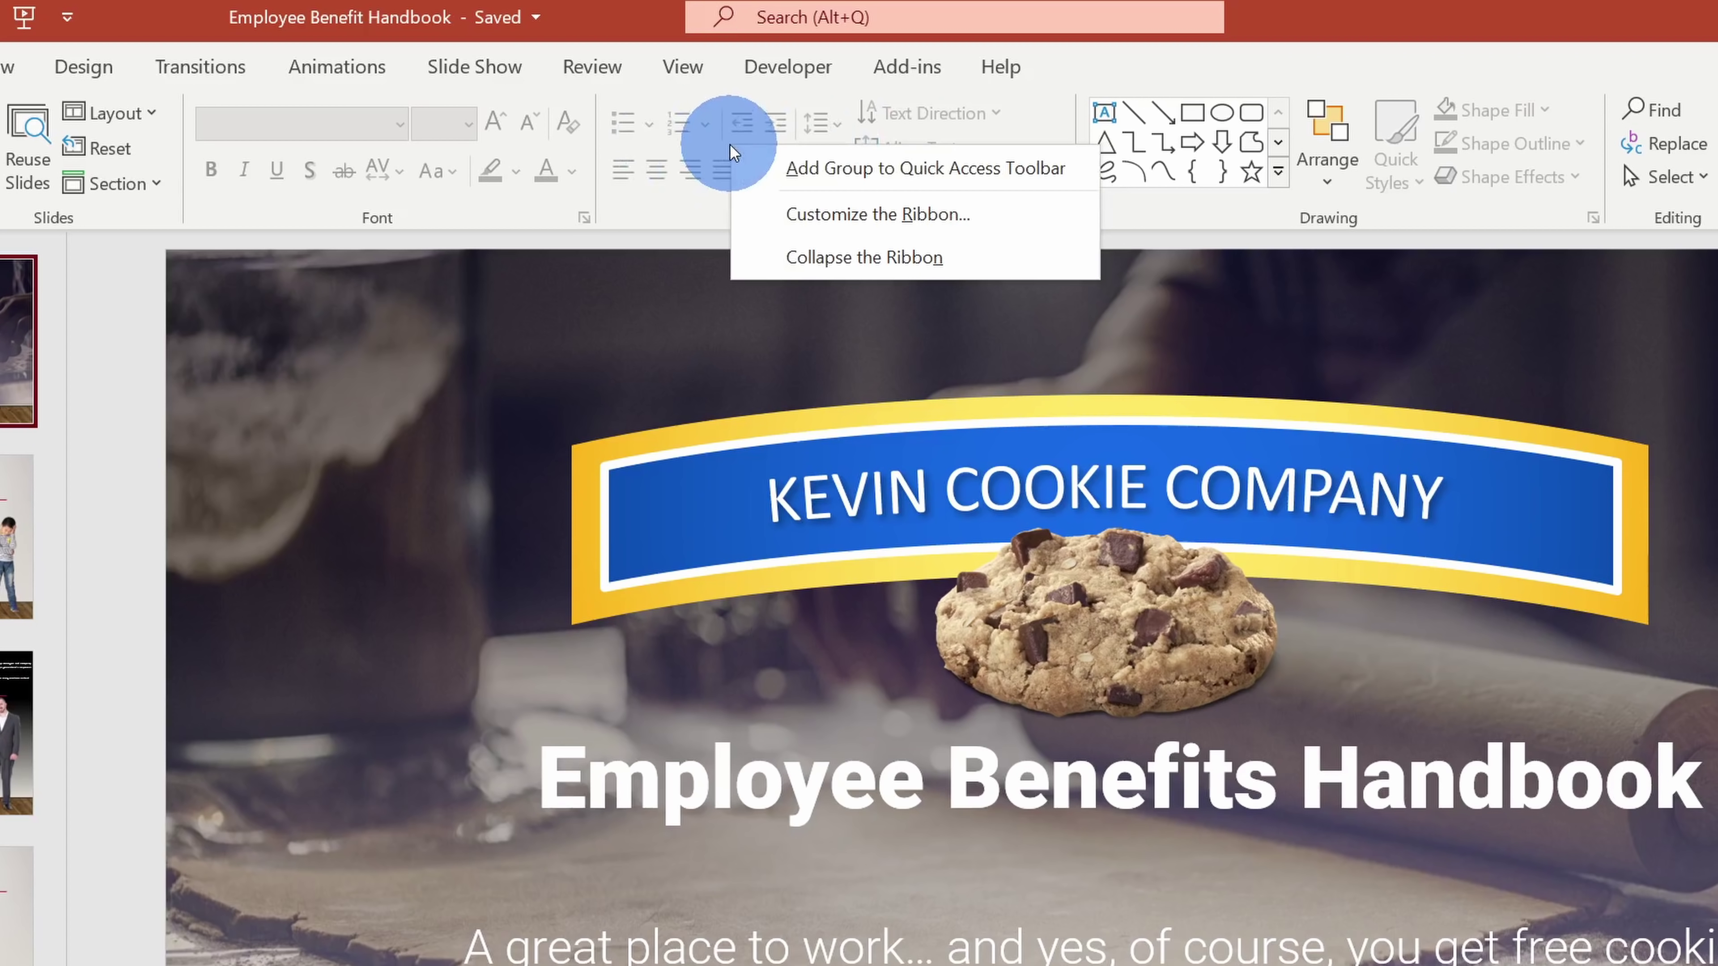
pyautogui.click(815, 212)
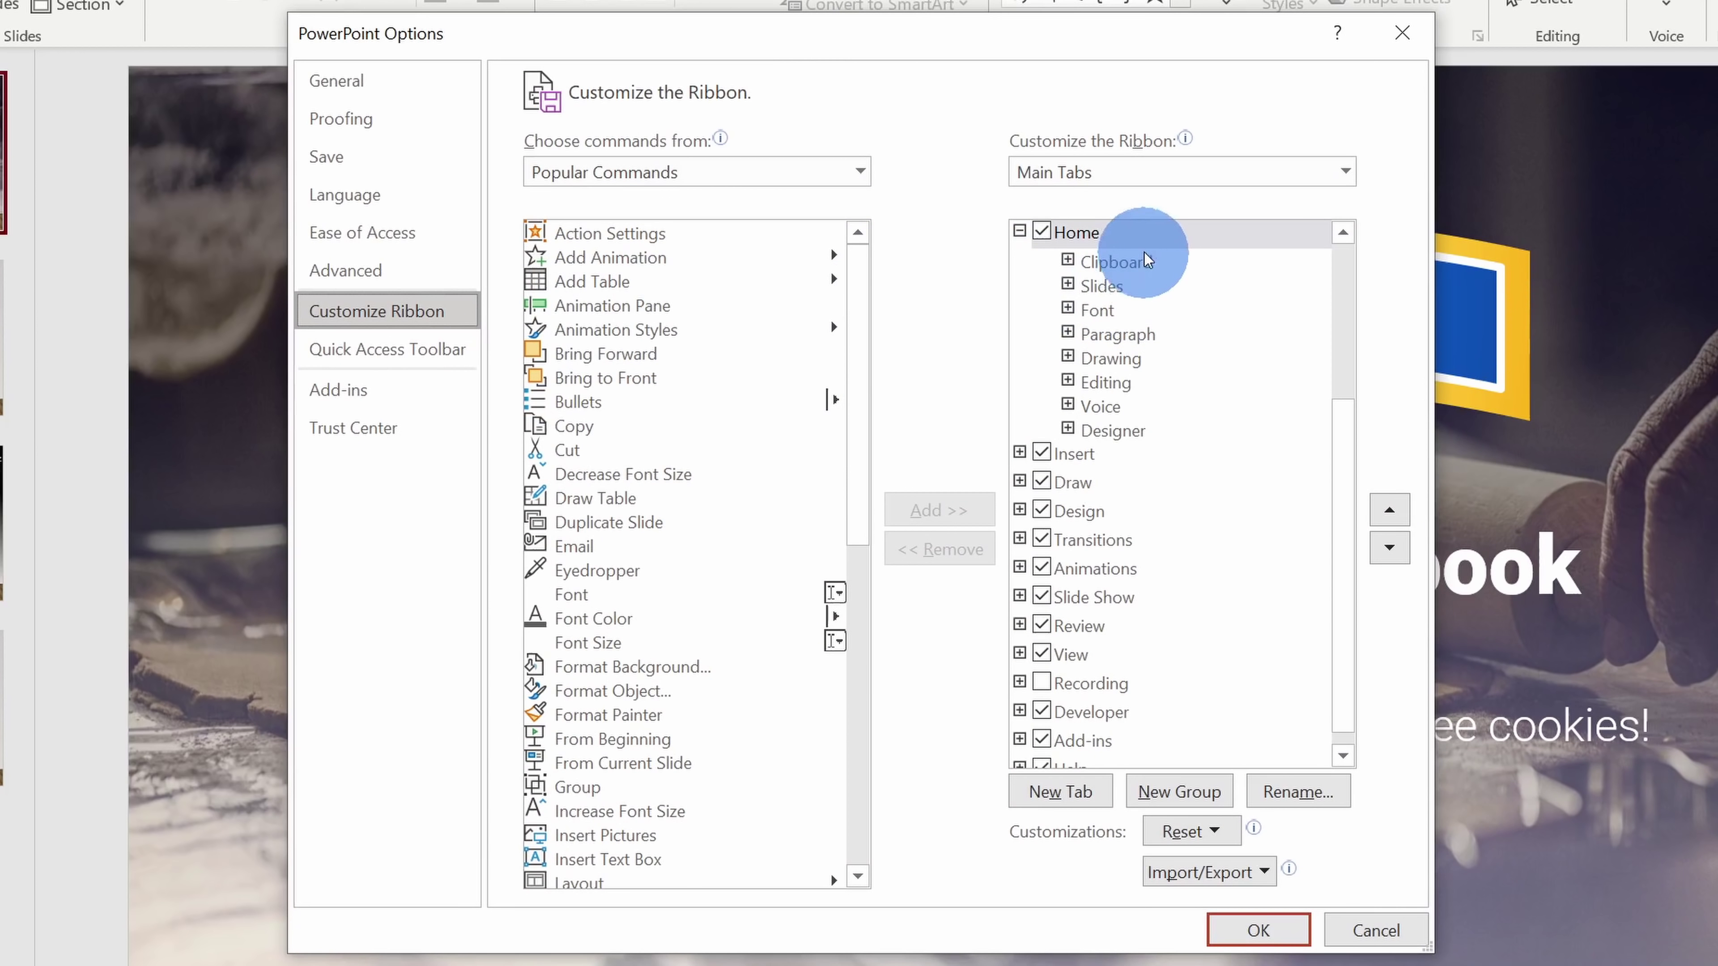
pyautogui.scroll(3, 1181, 471)
pyautogui.scroll(-3, 1181, 472)
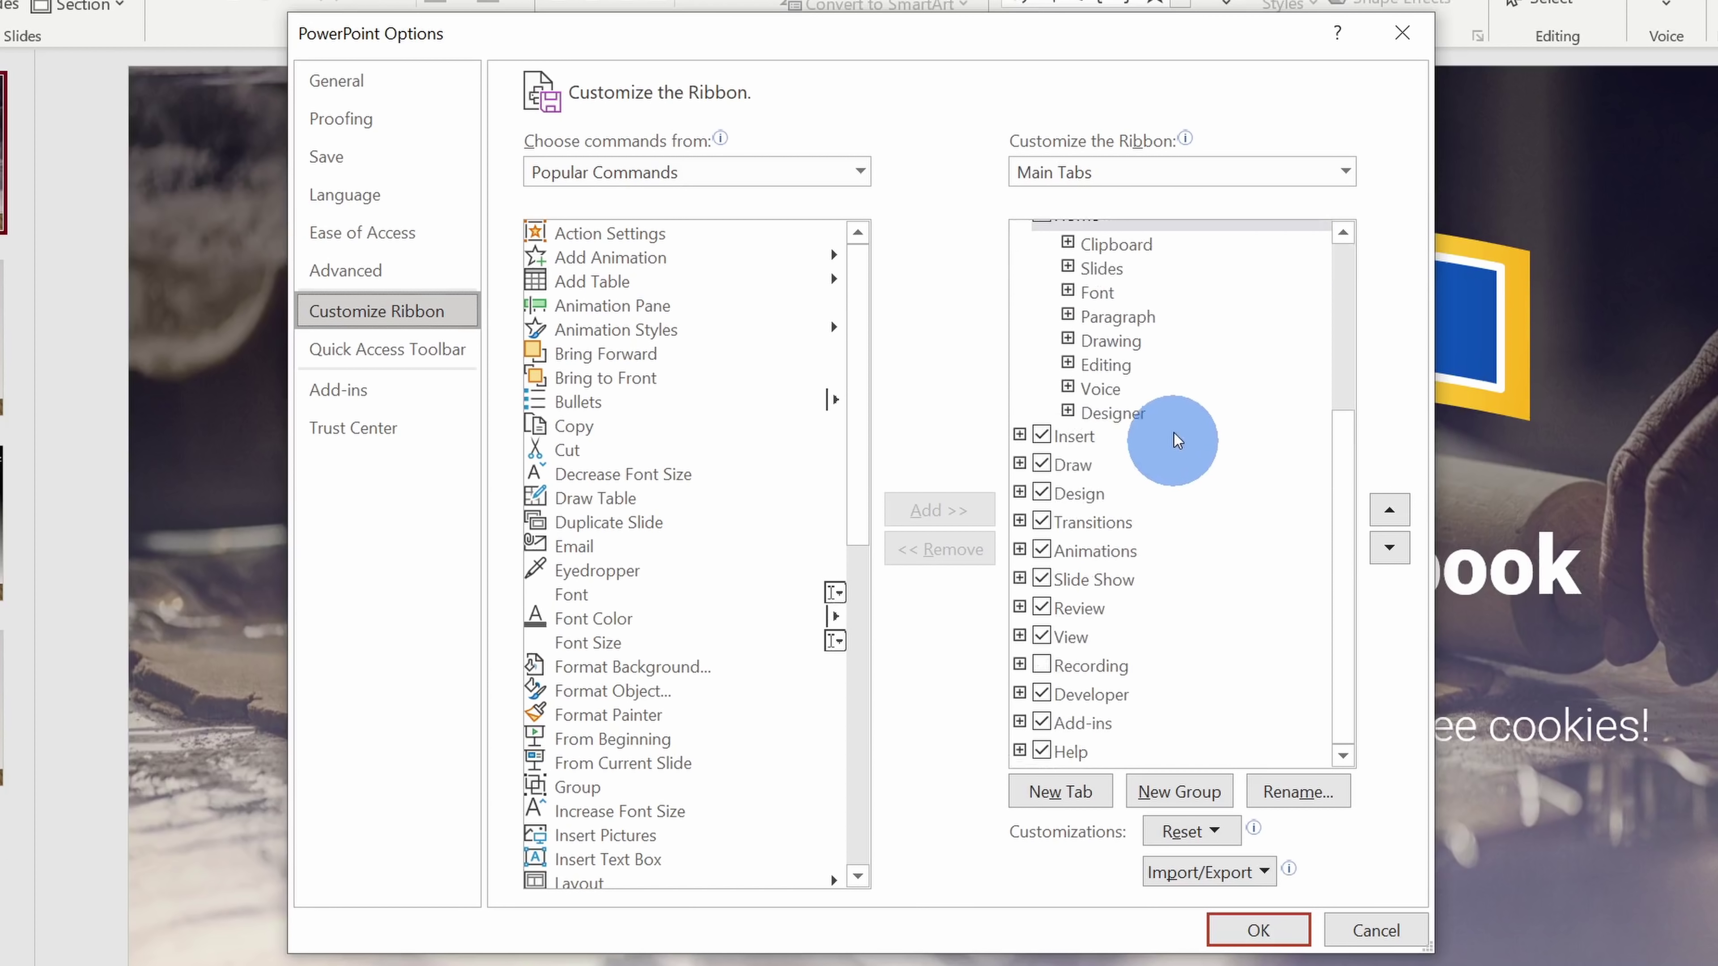
pyautogui.click(1042, 664)
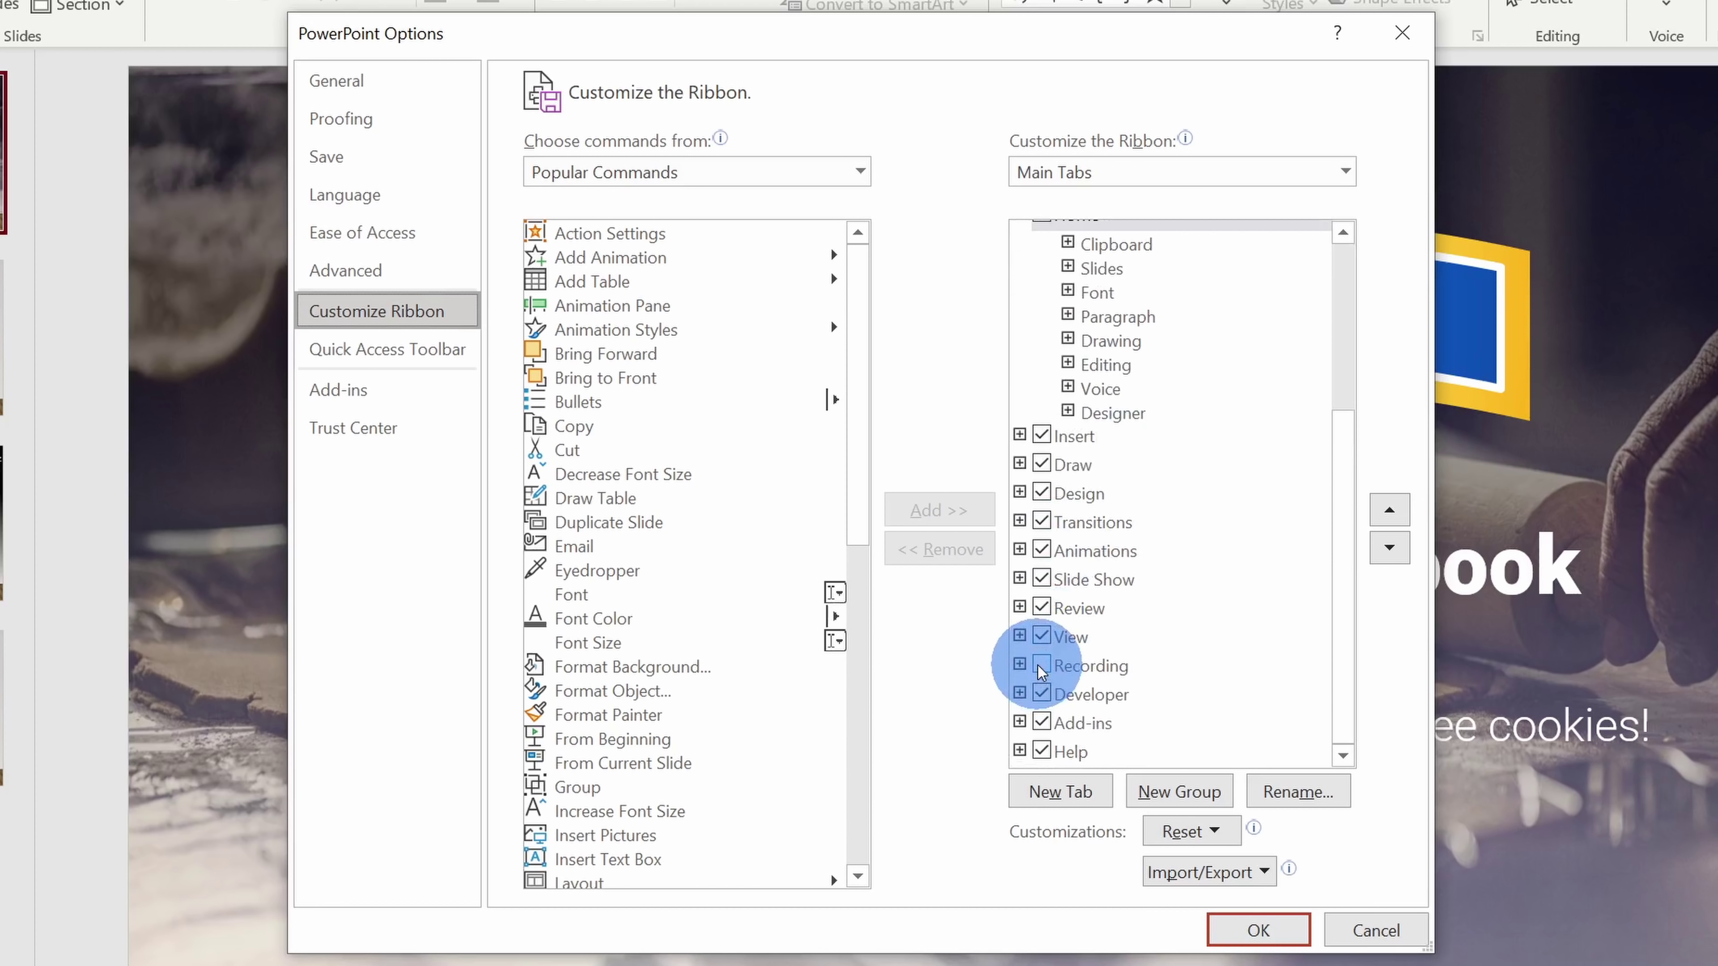
pyautogui.click(1258, 929)
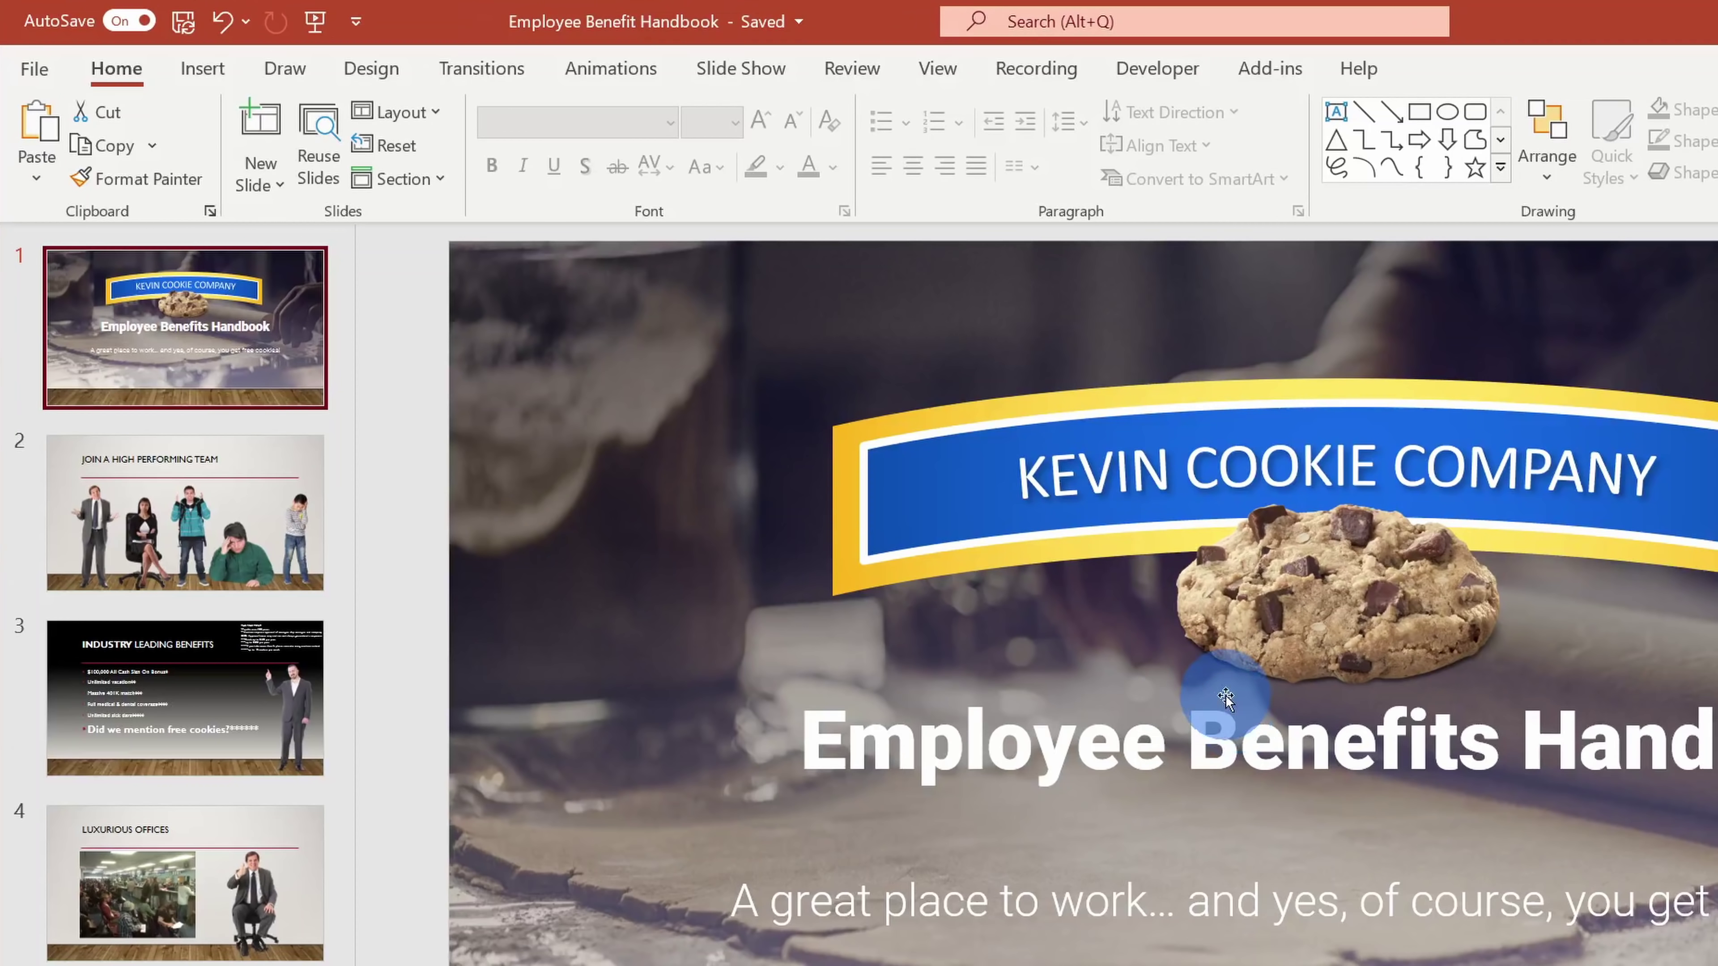
# Start Record Slide Show from the current 'Employee Benefits Handbook' title slide
pyautogui.click(1046, 64)
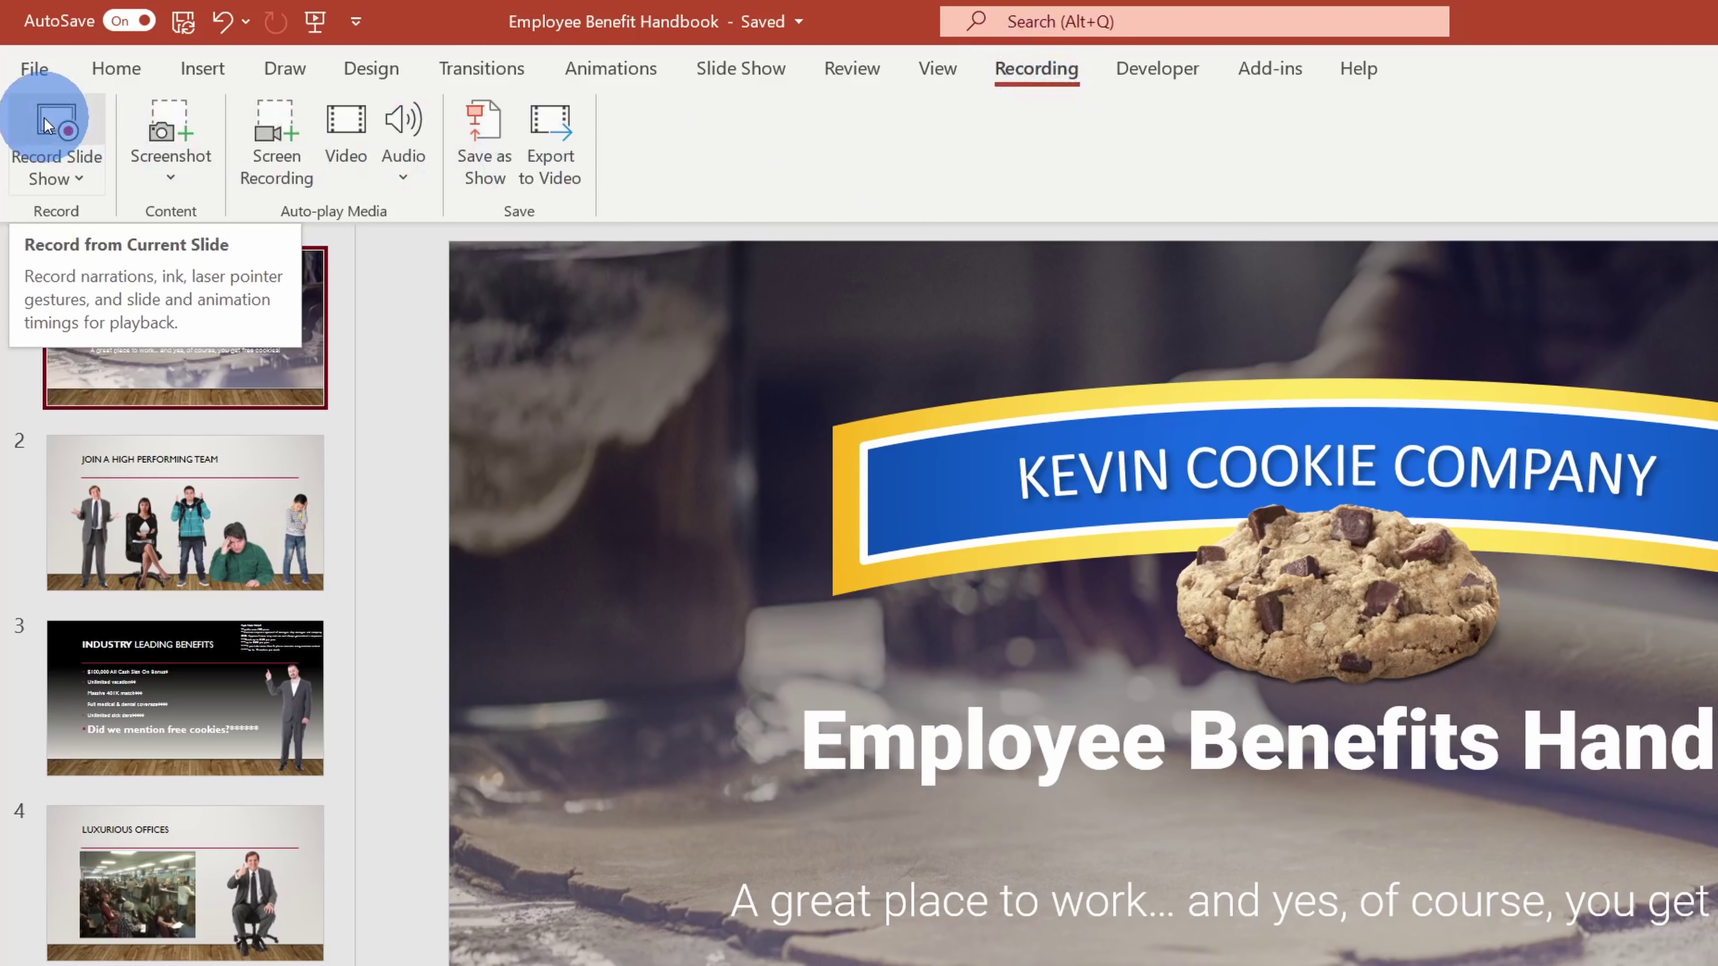
pyautogui.click(66, 170)
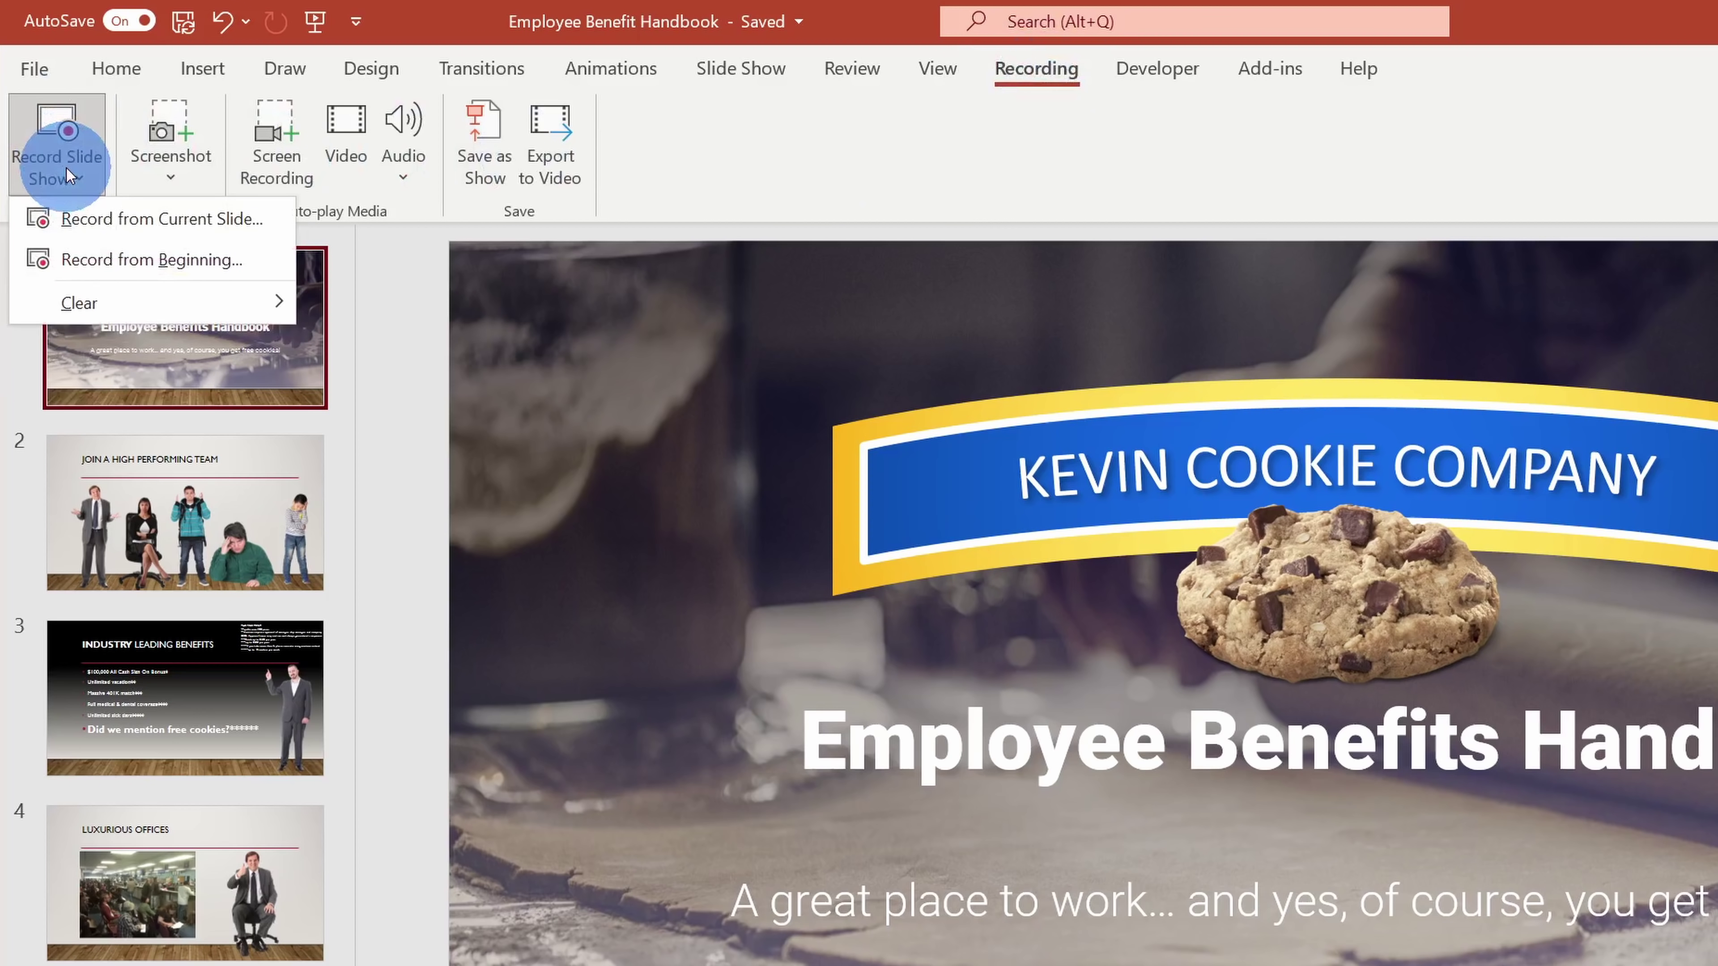
pyautogui.click(215, 225)
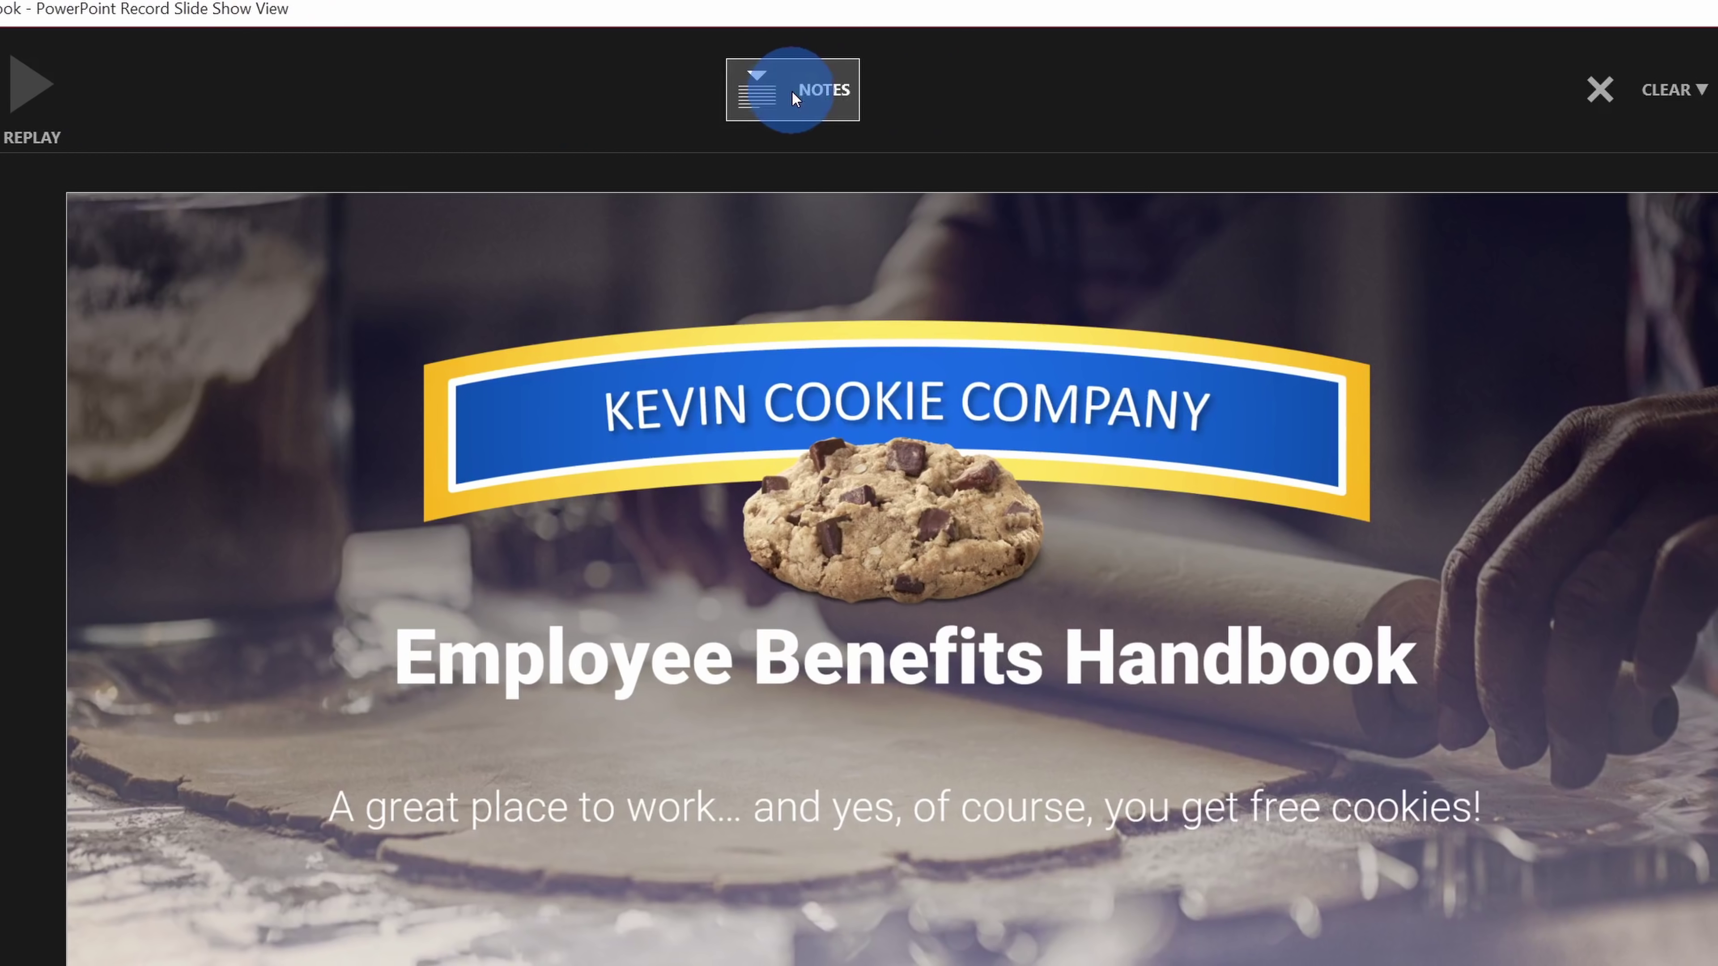
pyautogui.click(1017, 93)
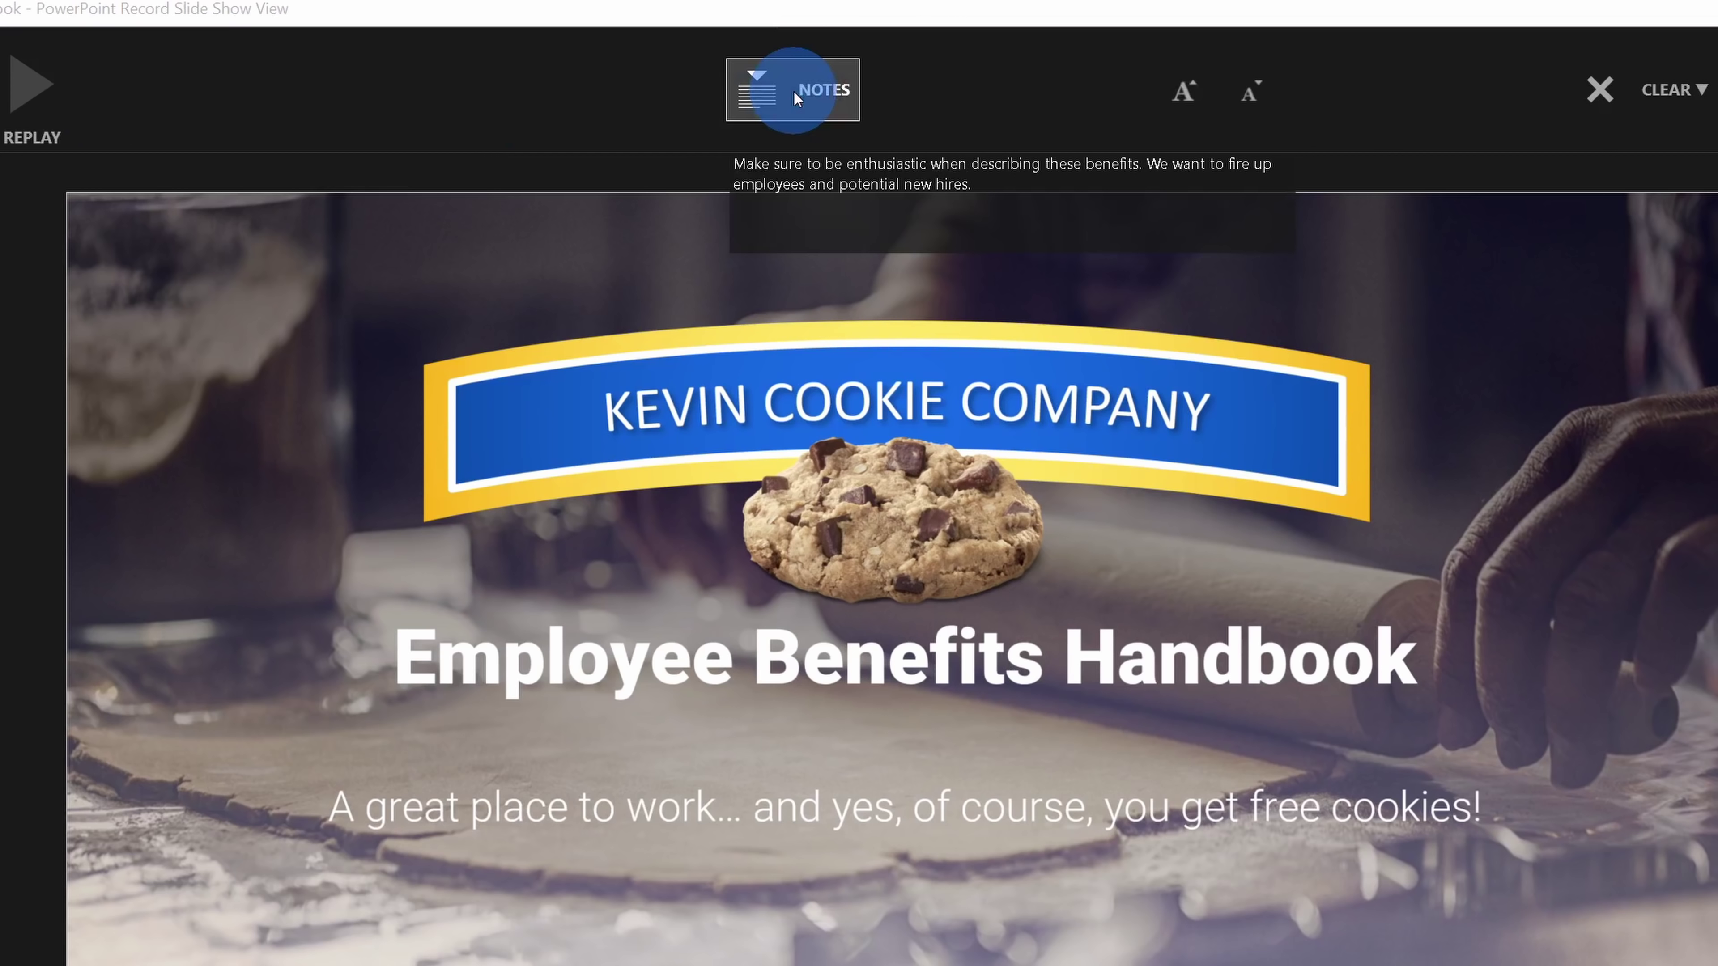
pyautogui.click(794, 97)
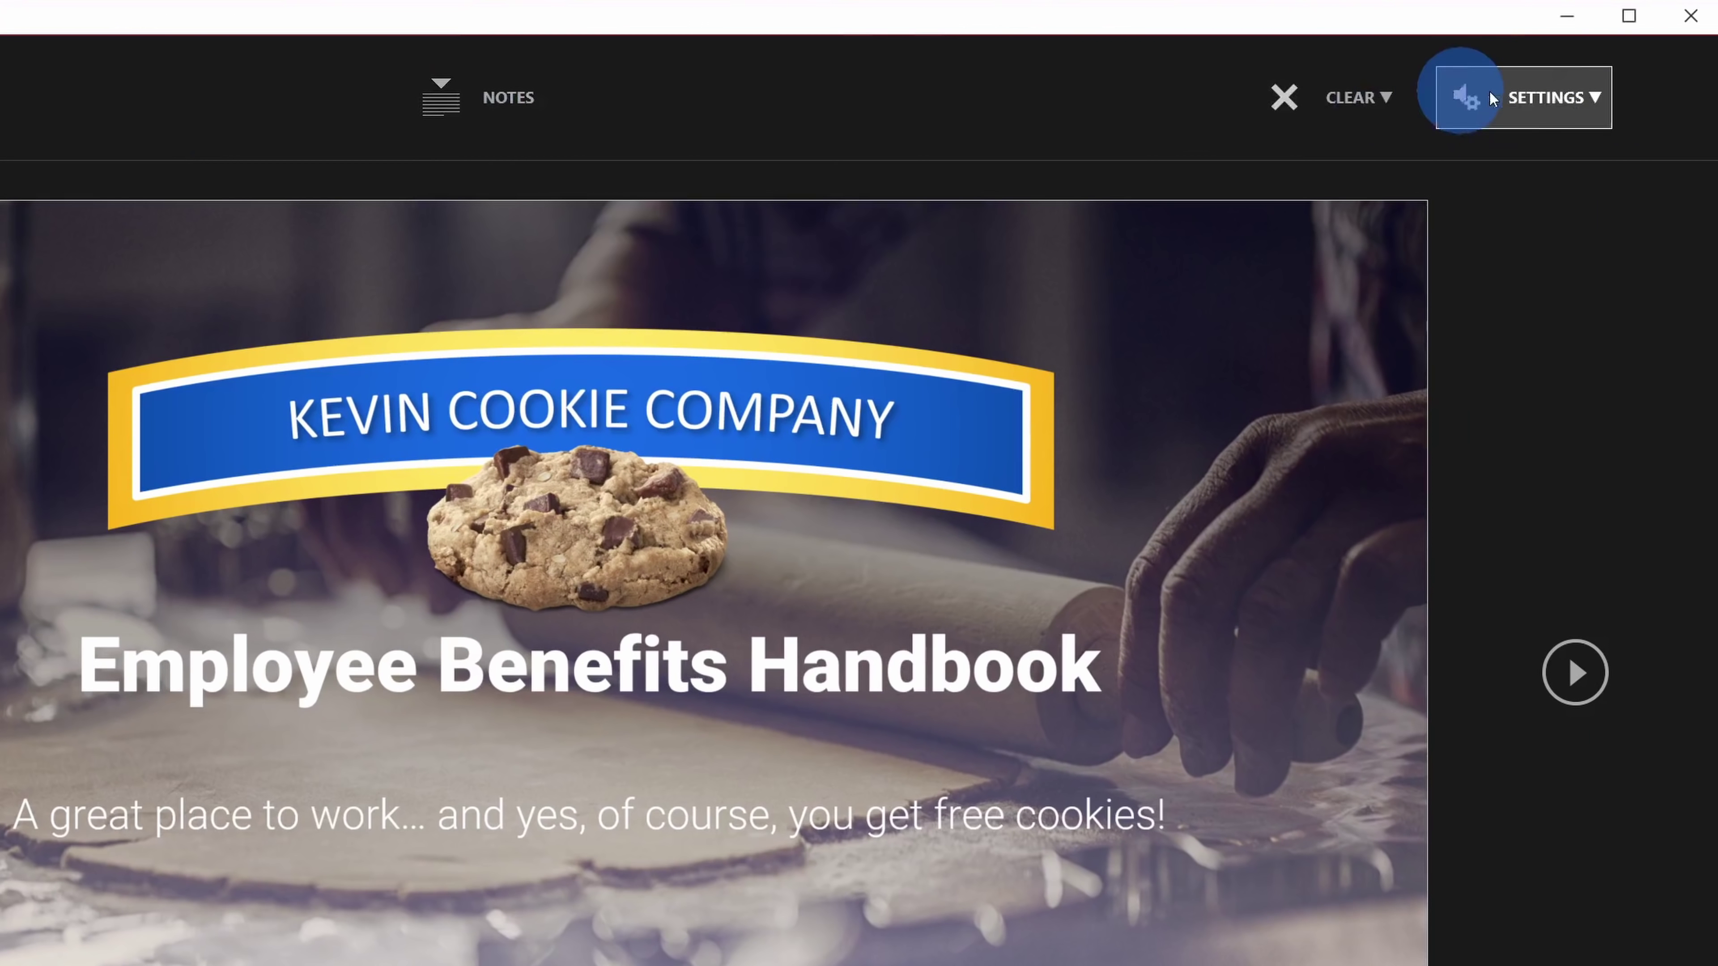
pyautogui.click(1491, 91)
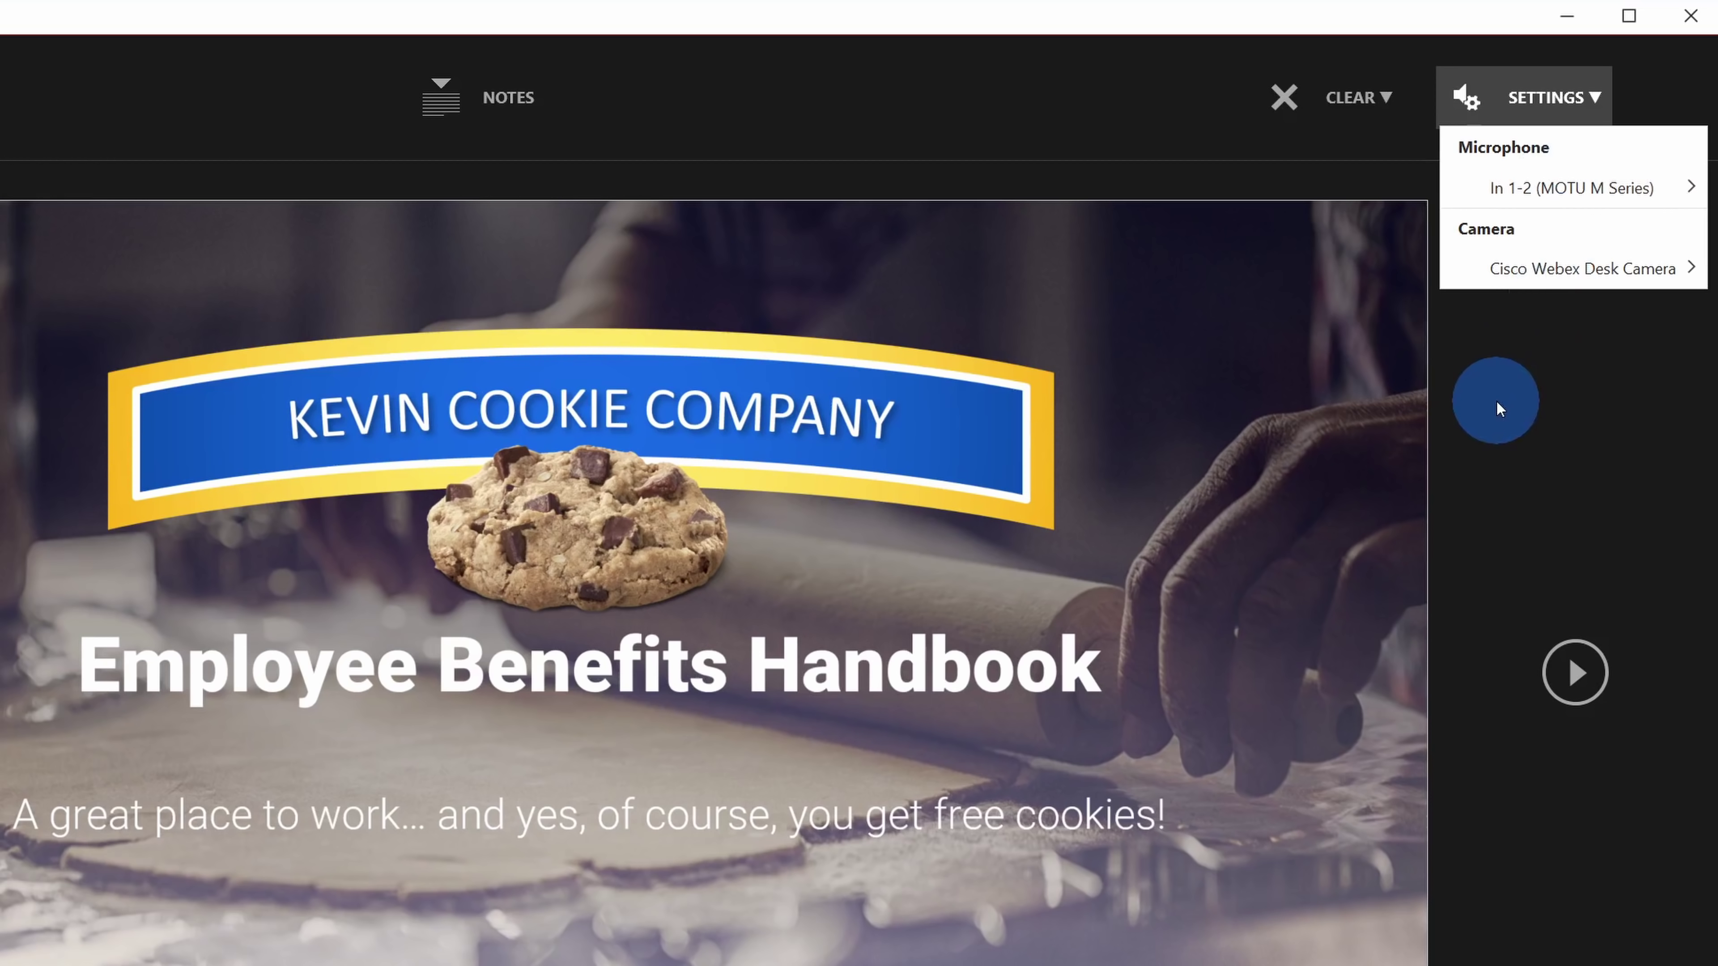
pyautogui.click(1503, 401)
pyautogui.click(435, 871)
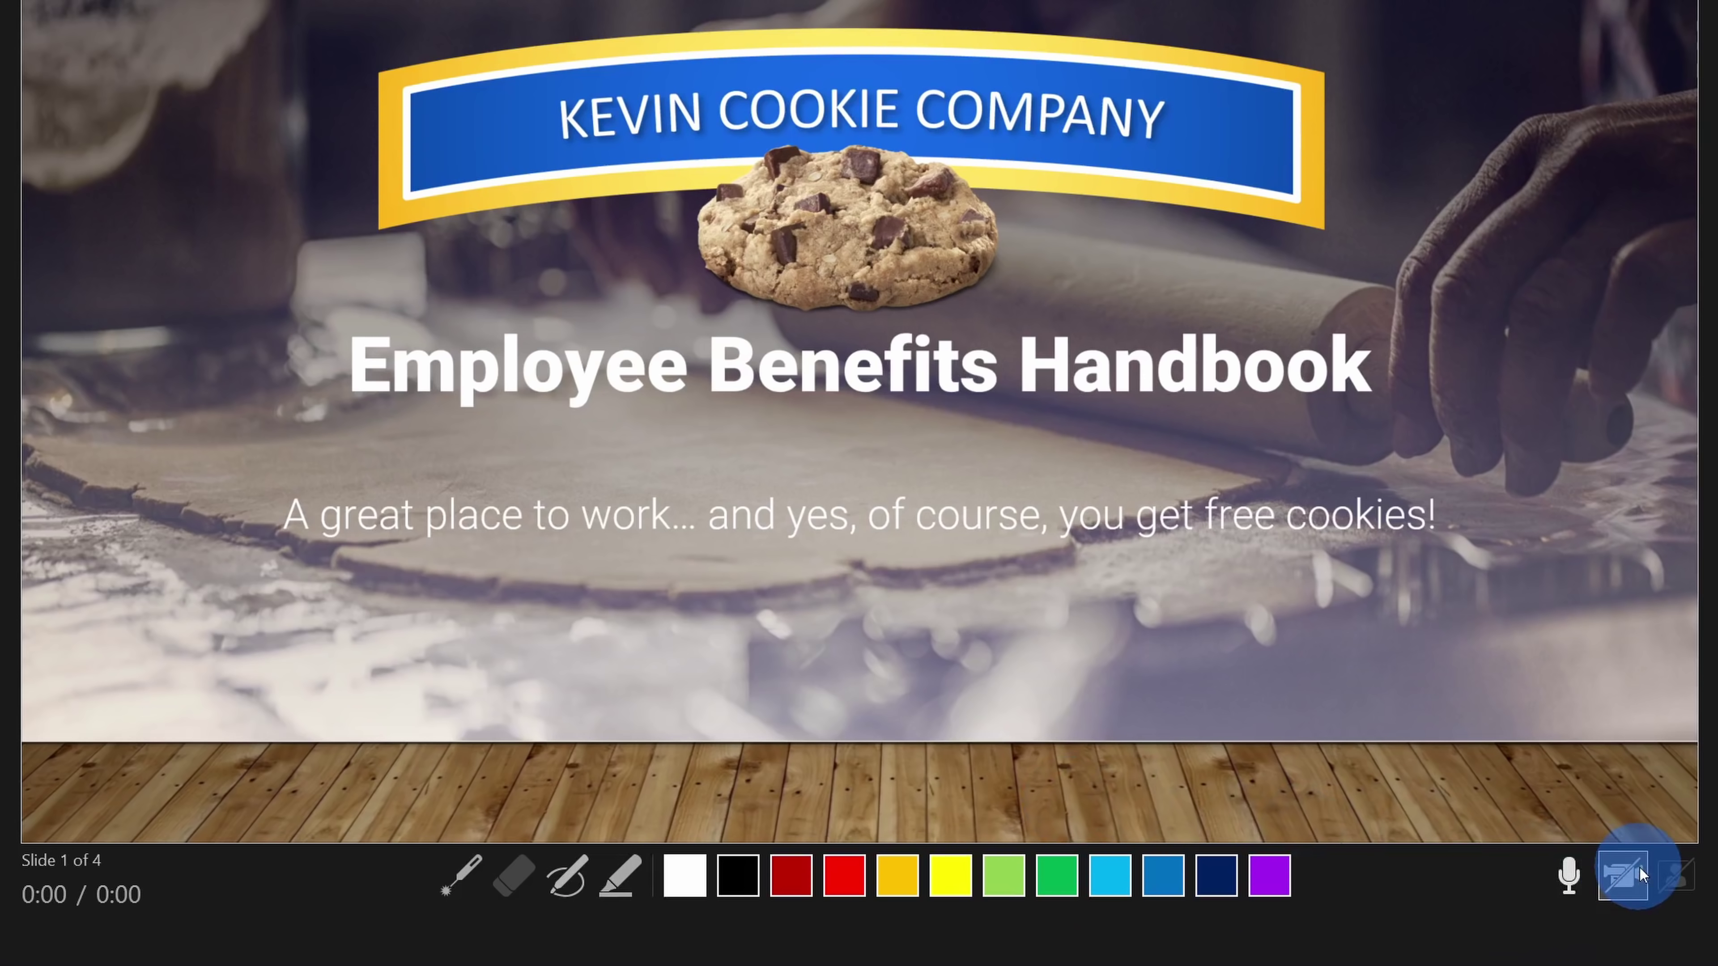
# Turn on the camera so the webcam preview shows, and select black ink
pyautogui.click(1619, 872)
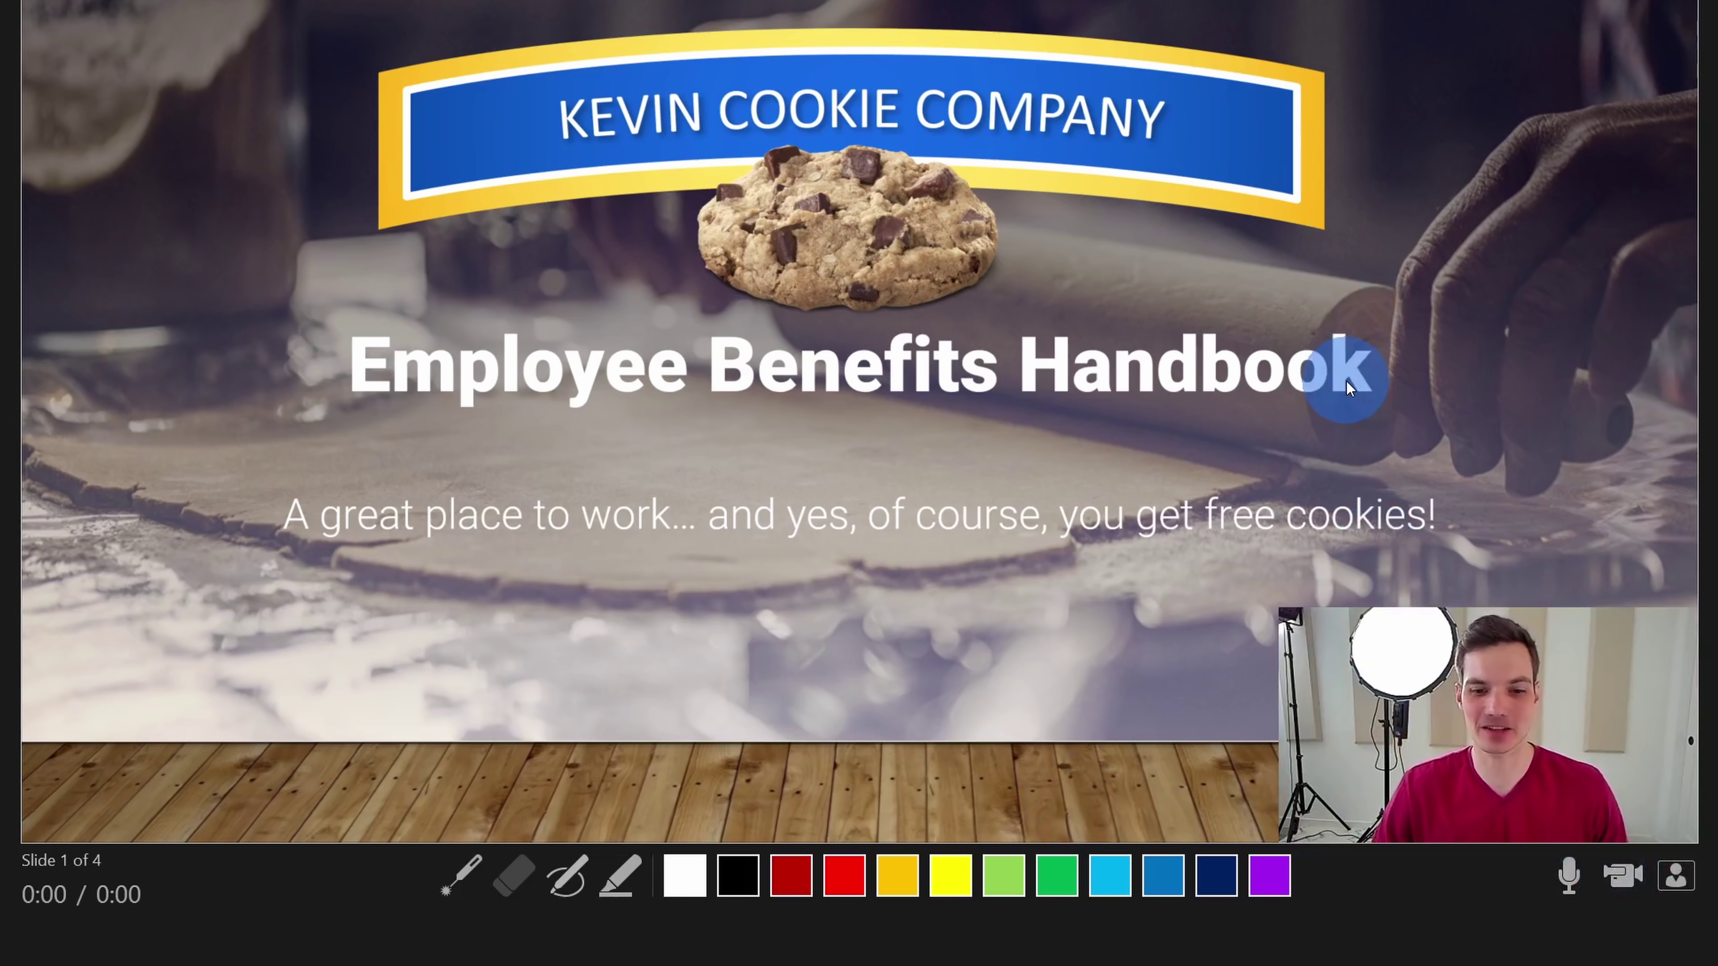
pyautogui.click(1674, 887)
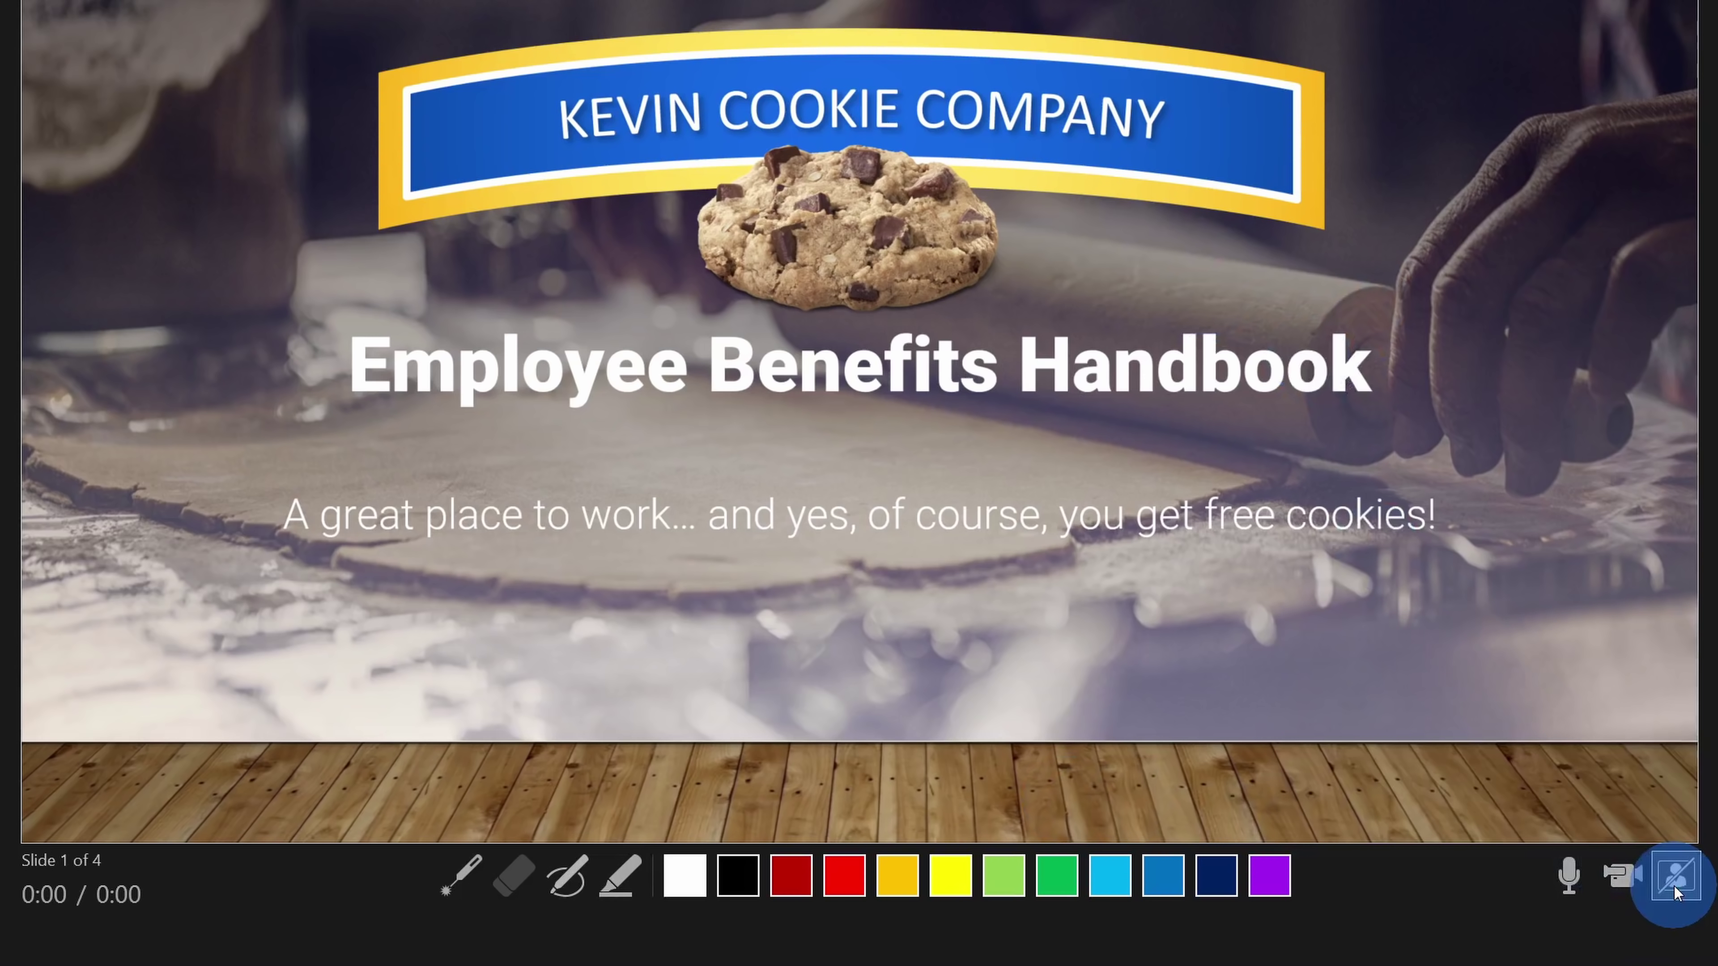
pyautogui.click(1674, 886)
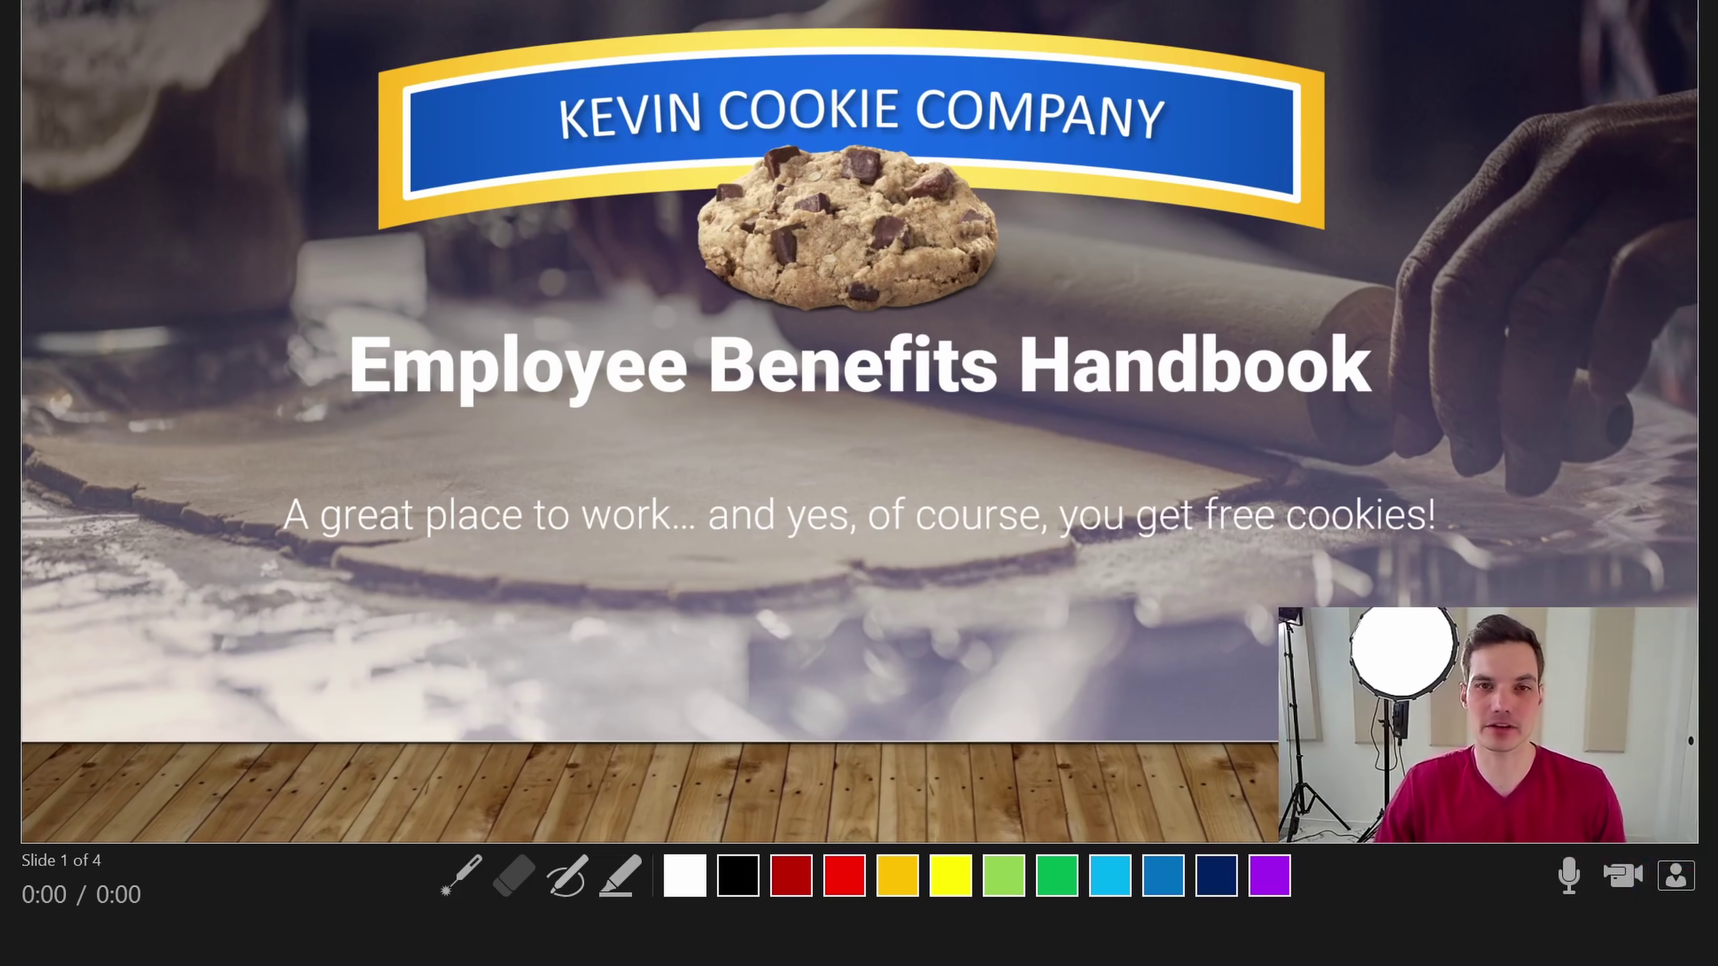
pyautogui.click(741, 879)
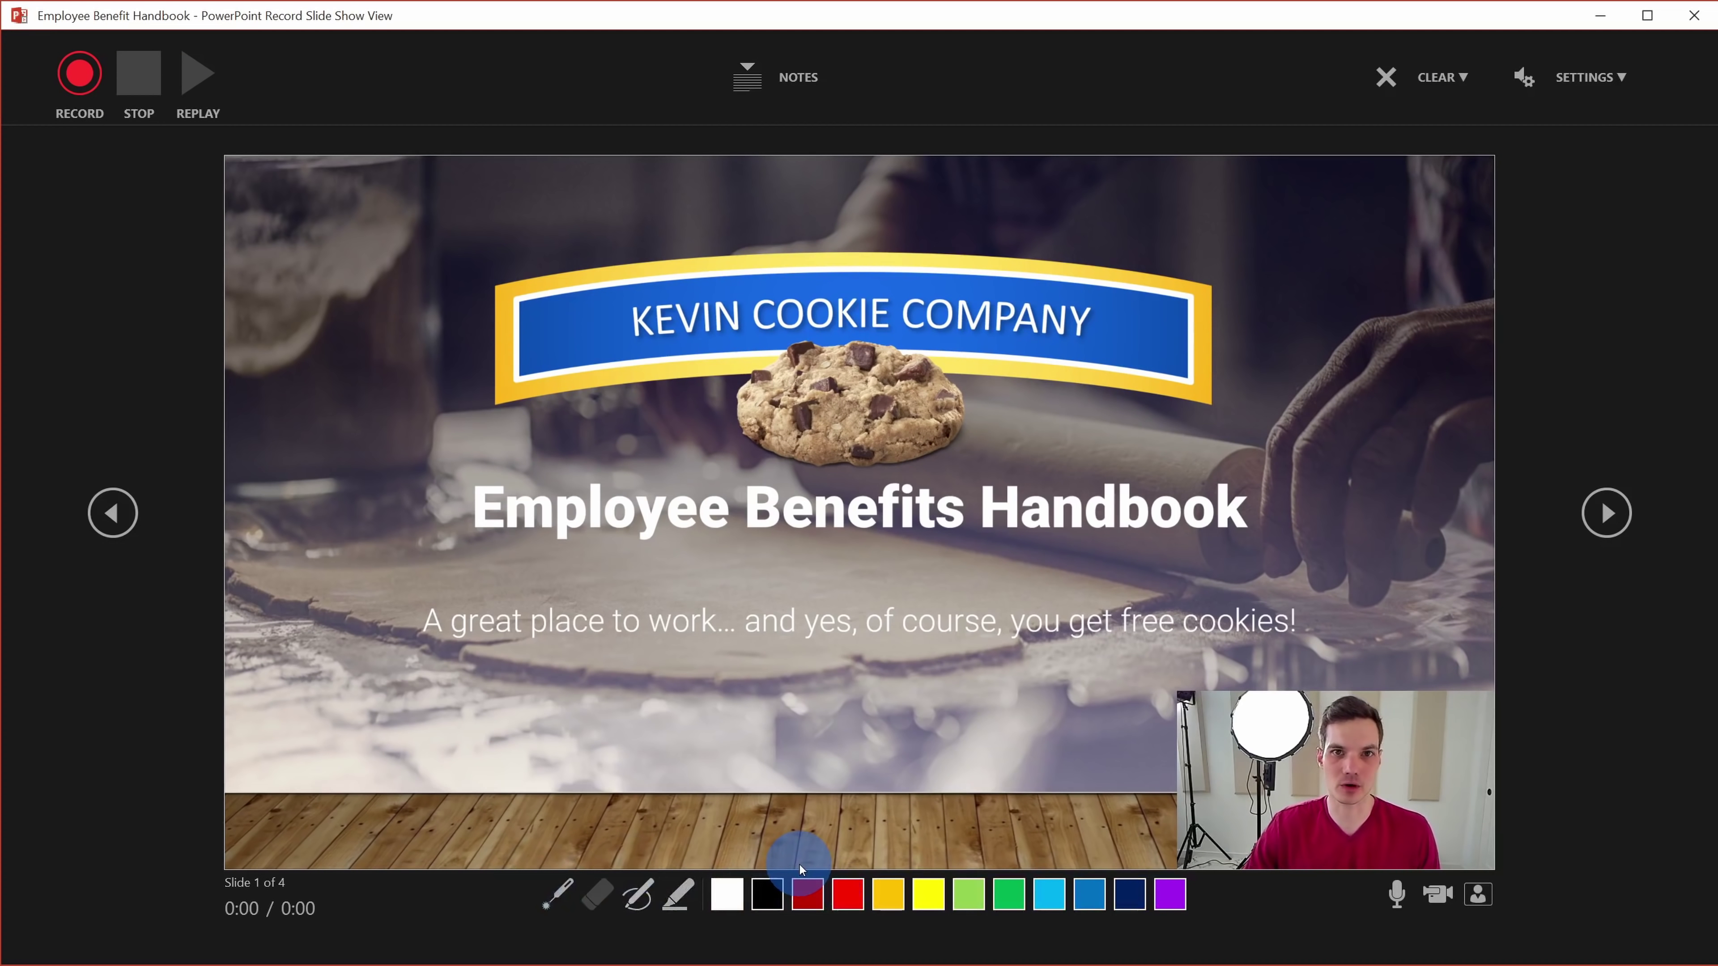
# Start recording and underline the 'Employee Benefits Handbook' title with the red pen
pyautogui.click(83, 79)
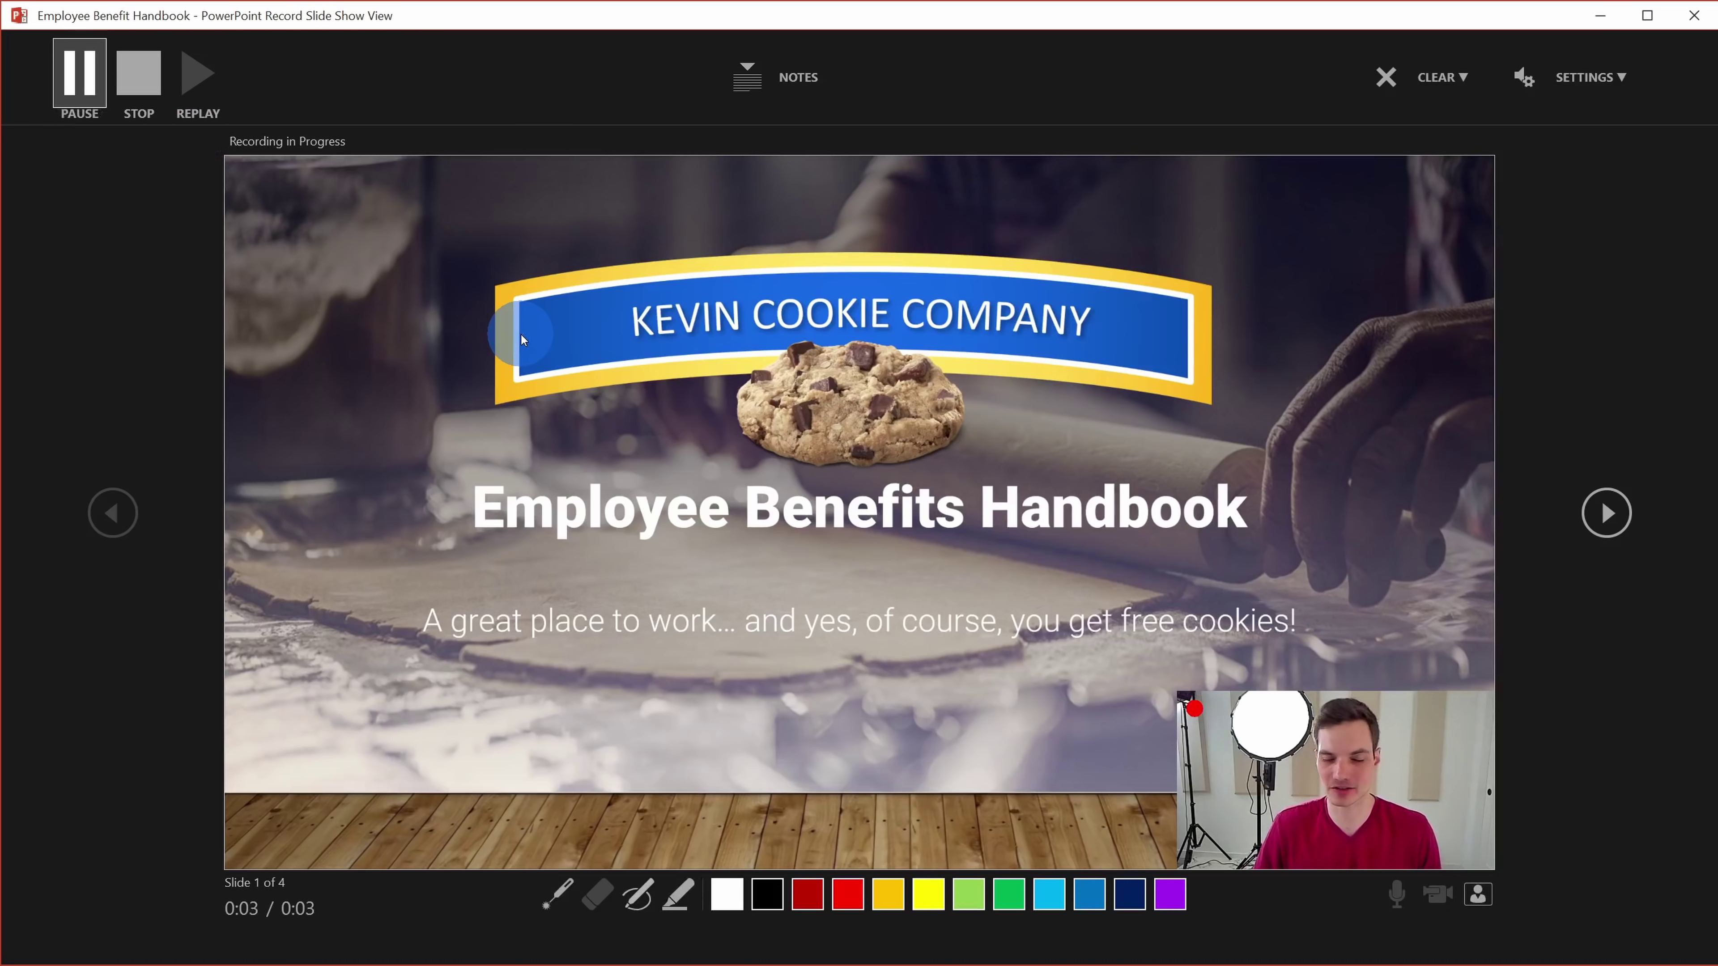
pyautogui.click(556, 895)
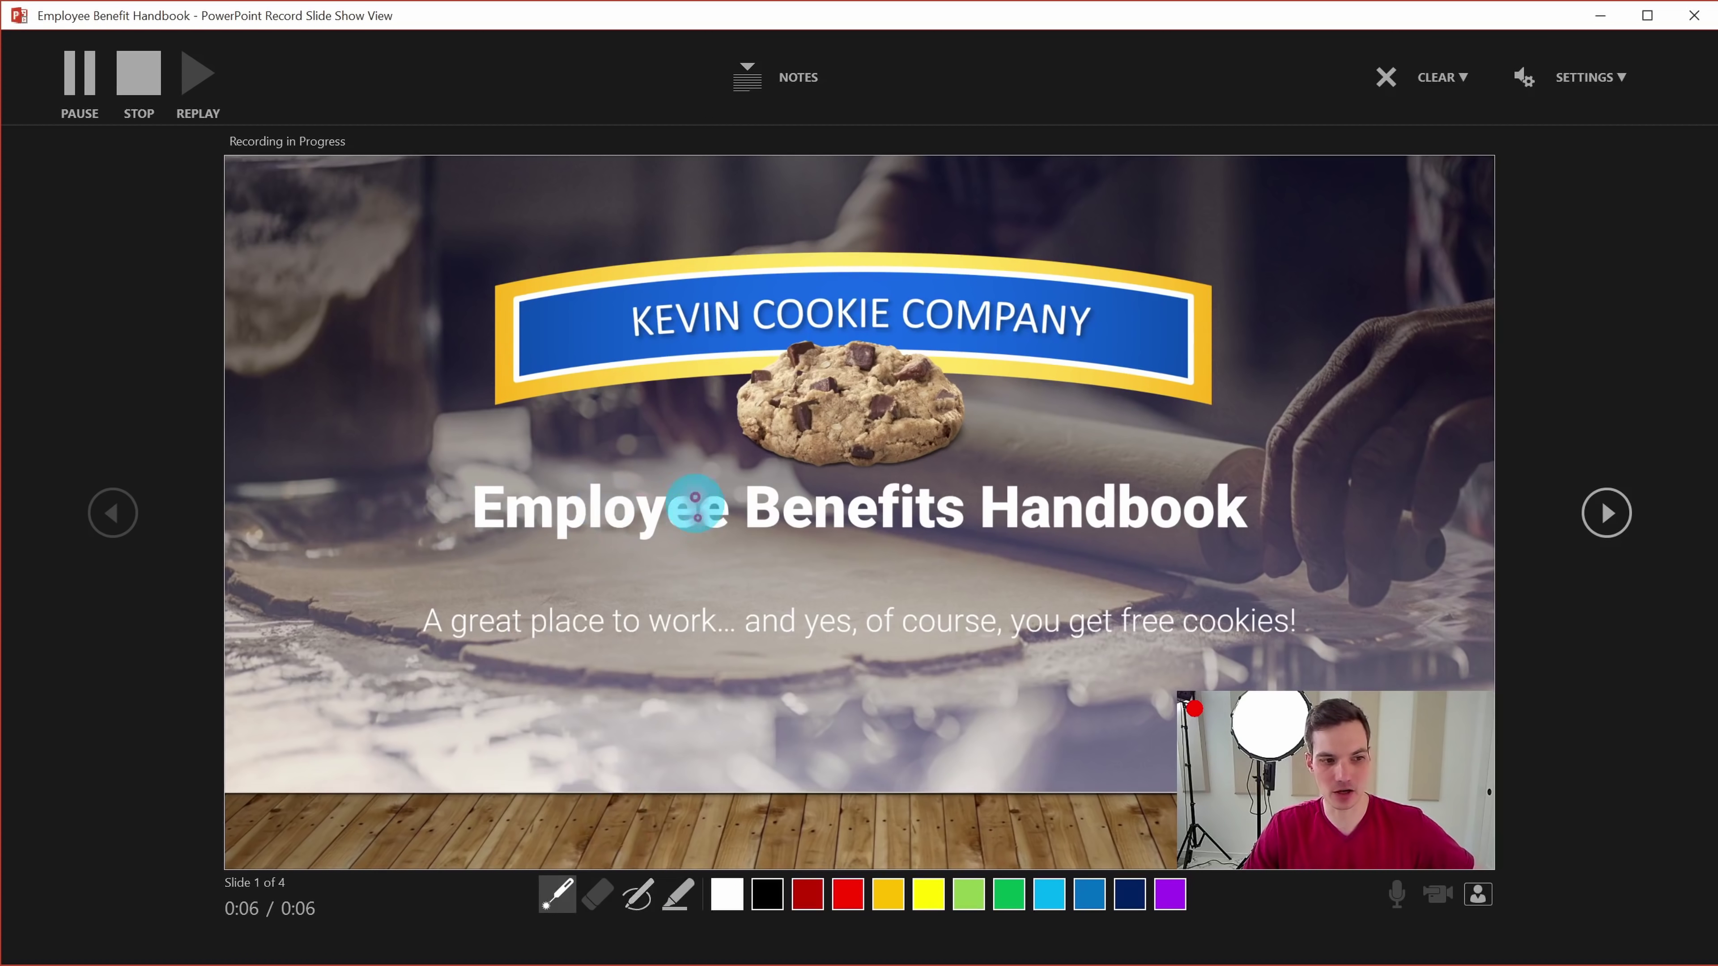
pyautogui.click(641, 902)
pyautogui.click(847, 895)
pyautogui.moveTo(452, 565); pyautogui.dragTo(1285, 559)
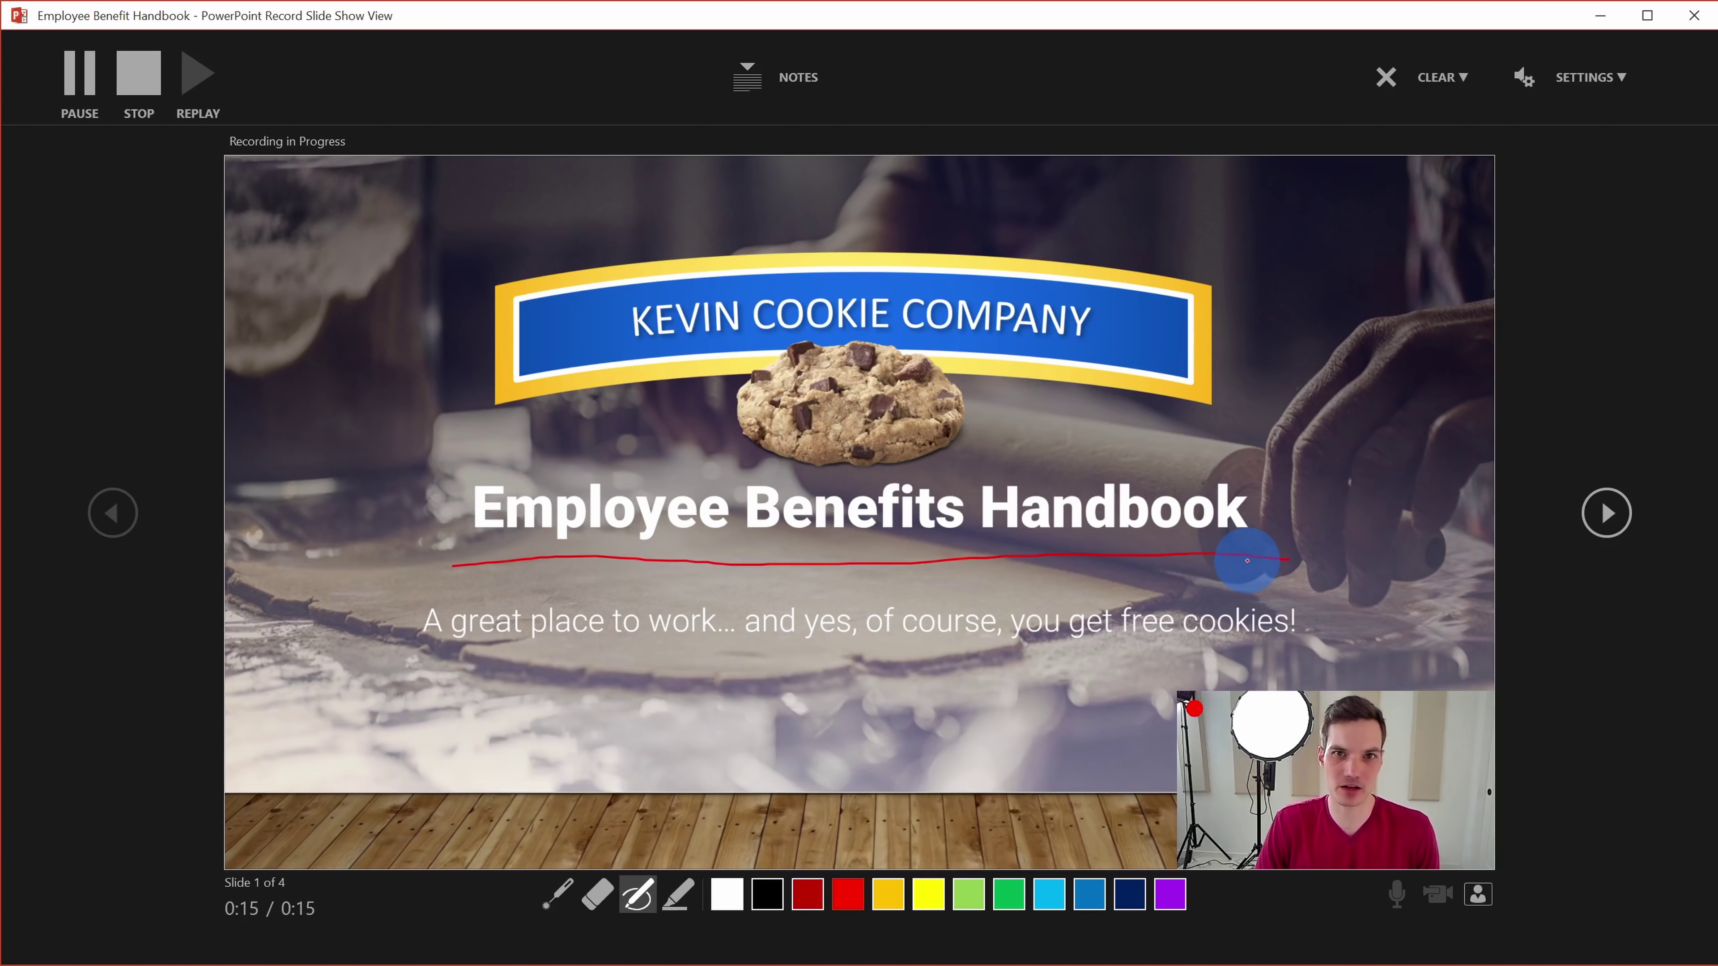
# On slide 2, underline 'Join a High Performing Team' in red, then pause recording
pyautogui.click(1594, 516)
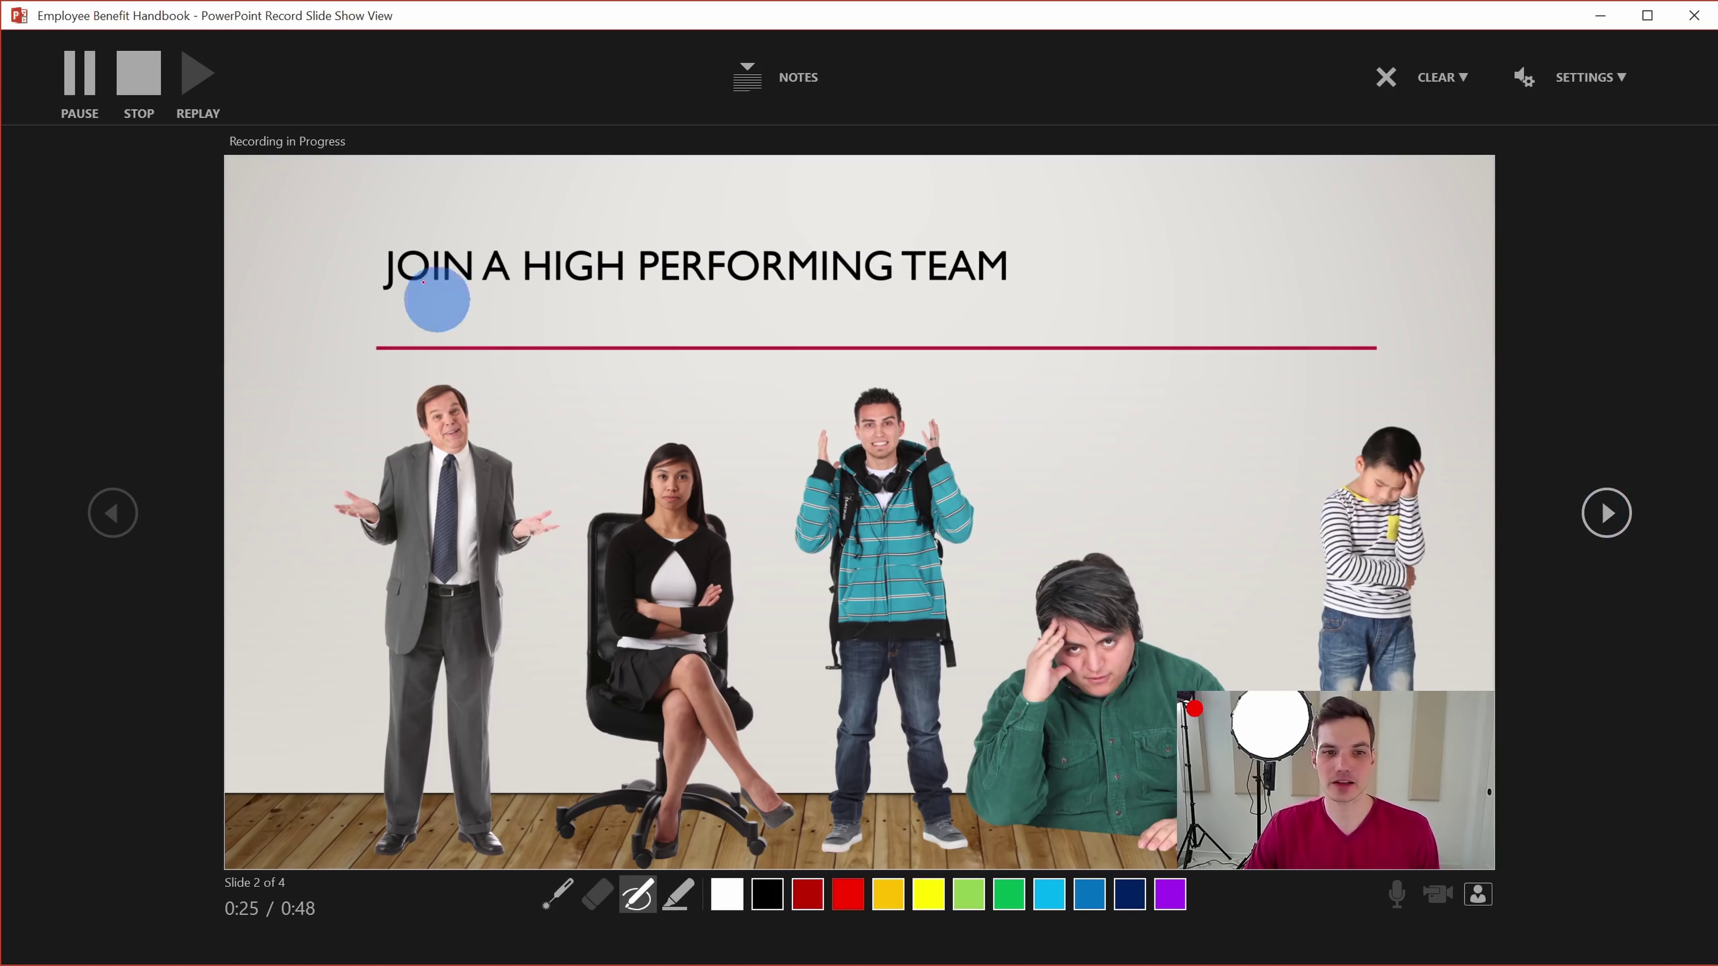
pyautogui.moveTo(368, 304)
pyautogui.mouseDown()
pyautogui.moveTo(1131, 342)
pyautogui.moveTo(1252, 327)
pyautogui.mouseUp()
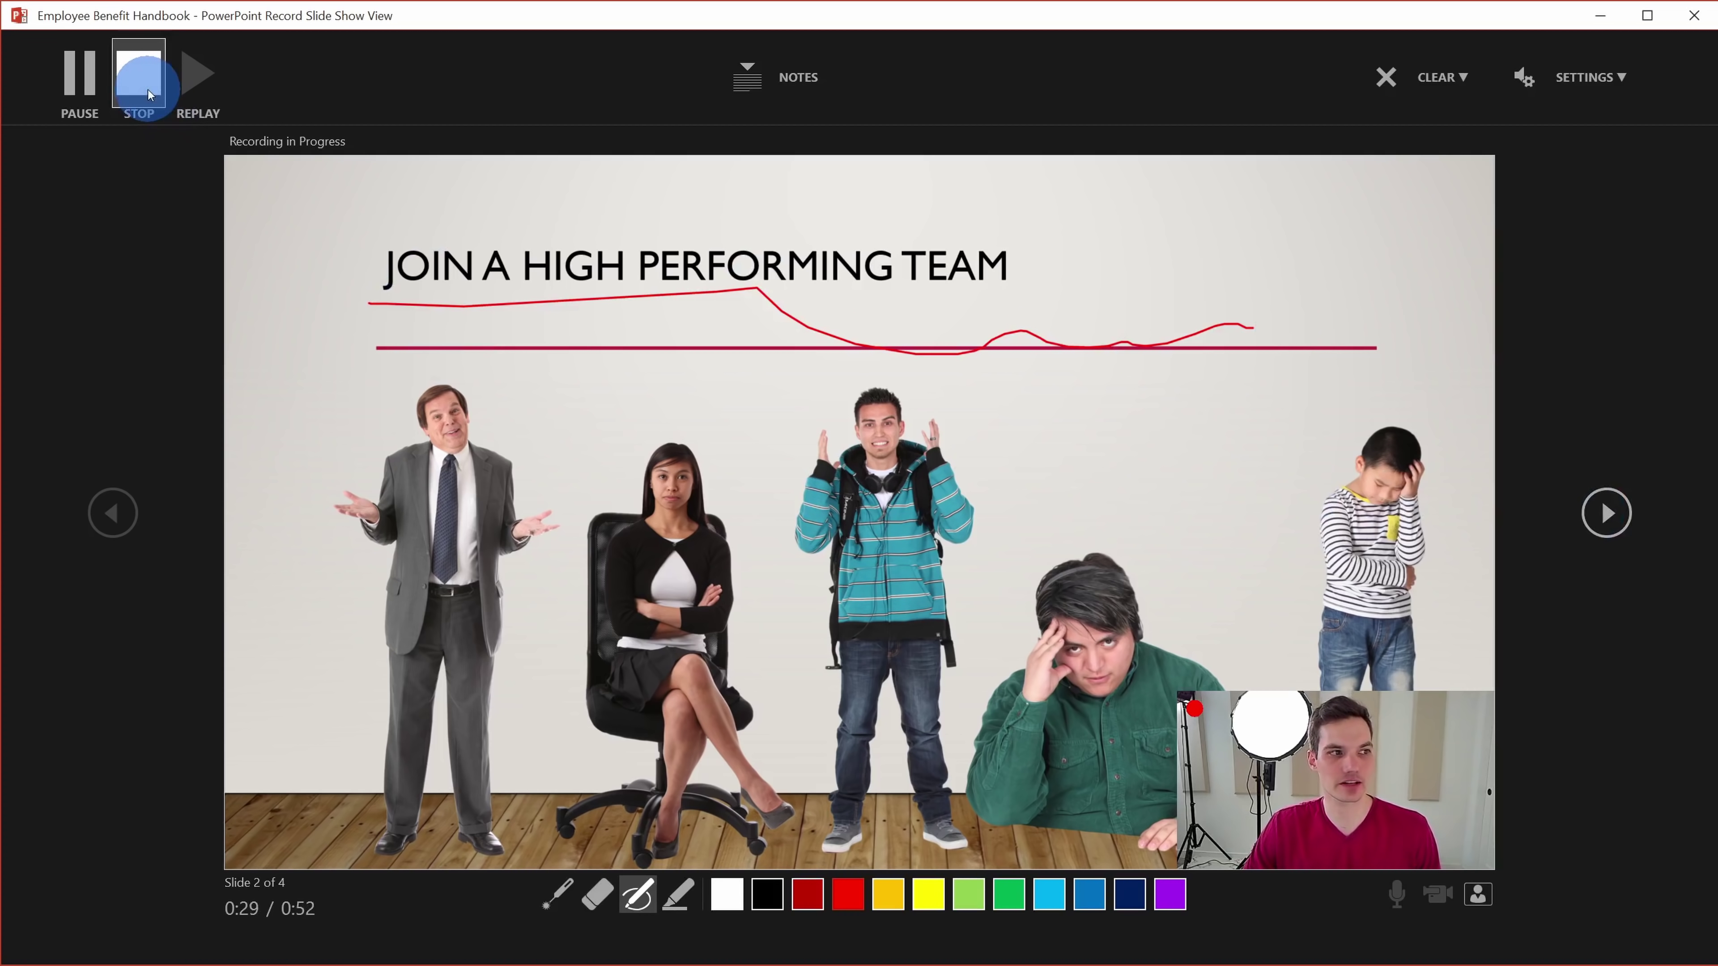
pyautogui.click(86, 86)
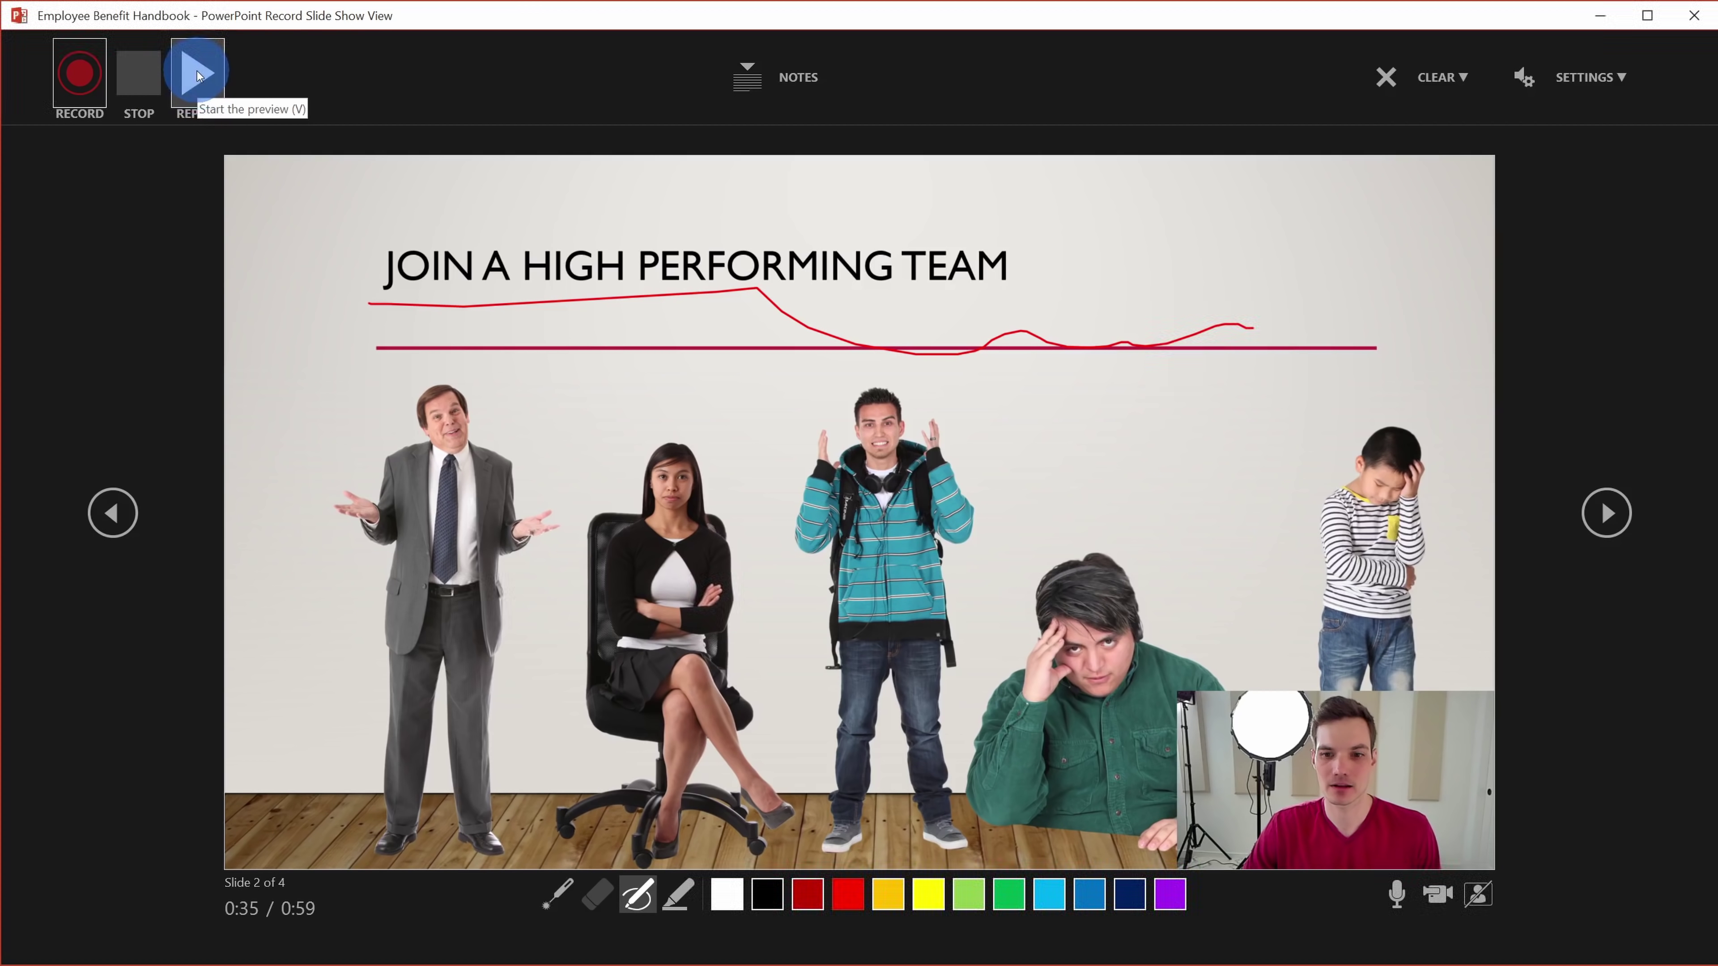
# Close the Record Slide Show view without clearing any recordings
pyautogui.click(1435, 77)
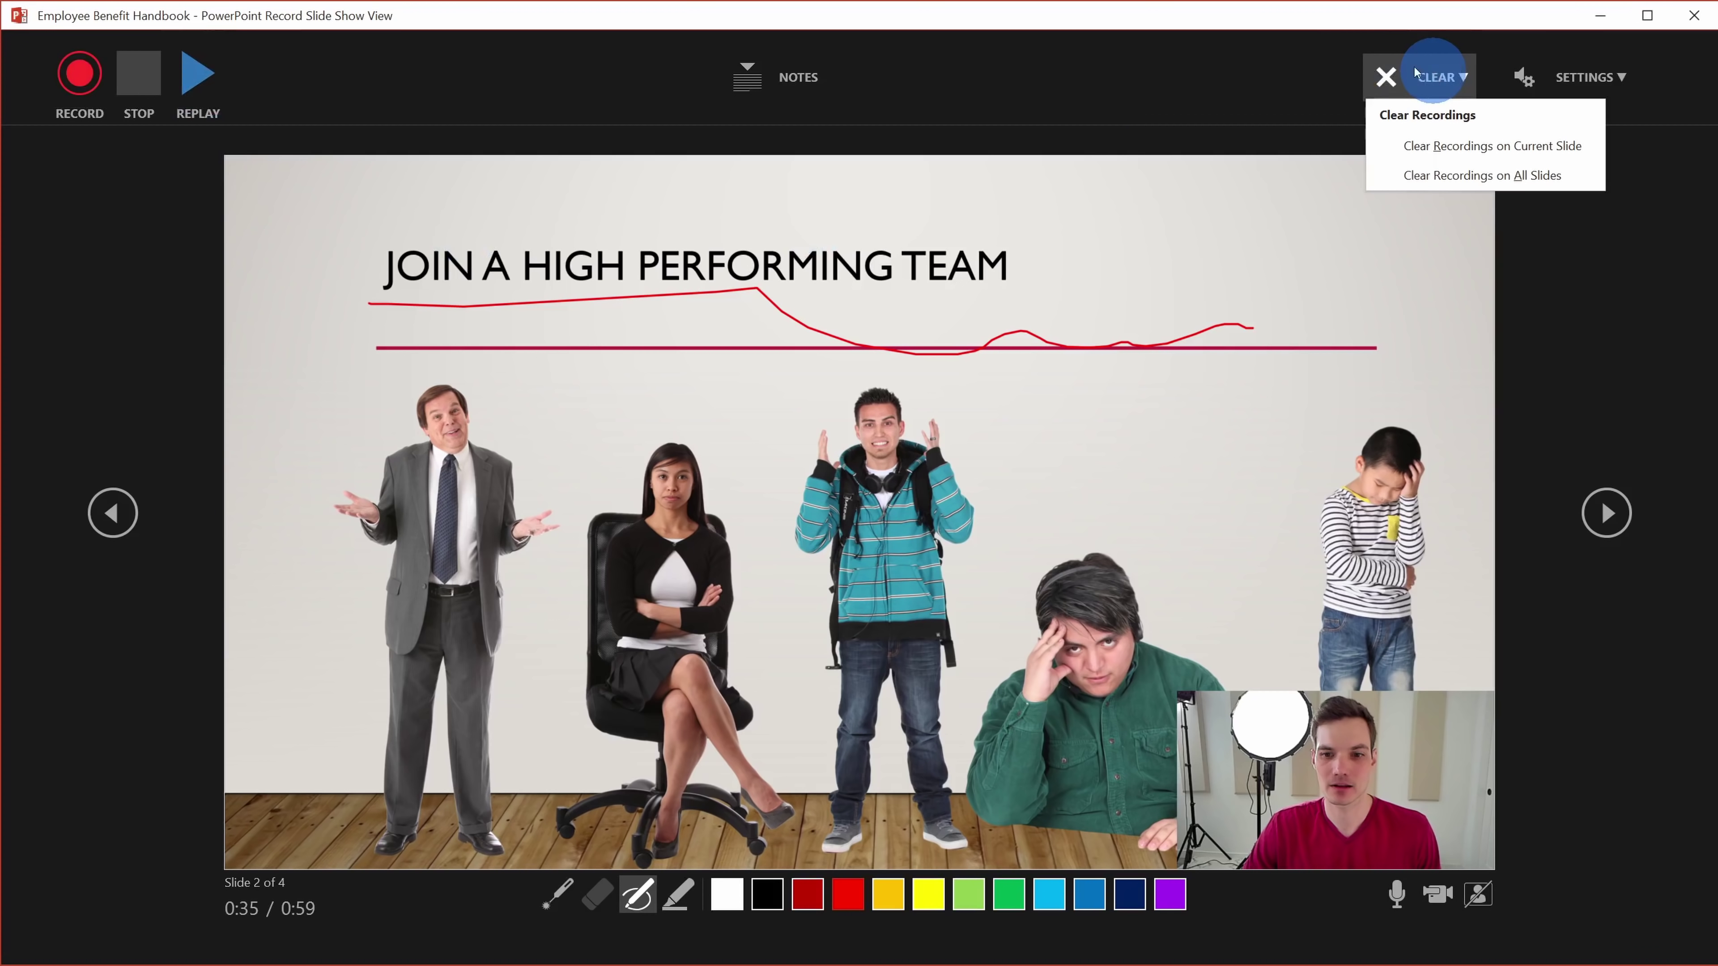
pyautogui.click(1239, 76)
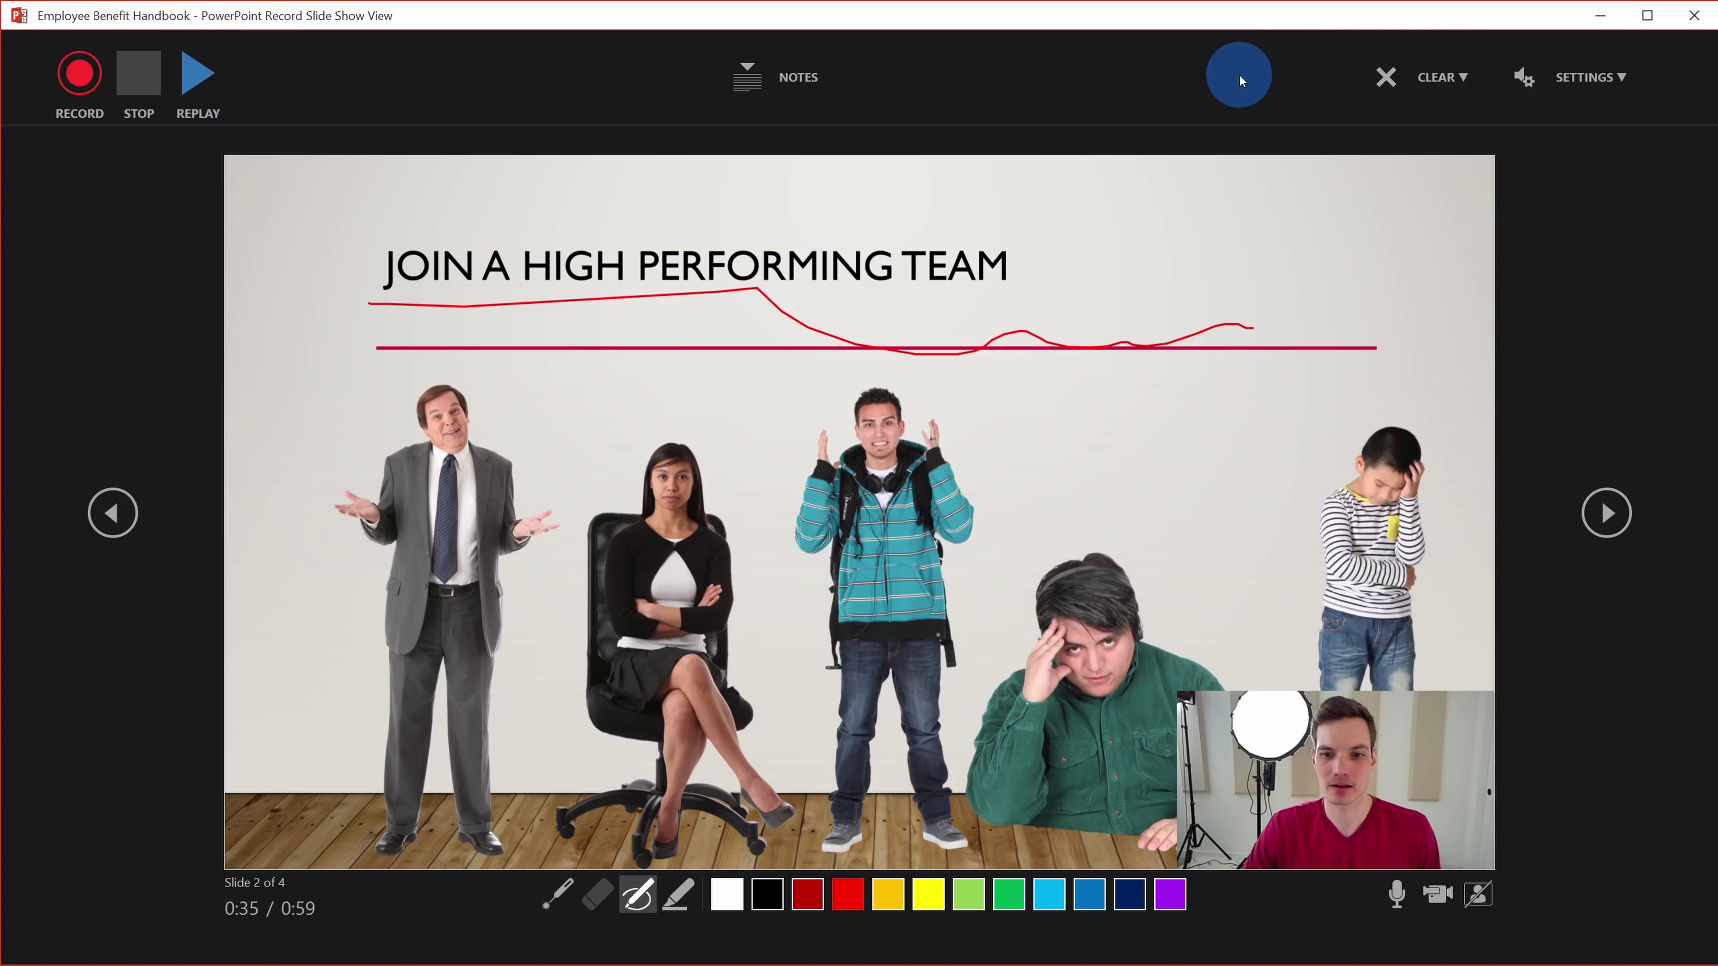
pyautogui.click(1694, 15)
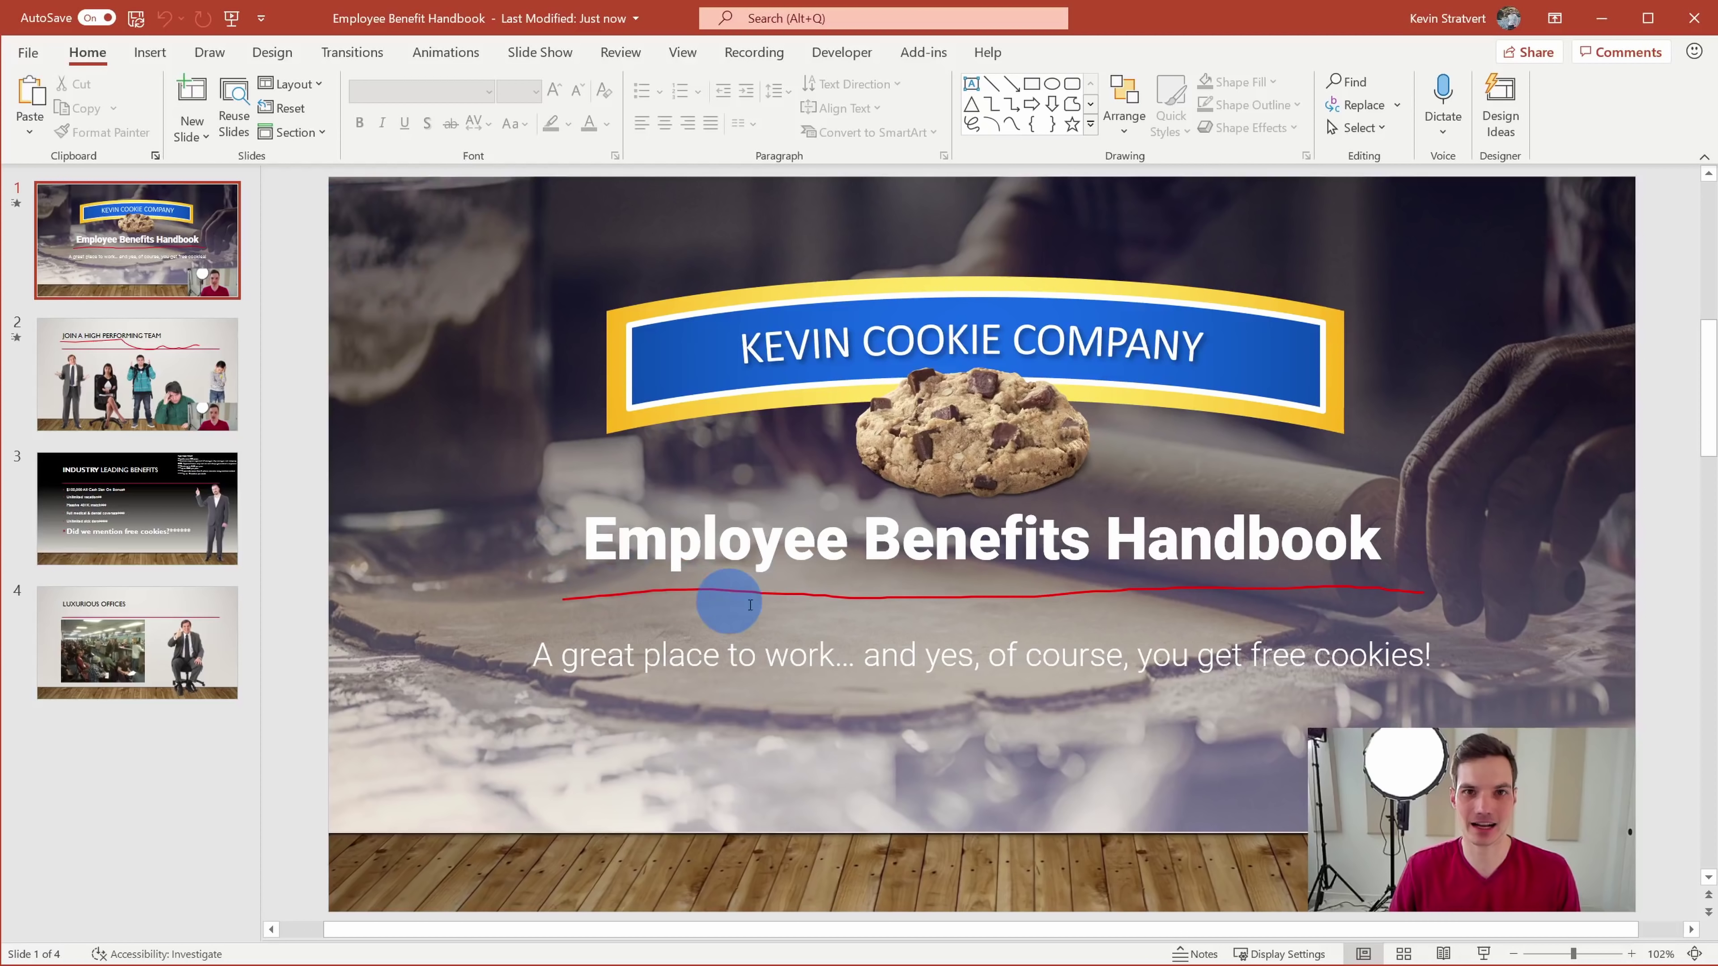
# Move and enlarge the webcam video in slide 1's bottom-right corner, then show Slide Show commands
pyautogui.moveTo(1369, 738)
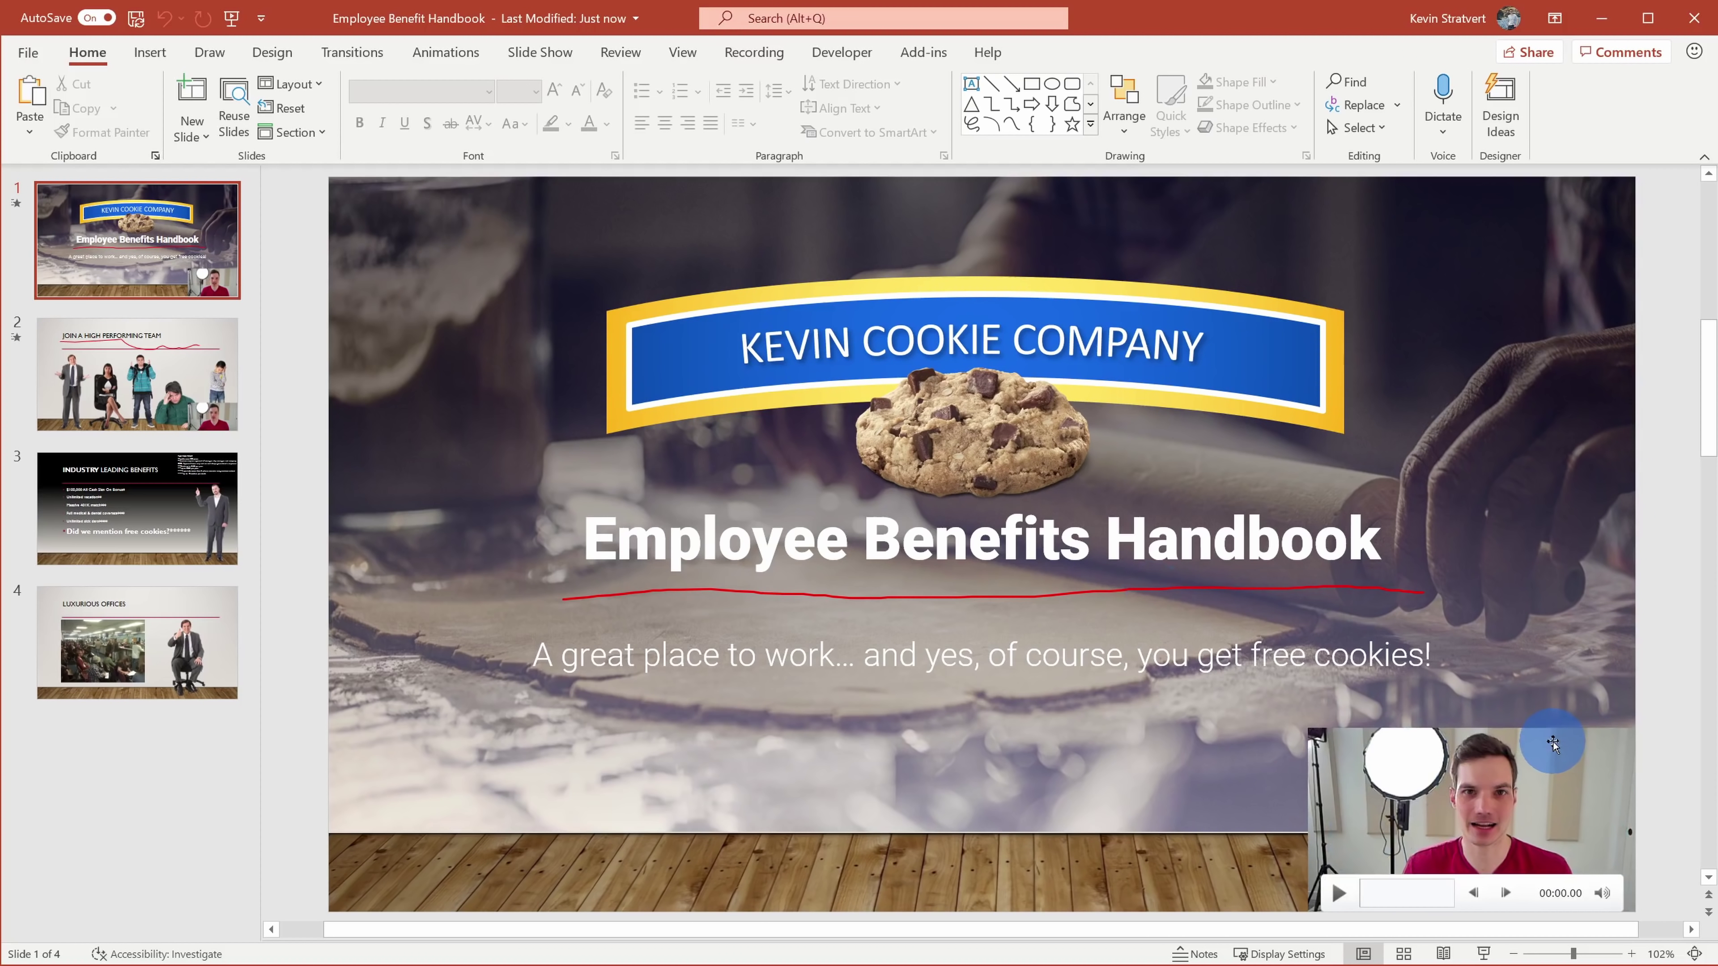
pyautogui.moveTo(1527, 812)
pyautogui.mouseDown()
pyautogui.moveTo(1326, 738)
pyautogui.moveTo(734, 731)
pyautogui.moveTo(1281, 692)
pyautogui.moveTo(1528, 809)
pyautogui.mouseUp()
pyautogui.moveTo(1308, 721)
pyautogui.mouseDown()
pyautogui.moveTo(1146, 644)
pyautogui.moveTo(1346, 738)
pyautogui.moveTo(1315, 737)
pyautogui.mouseUp()
pyautogui.click(138, 359)
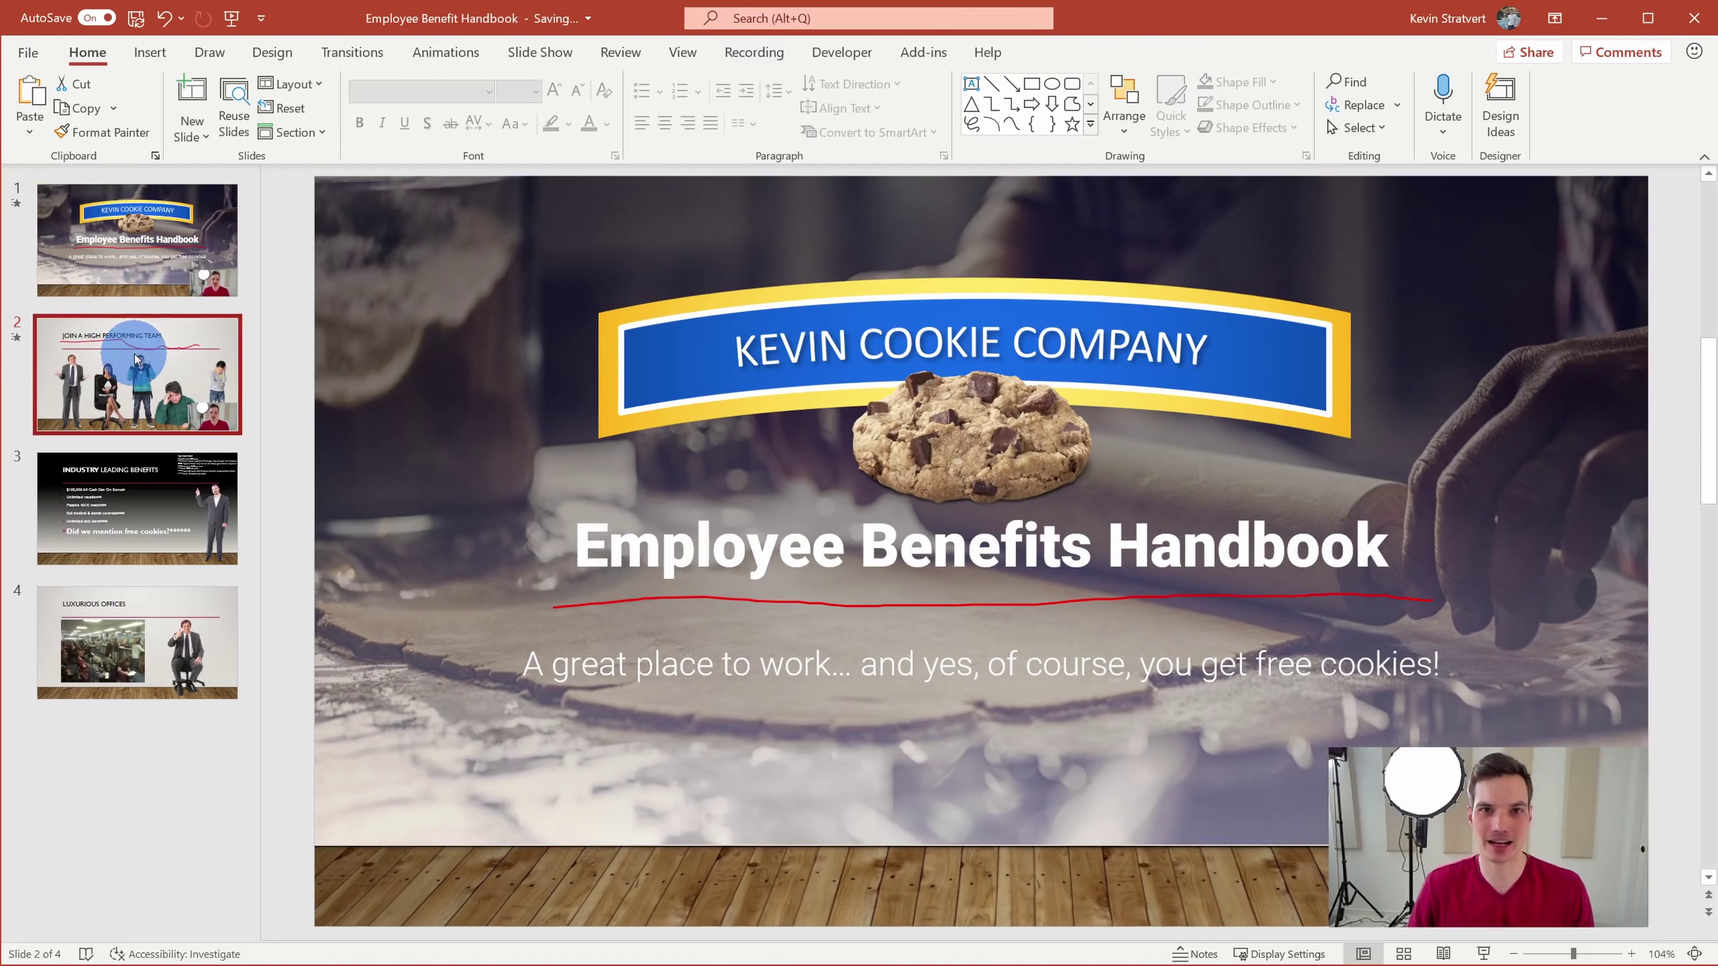
pyautogui.click(140, 271)
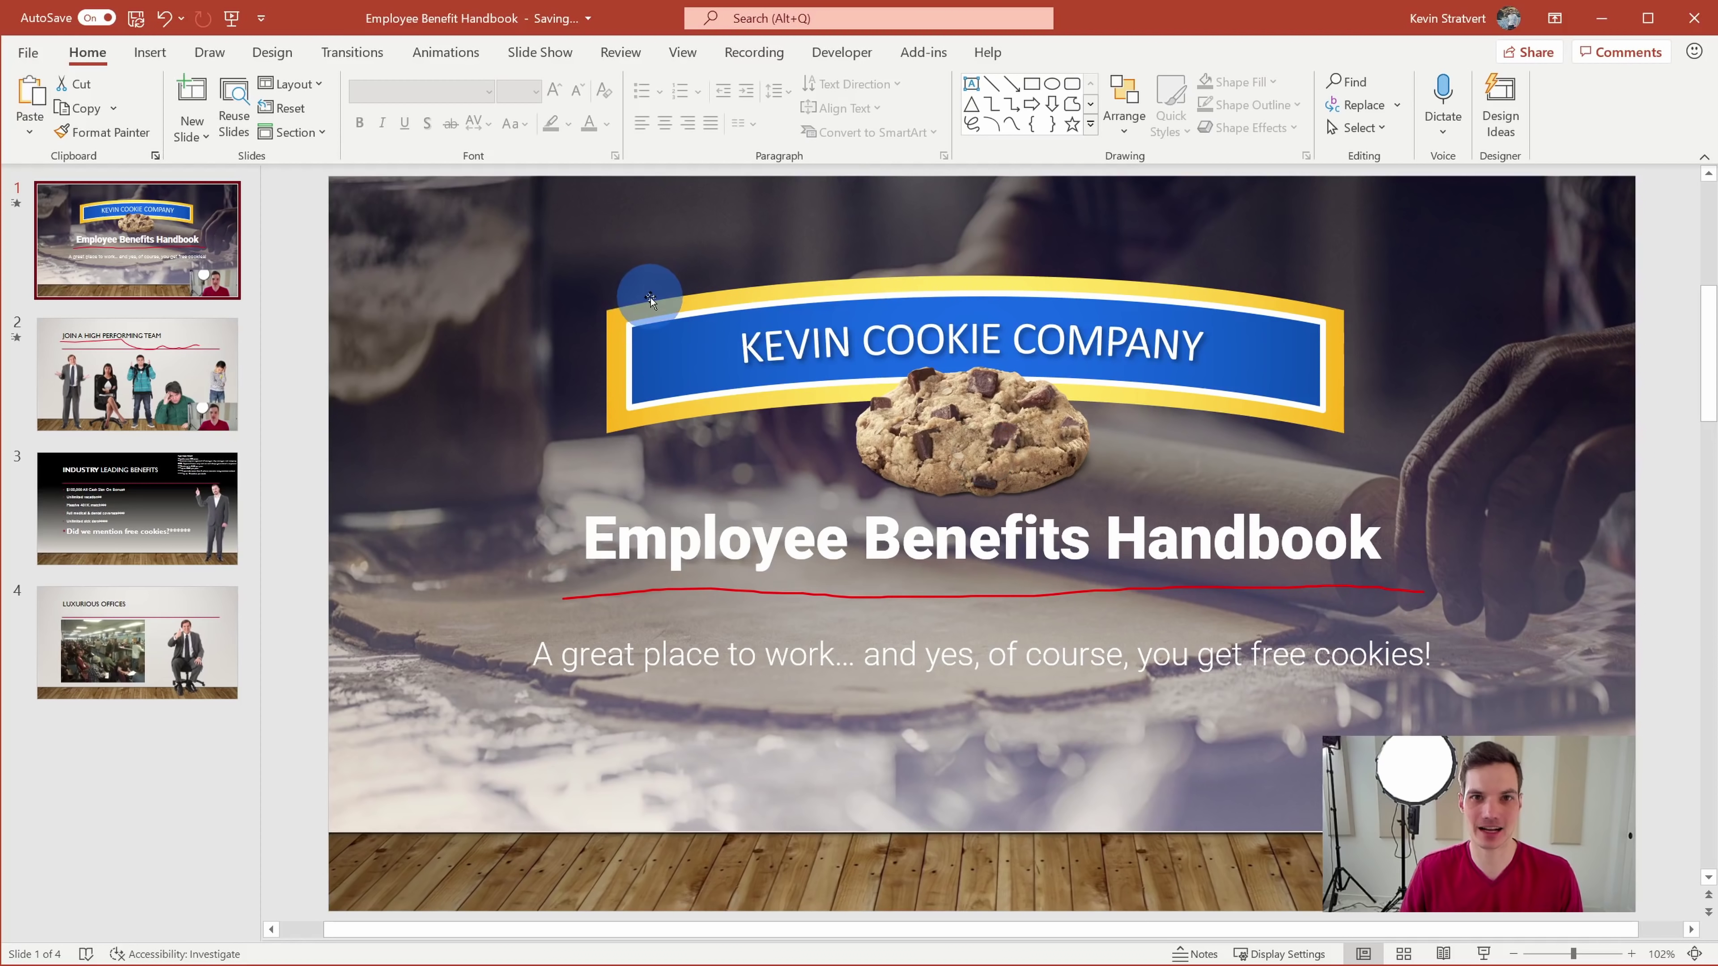
pyautogui.click(552, 52)
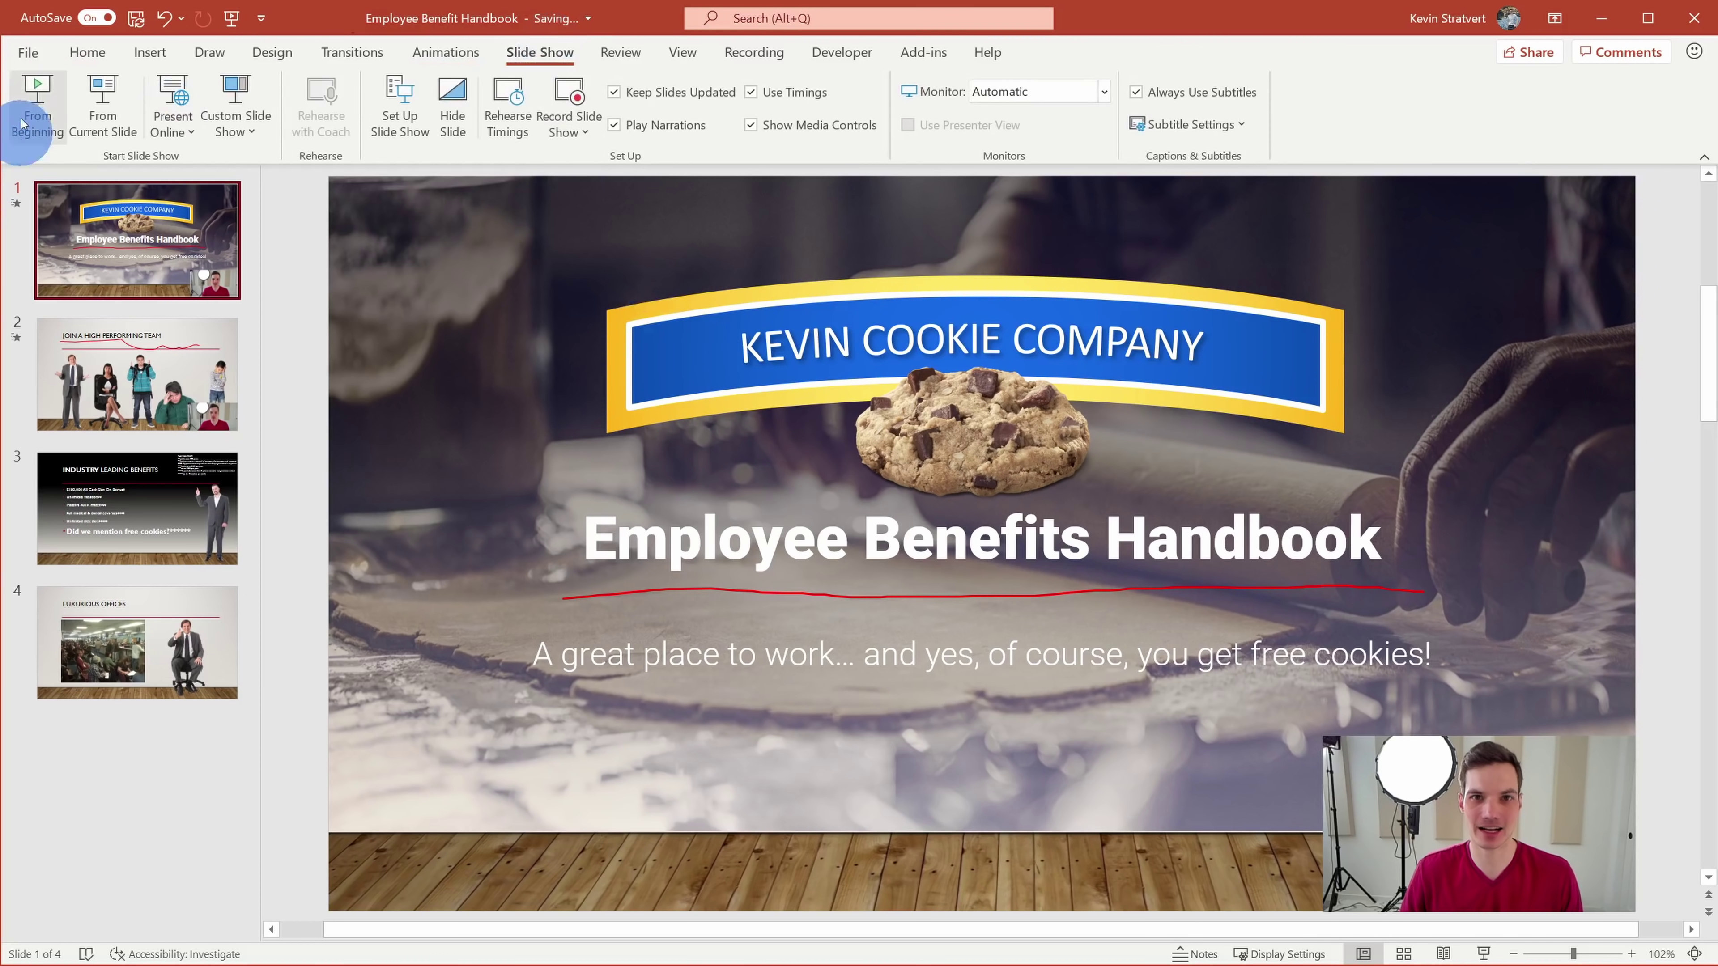
# Preview the slide show from the beginning, then return to the Recording commands
pyautogui.click(36, 115)
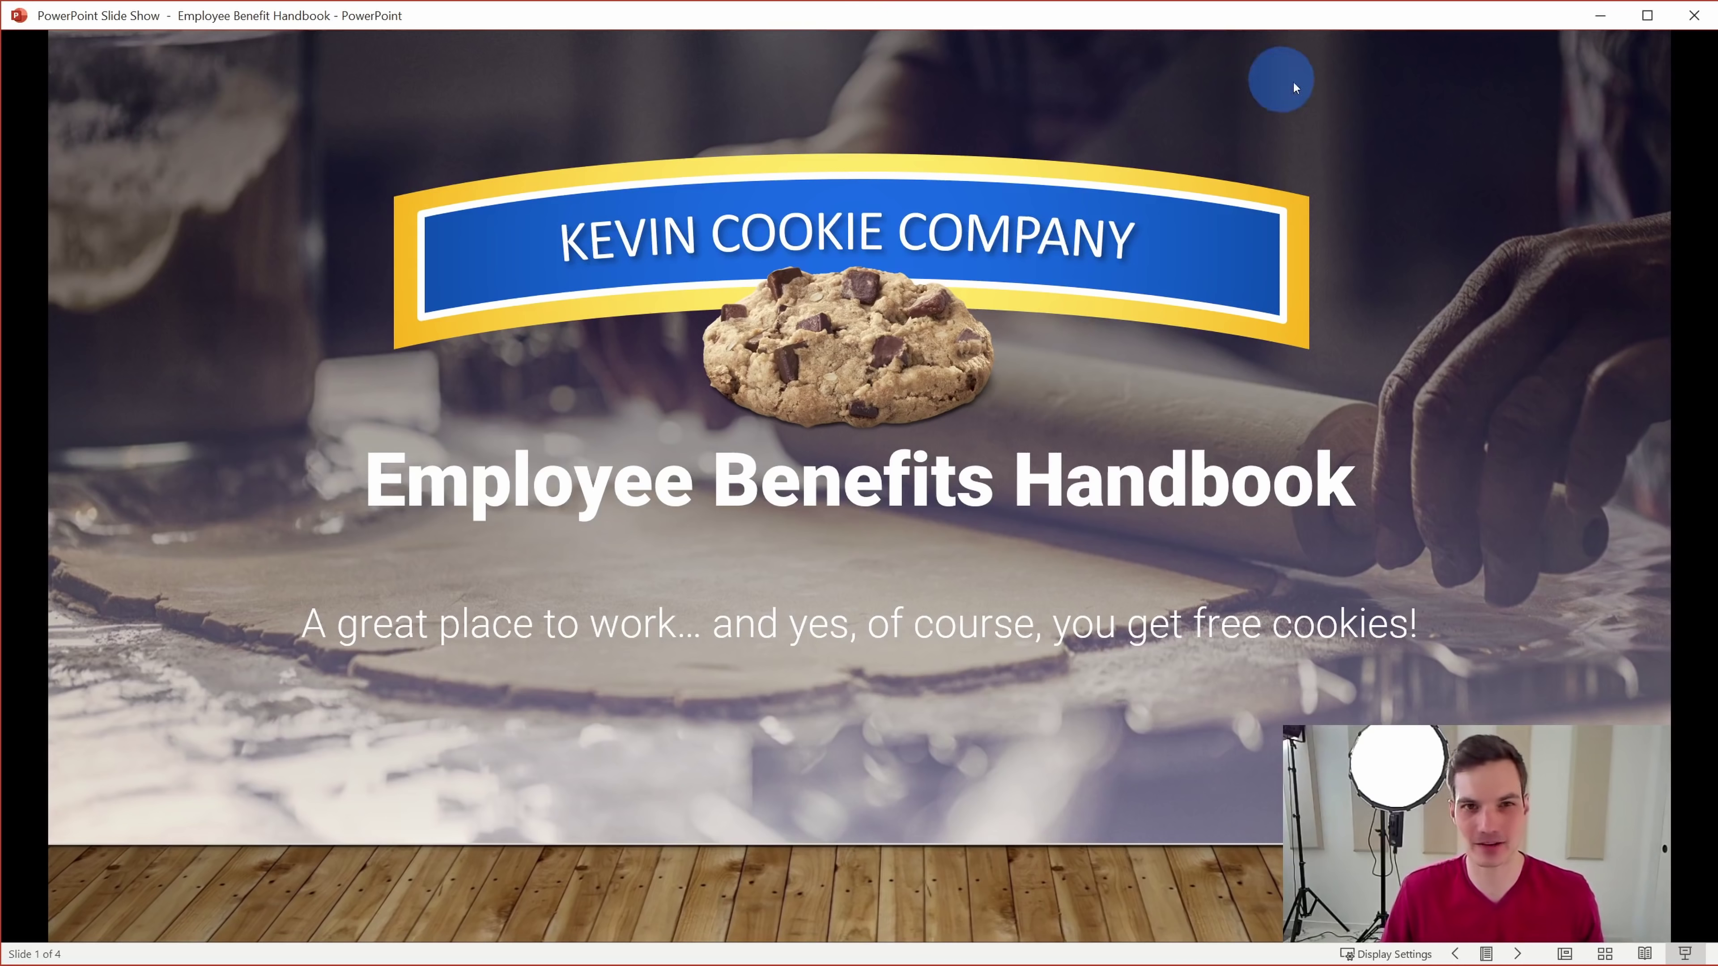
pyautogui.click(1694, 15)
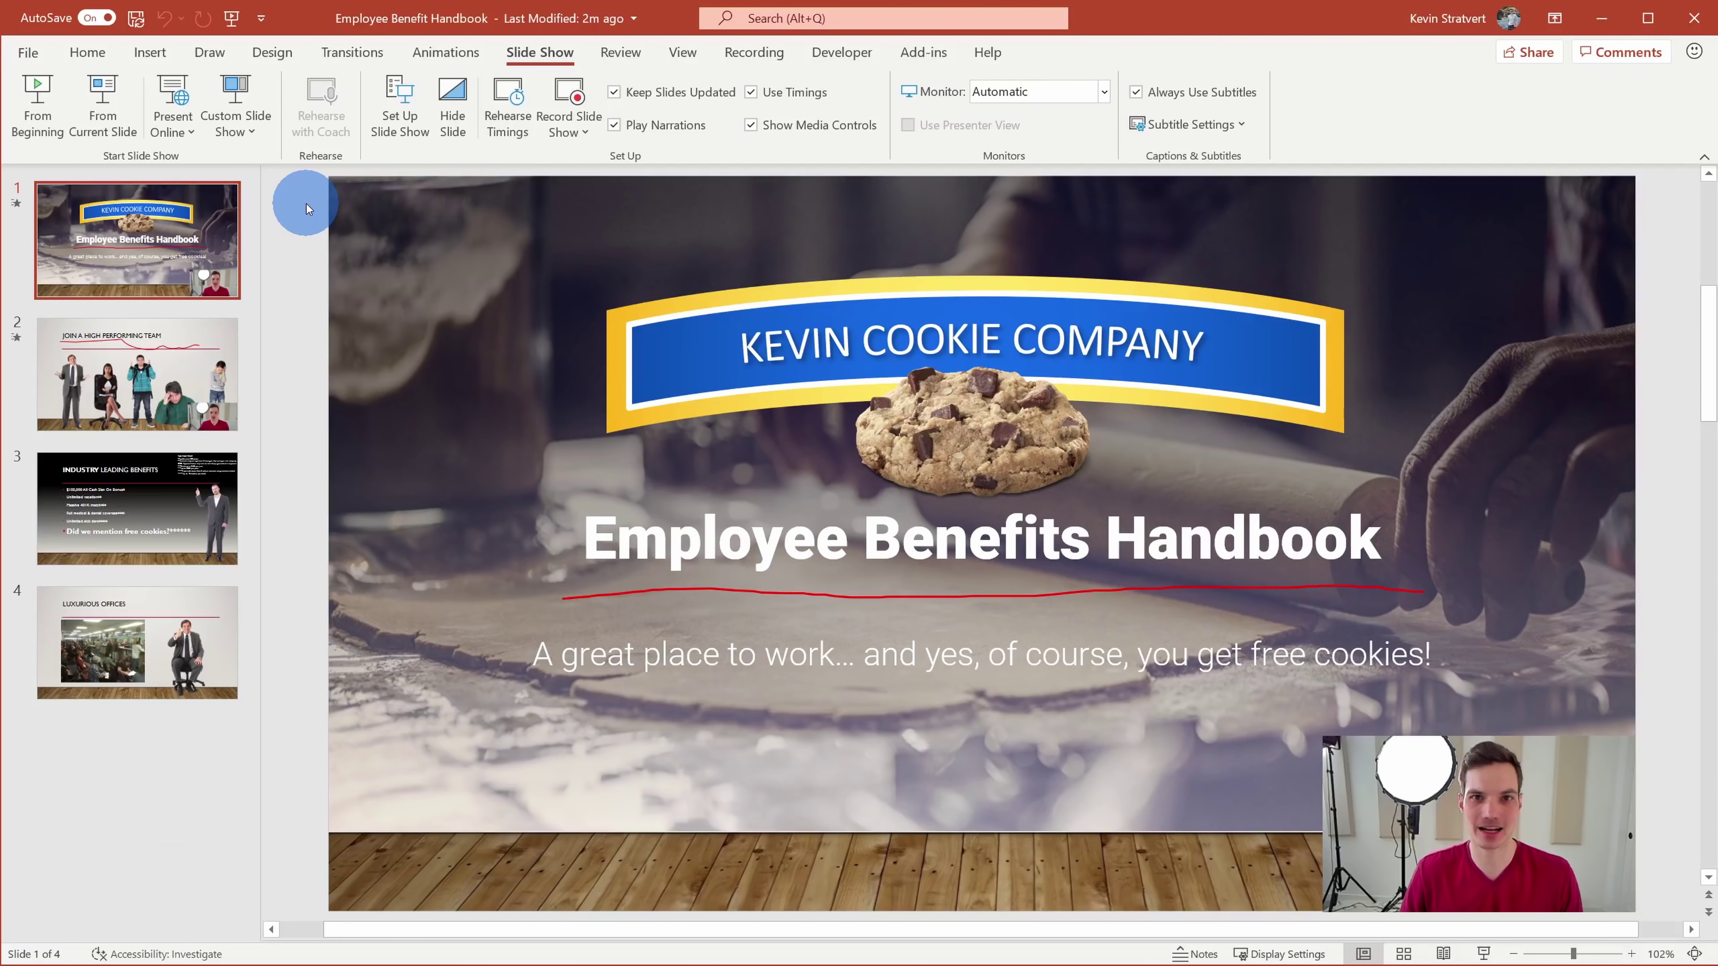
pyautogui.click(754, 52)
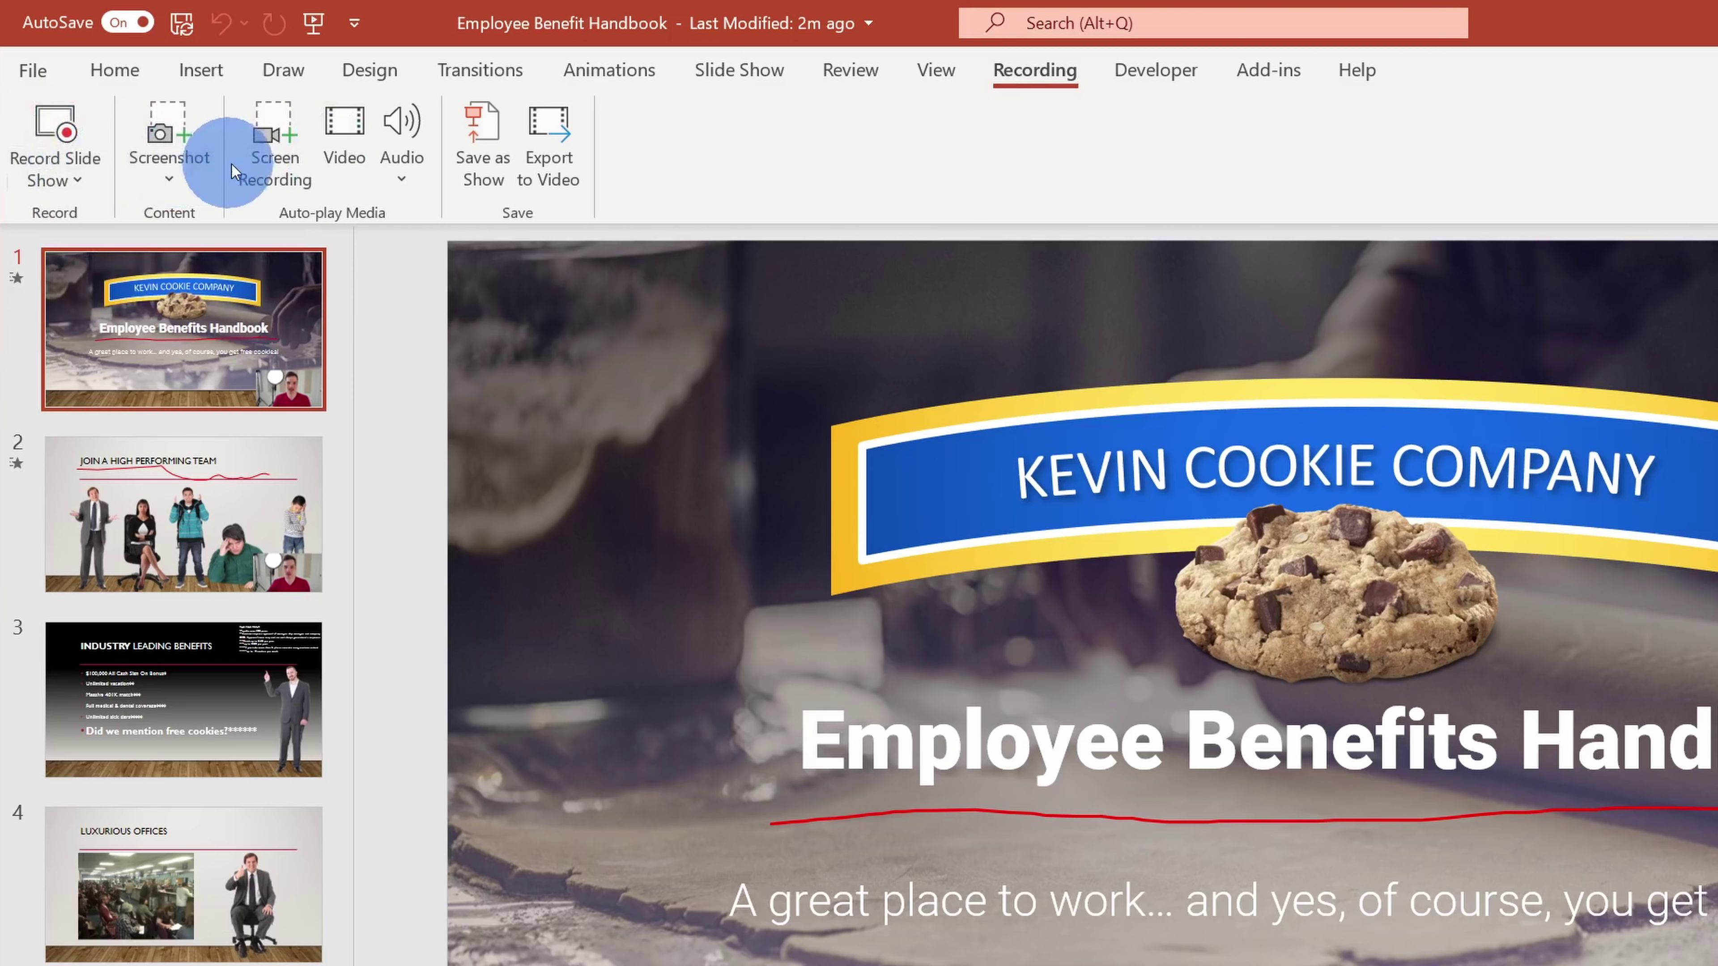
# Choose Audio on My PC from the Recording tab's Audio dropdown
pyautogui.click(167, 162)
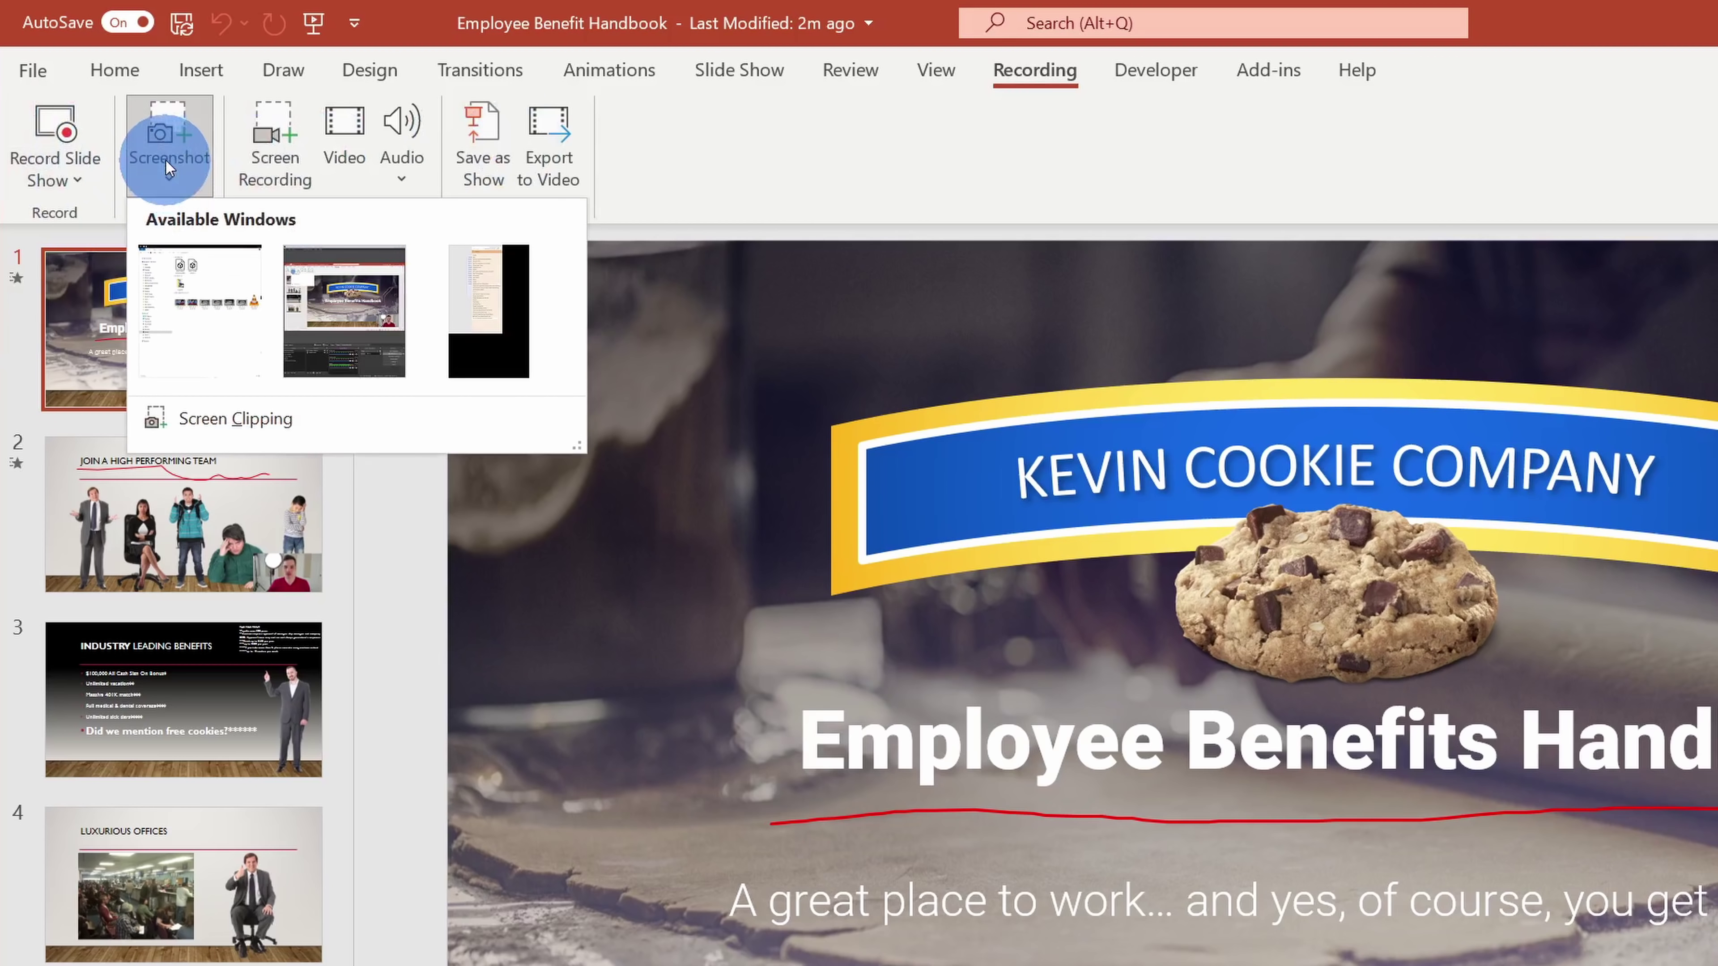
pyautogui.click(624, 143)
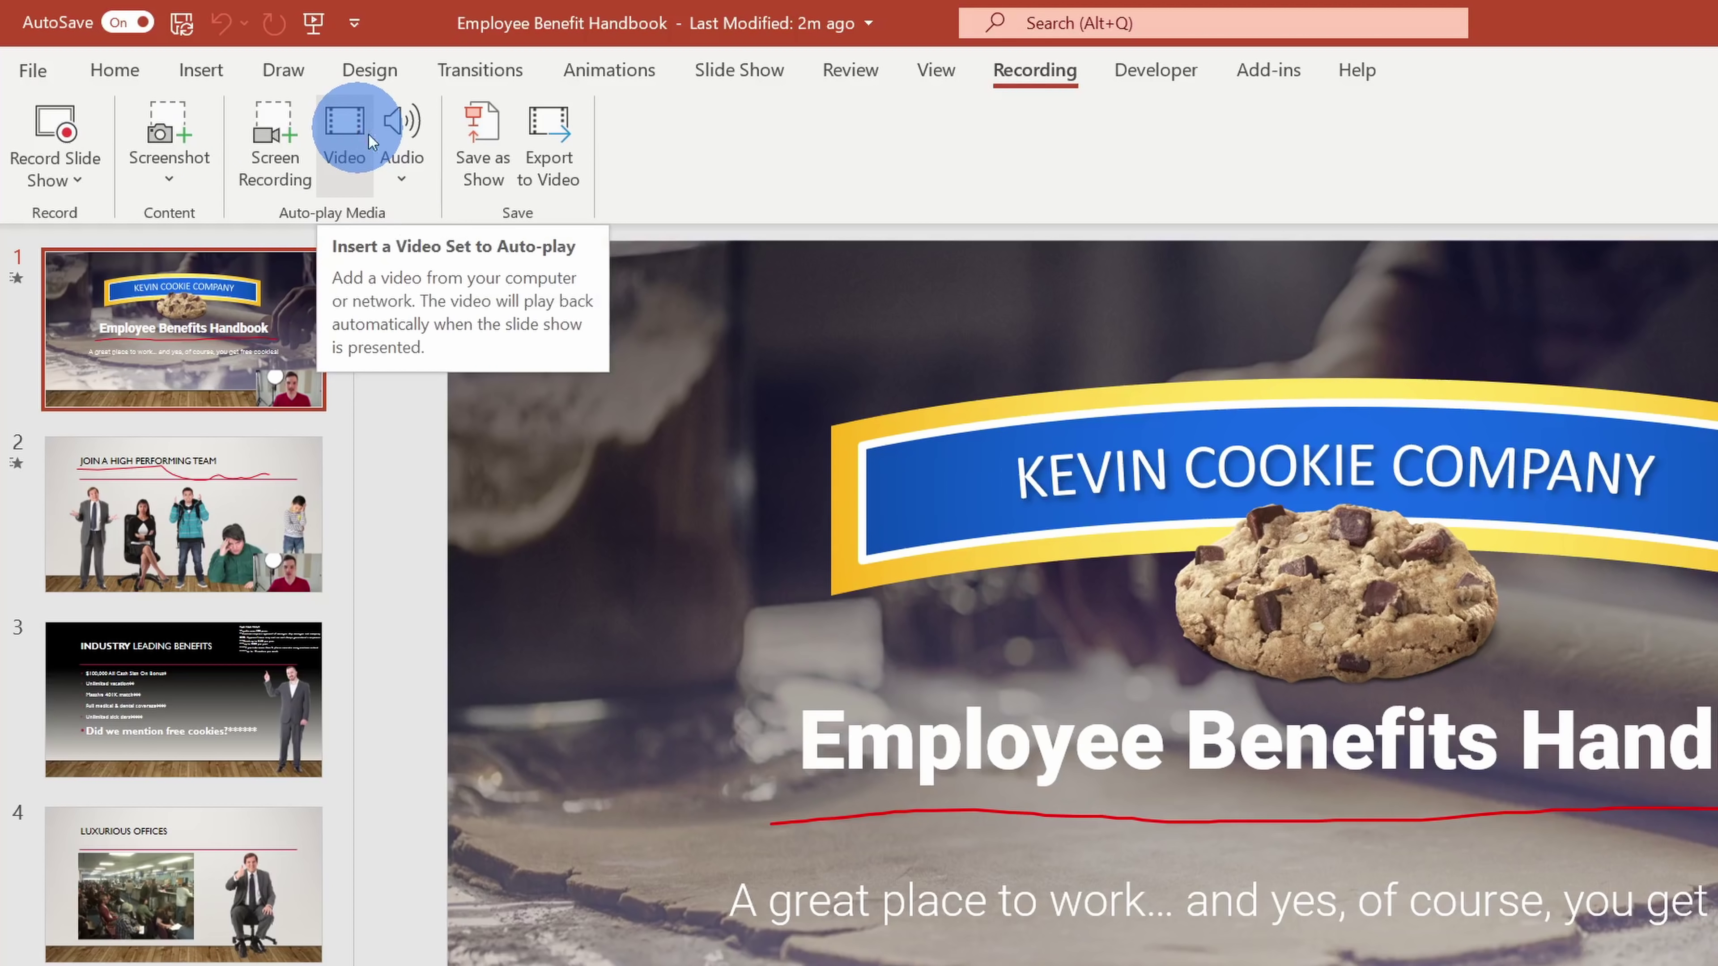
pyautogui.click(408, 155)
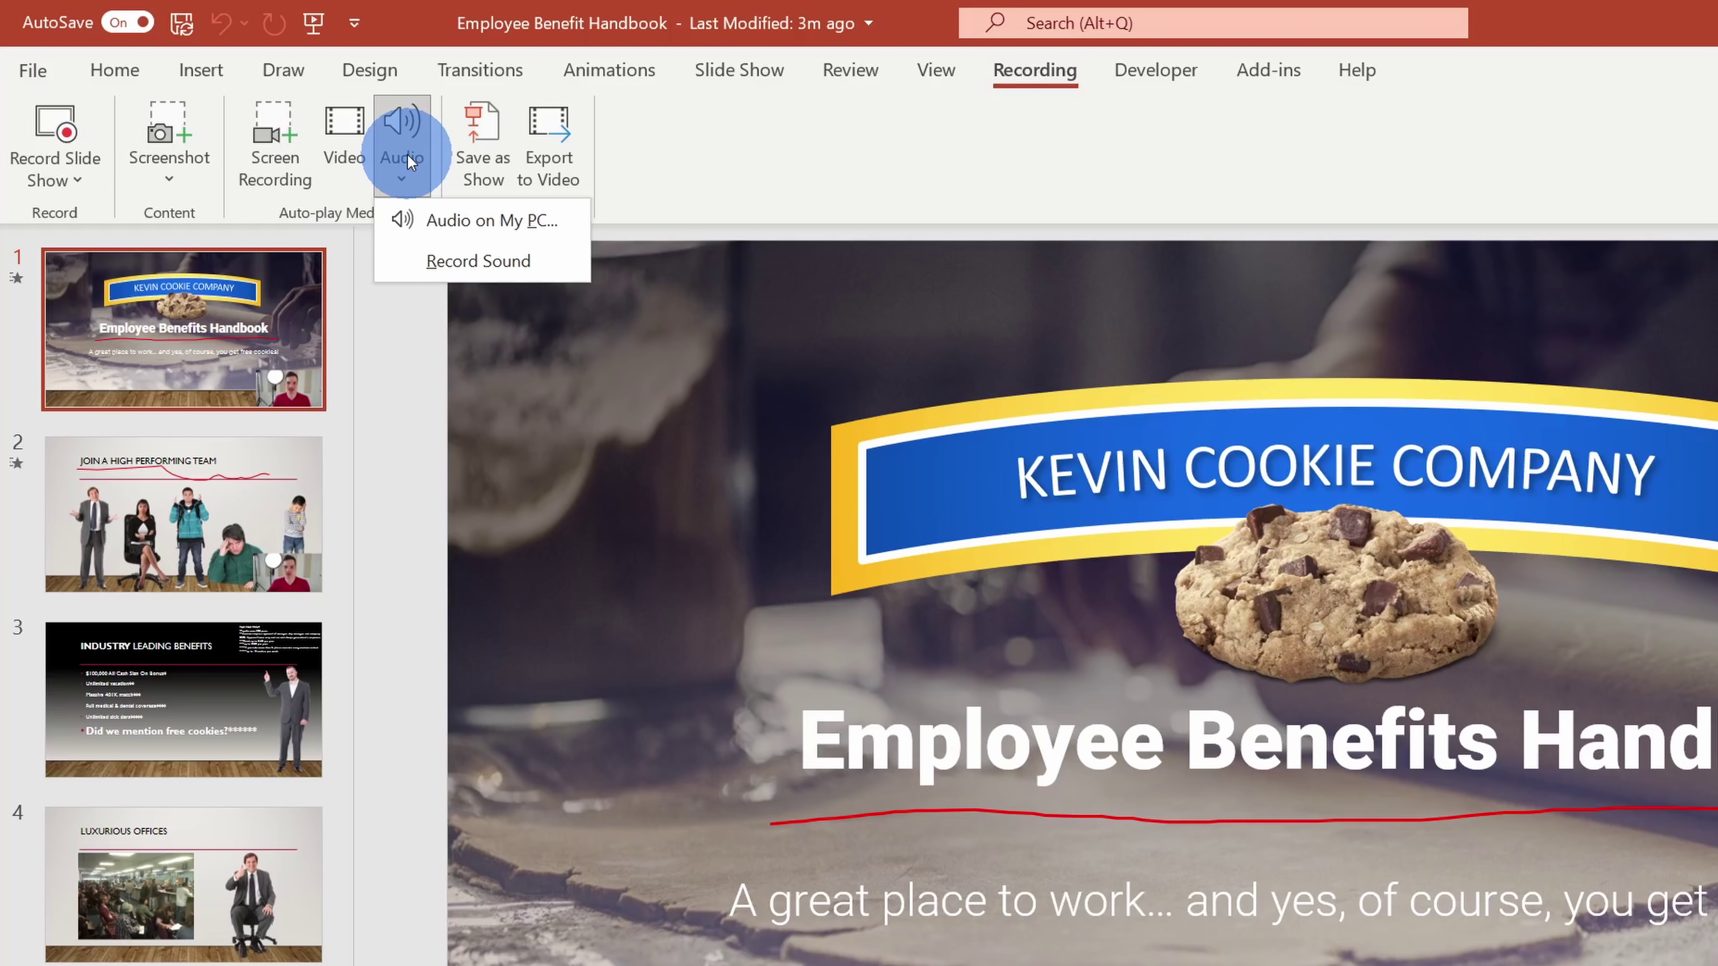
pyautogui.click(512, 224)
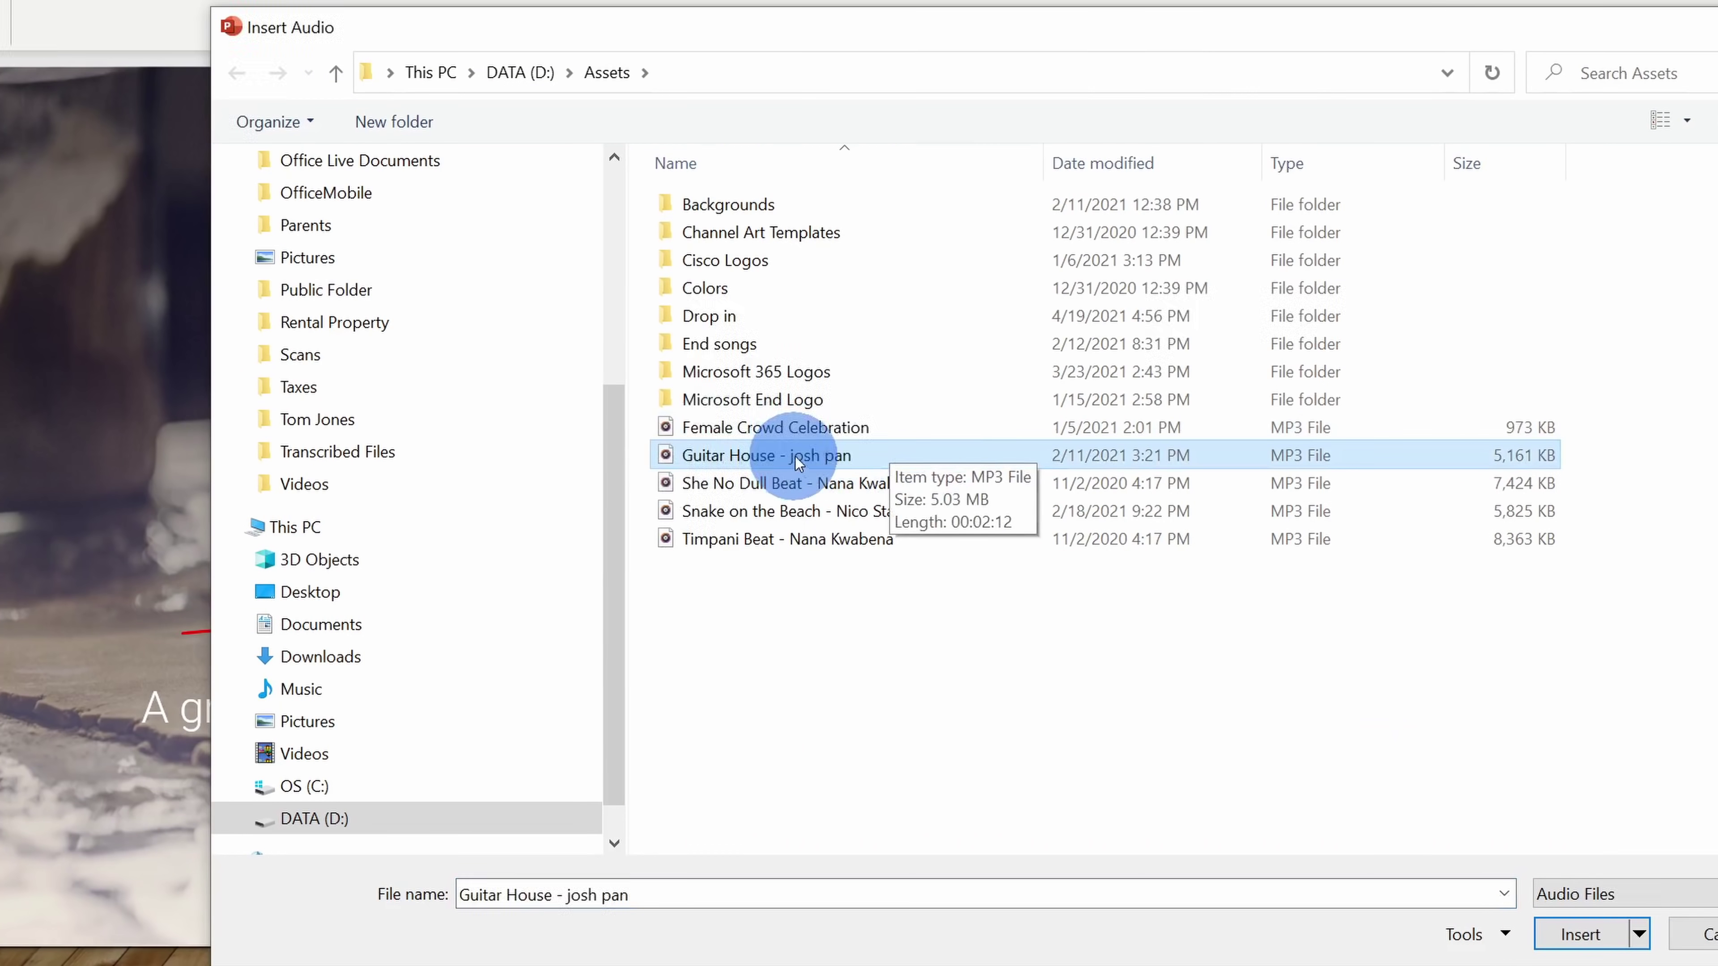
# Insert Guitar House, move its icon bottom-left, set Play in Background, and start the show
pyautogui.click(1579, 933)
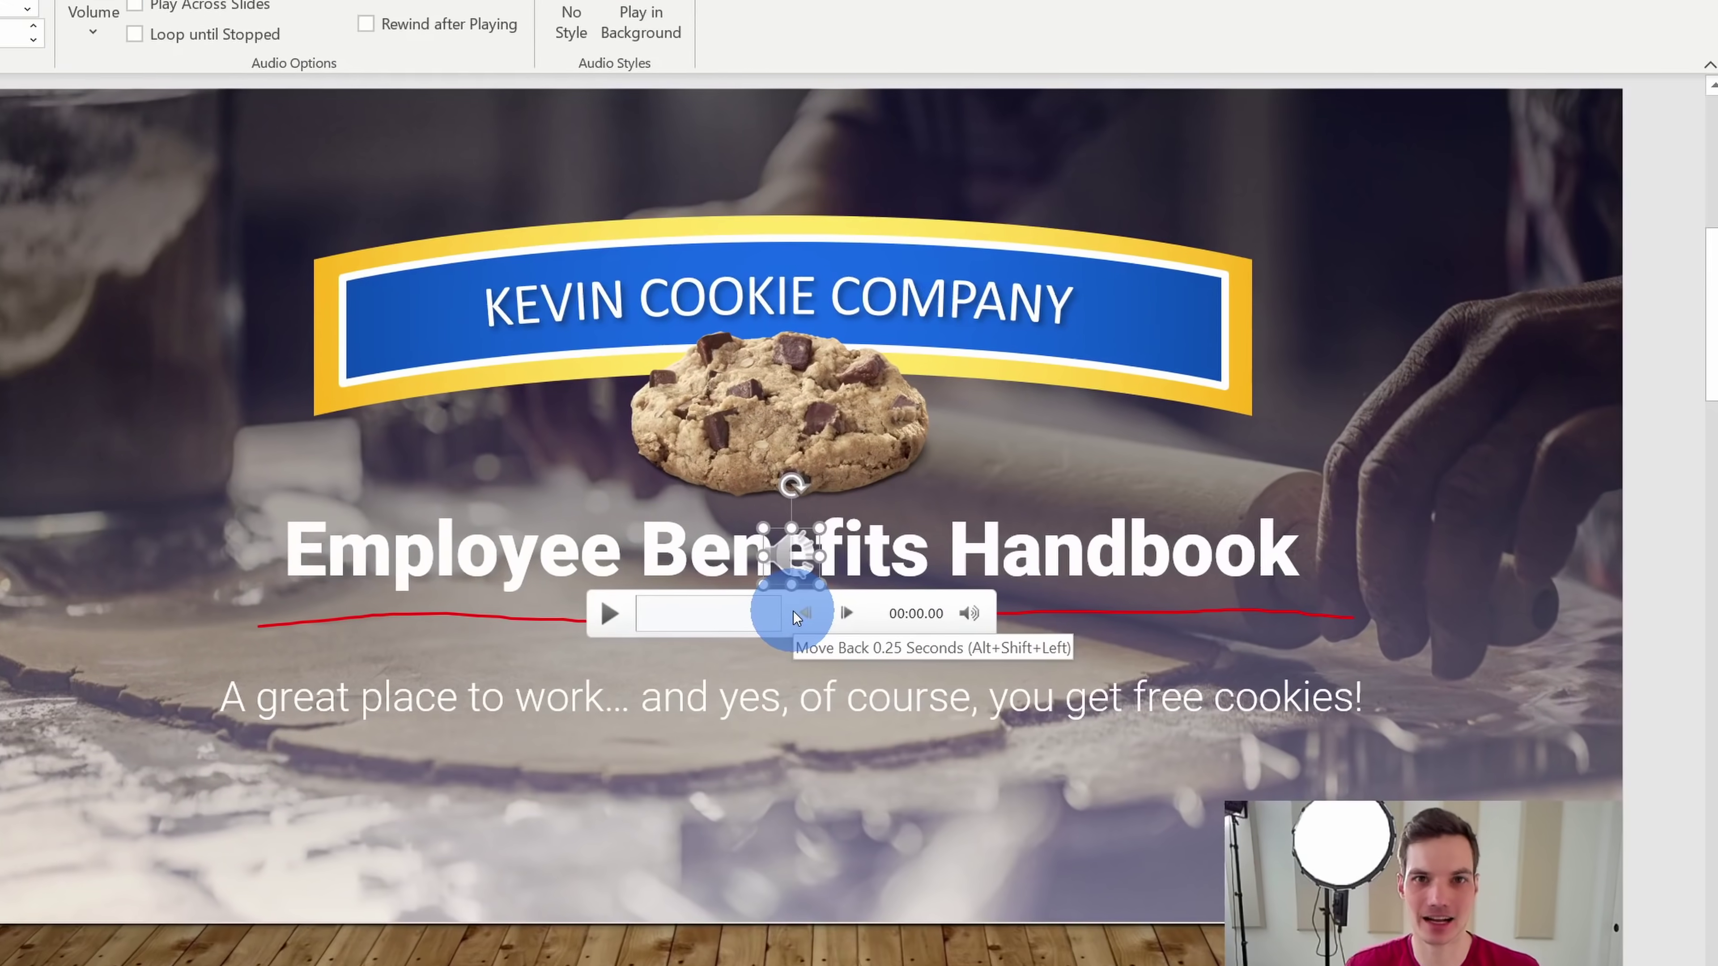
pyautogui.moveTo(978, 544); pyautogui.dragTo(379, 847)
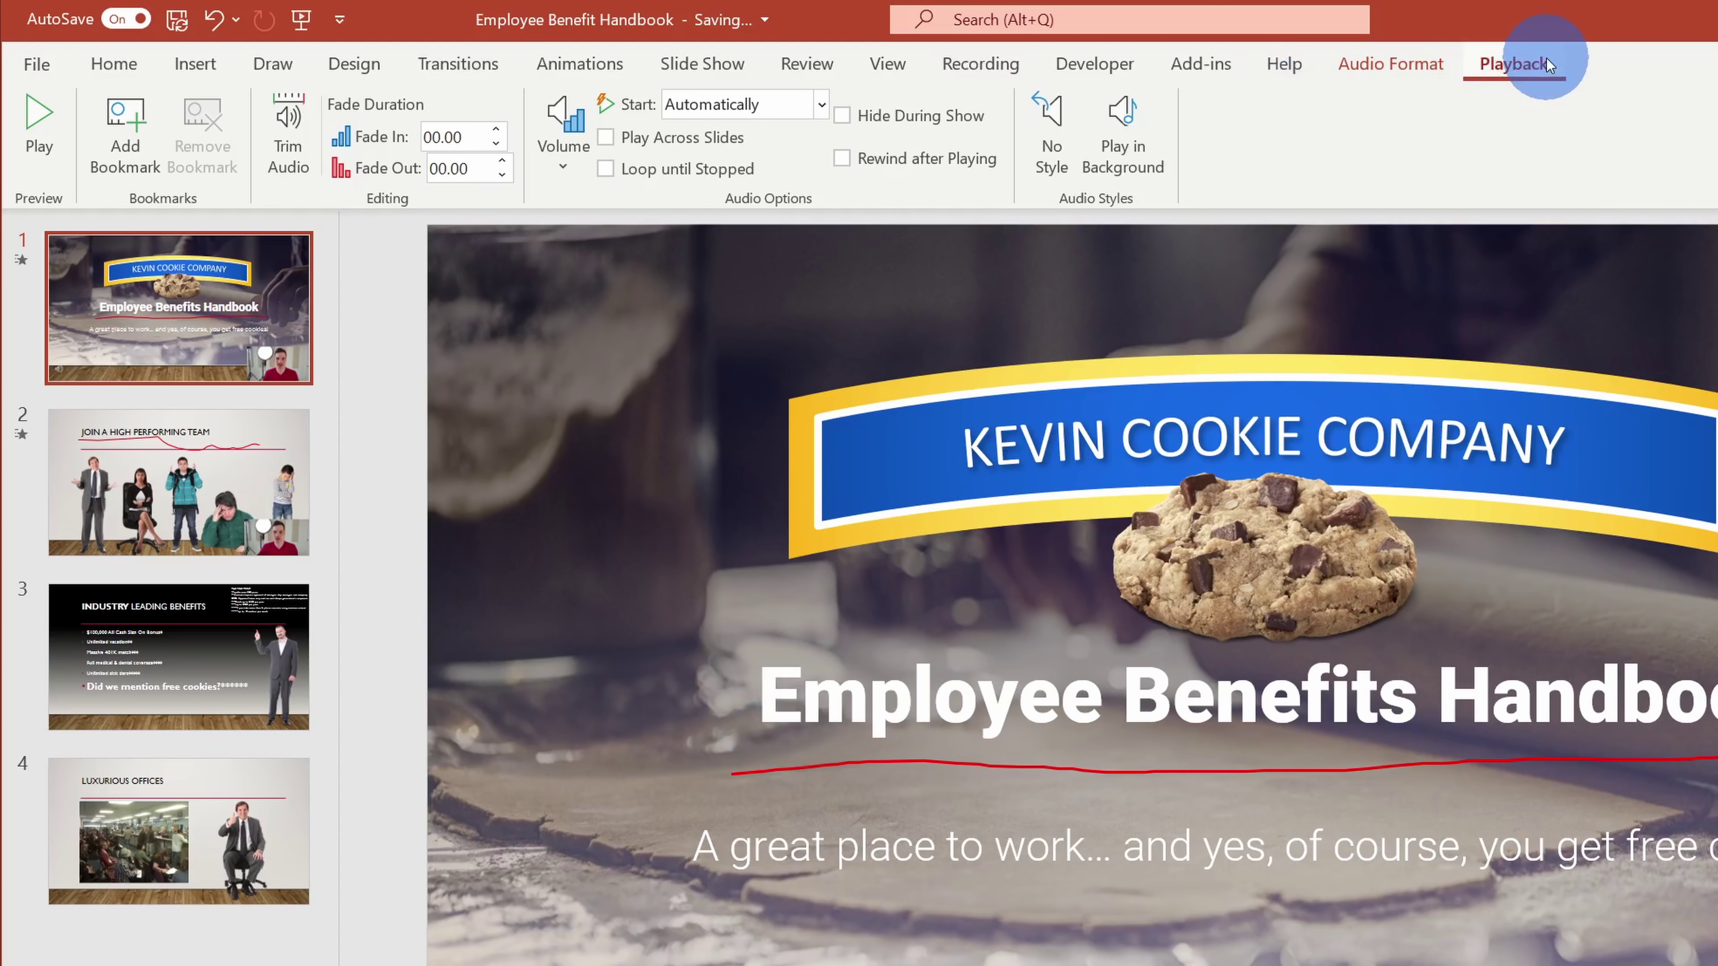
pyautogui.click(1136, 167)
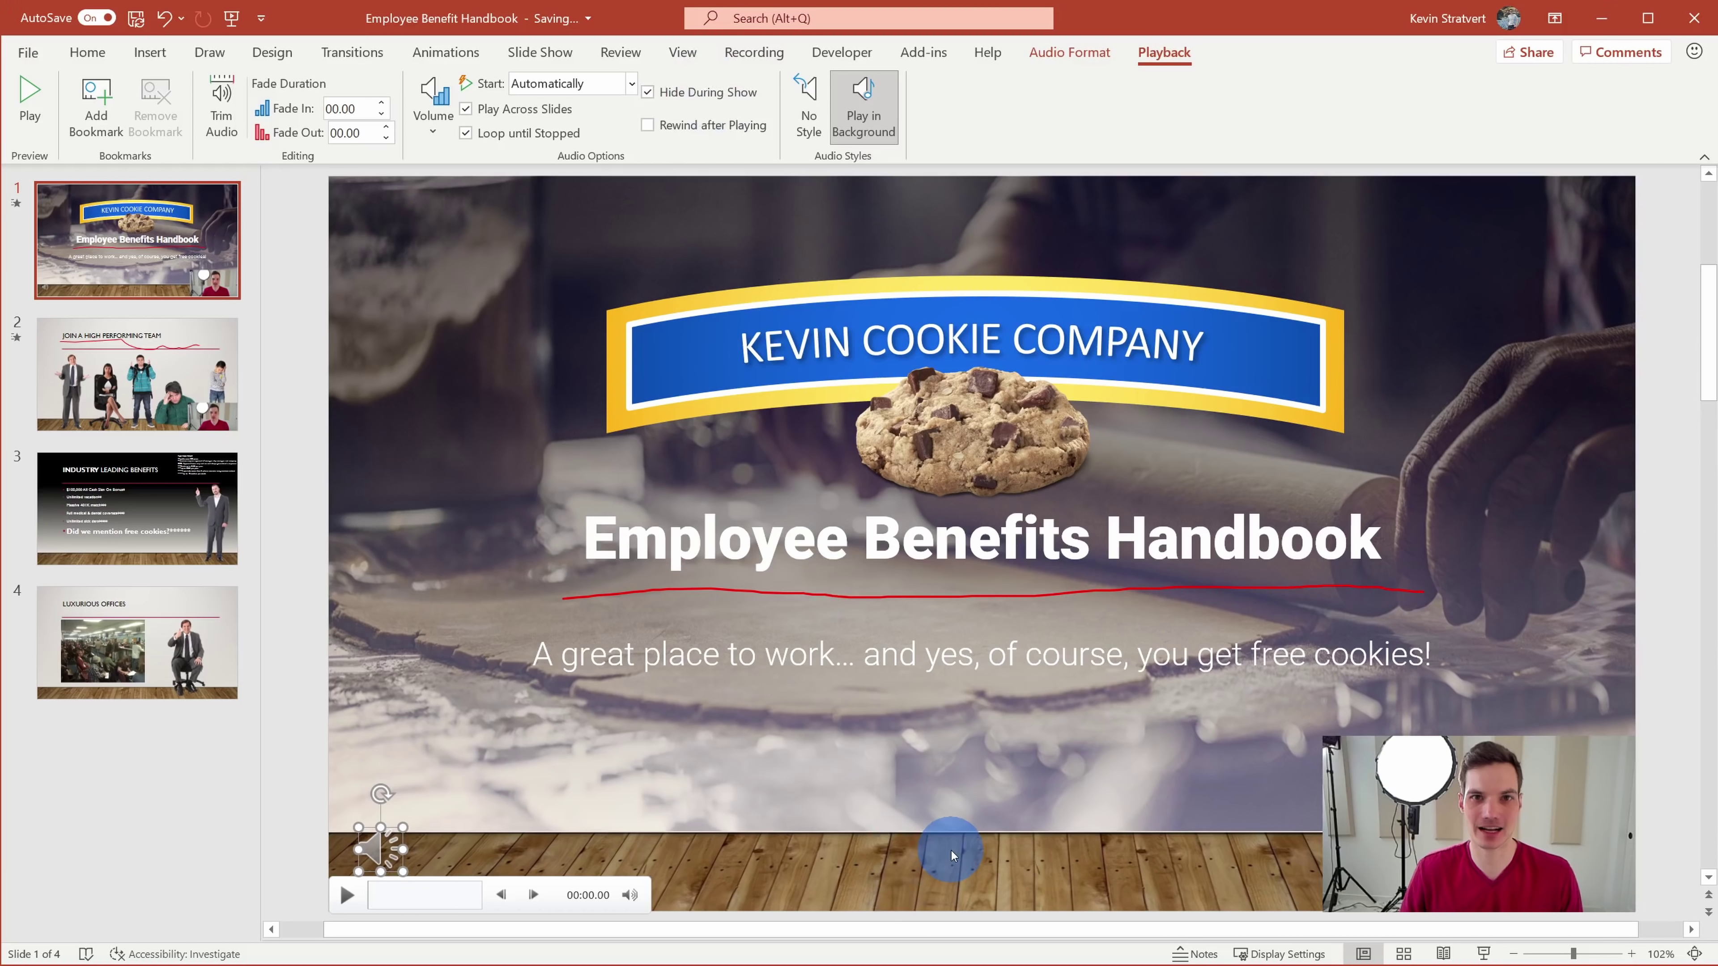
pyautogui.press('F5')
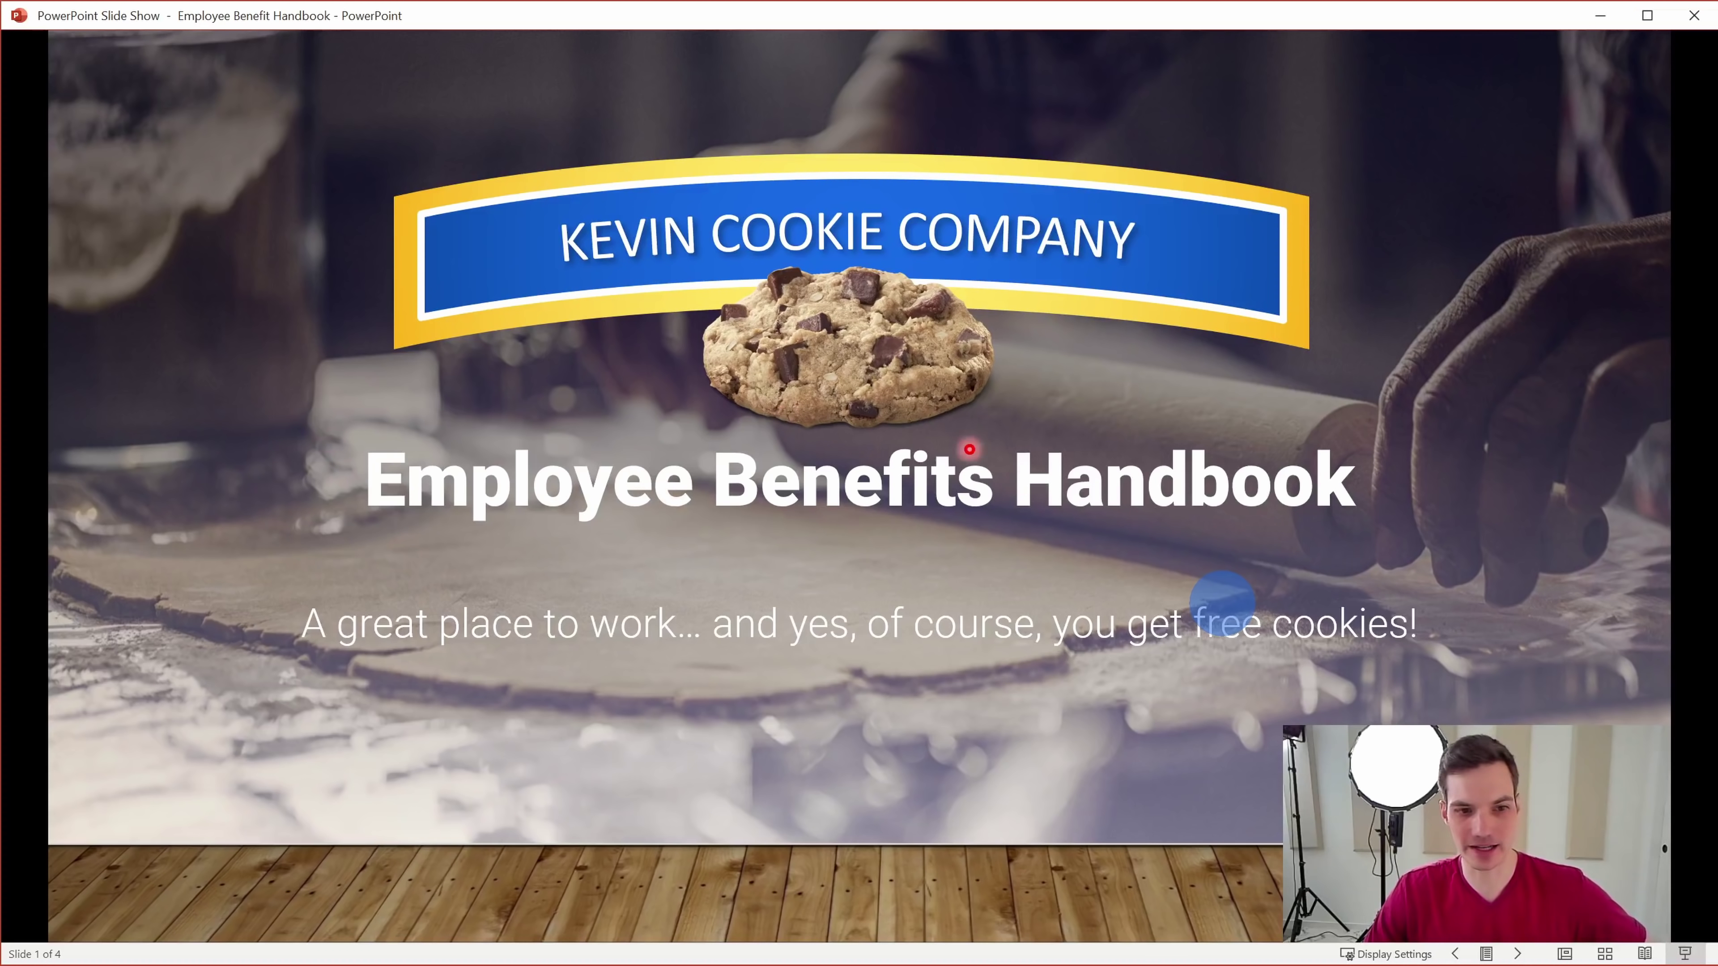
pyautogui.press('Escape')
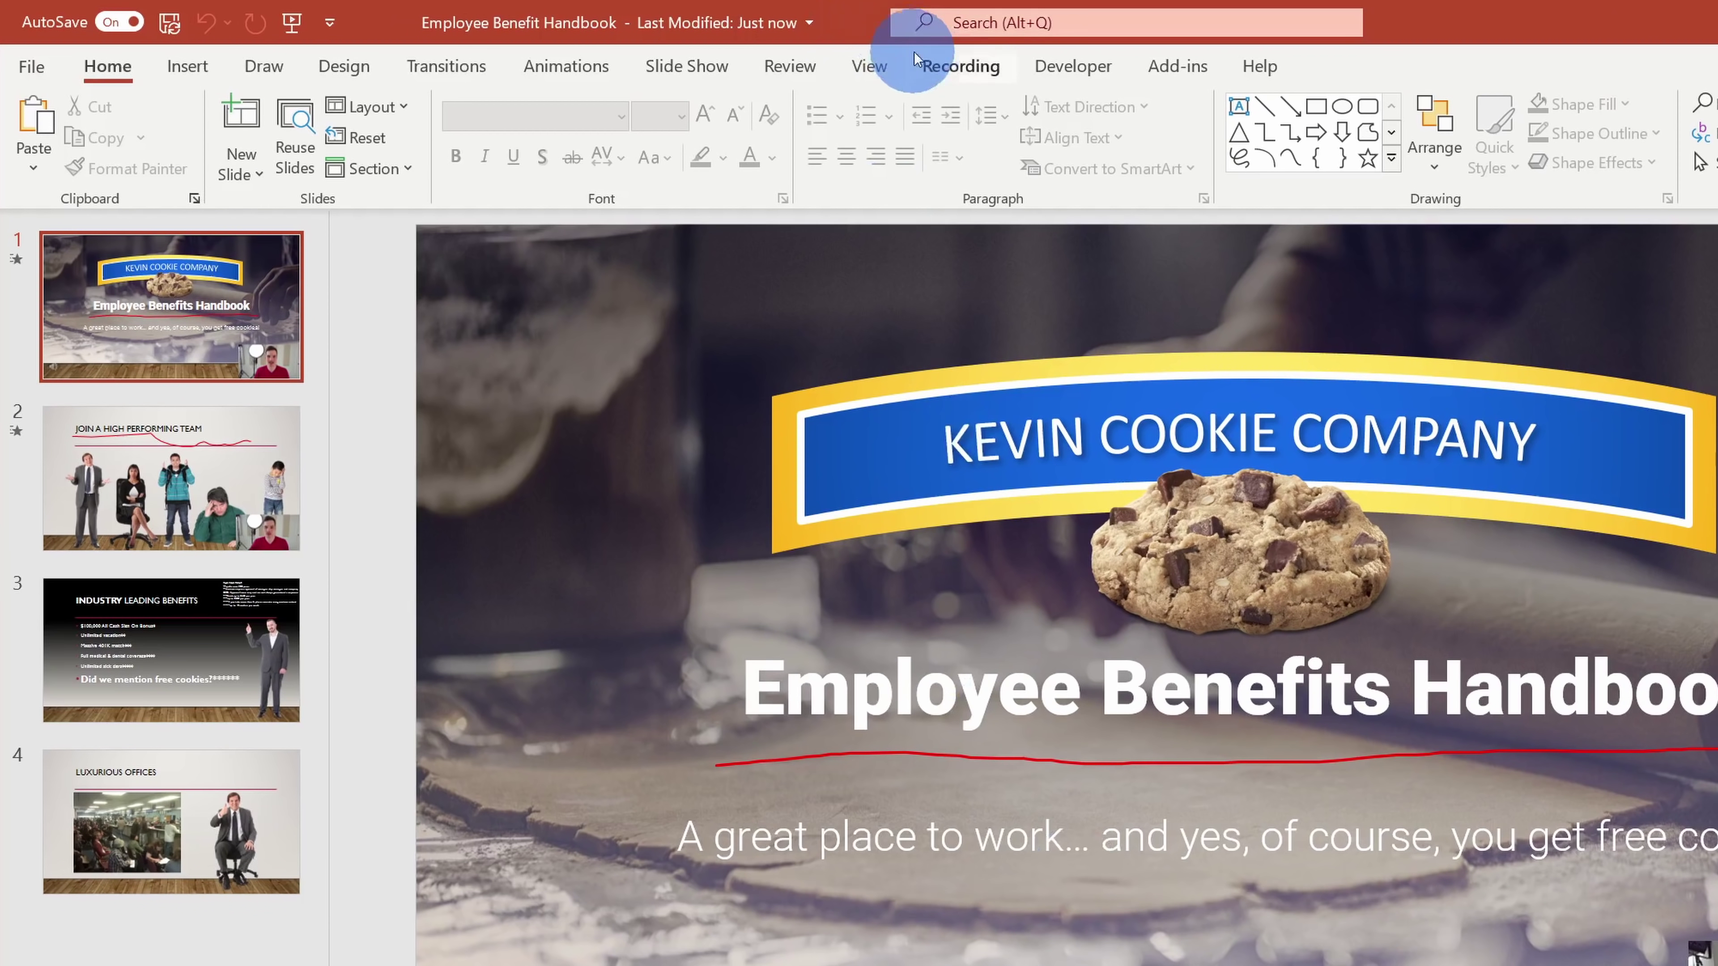
# Choose Export to Video on the Recording tab to reach Create a Video
pyautogui.click(771, 53)
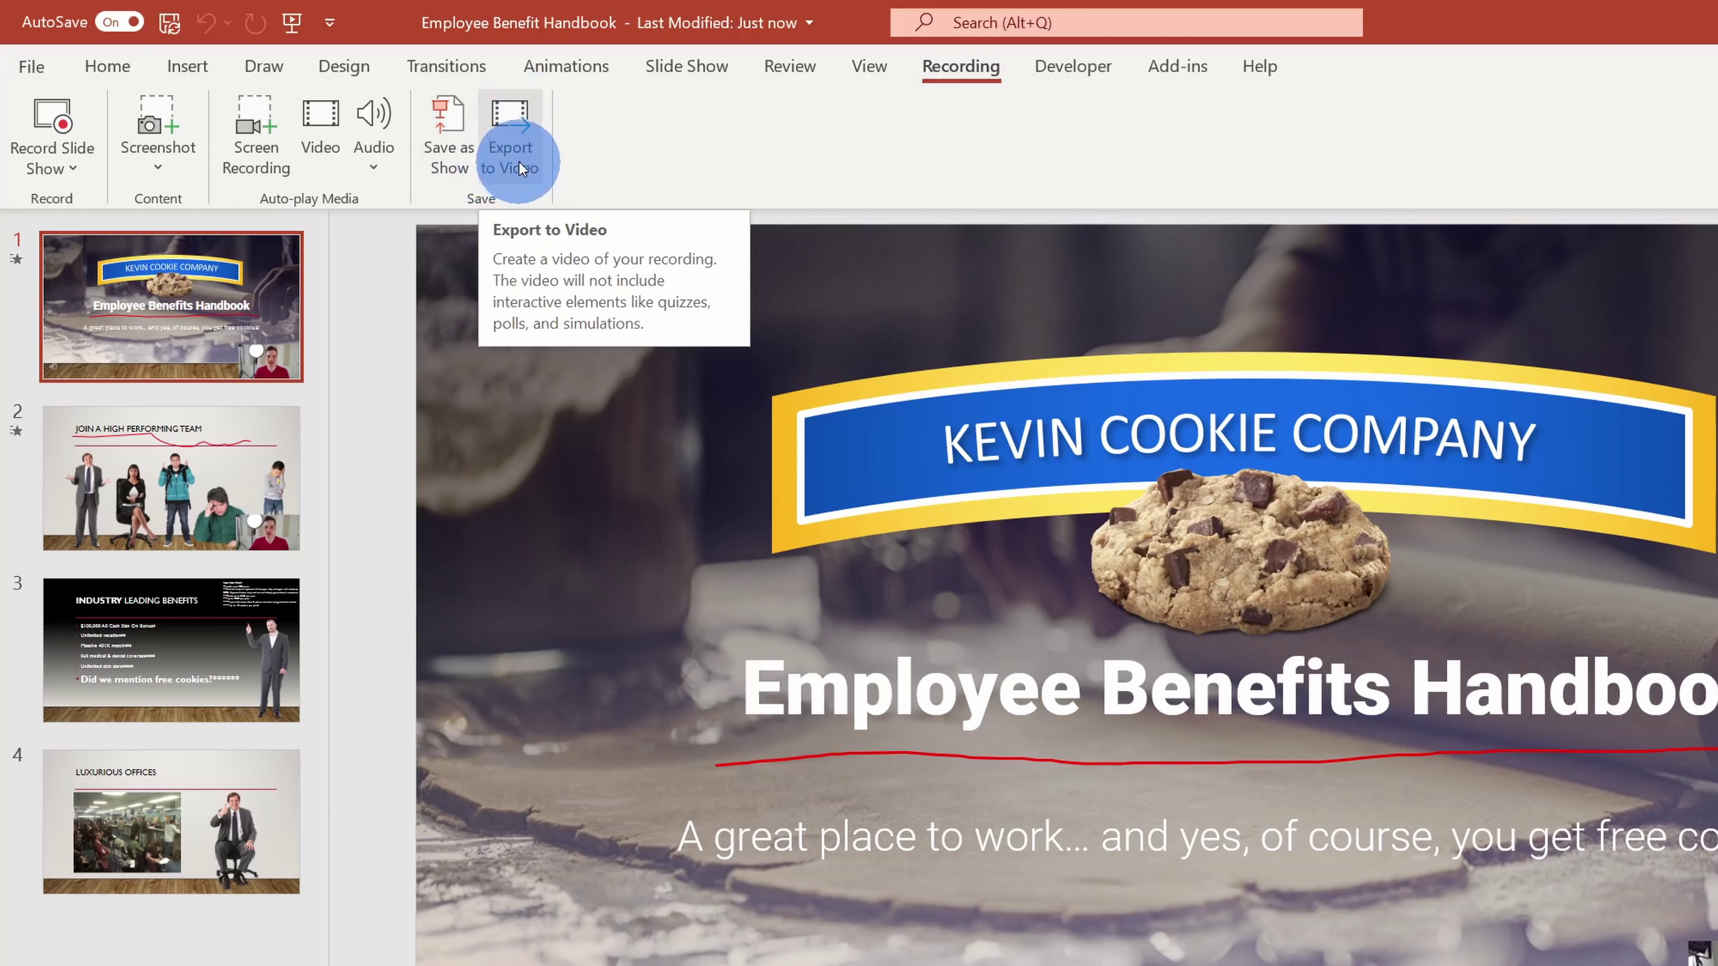
pyautogui.click(510, 122)
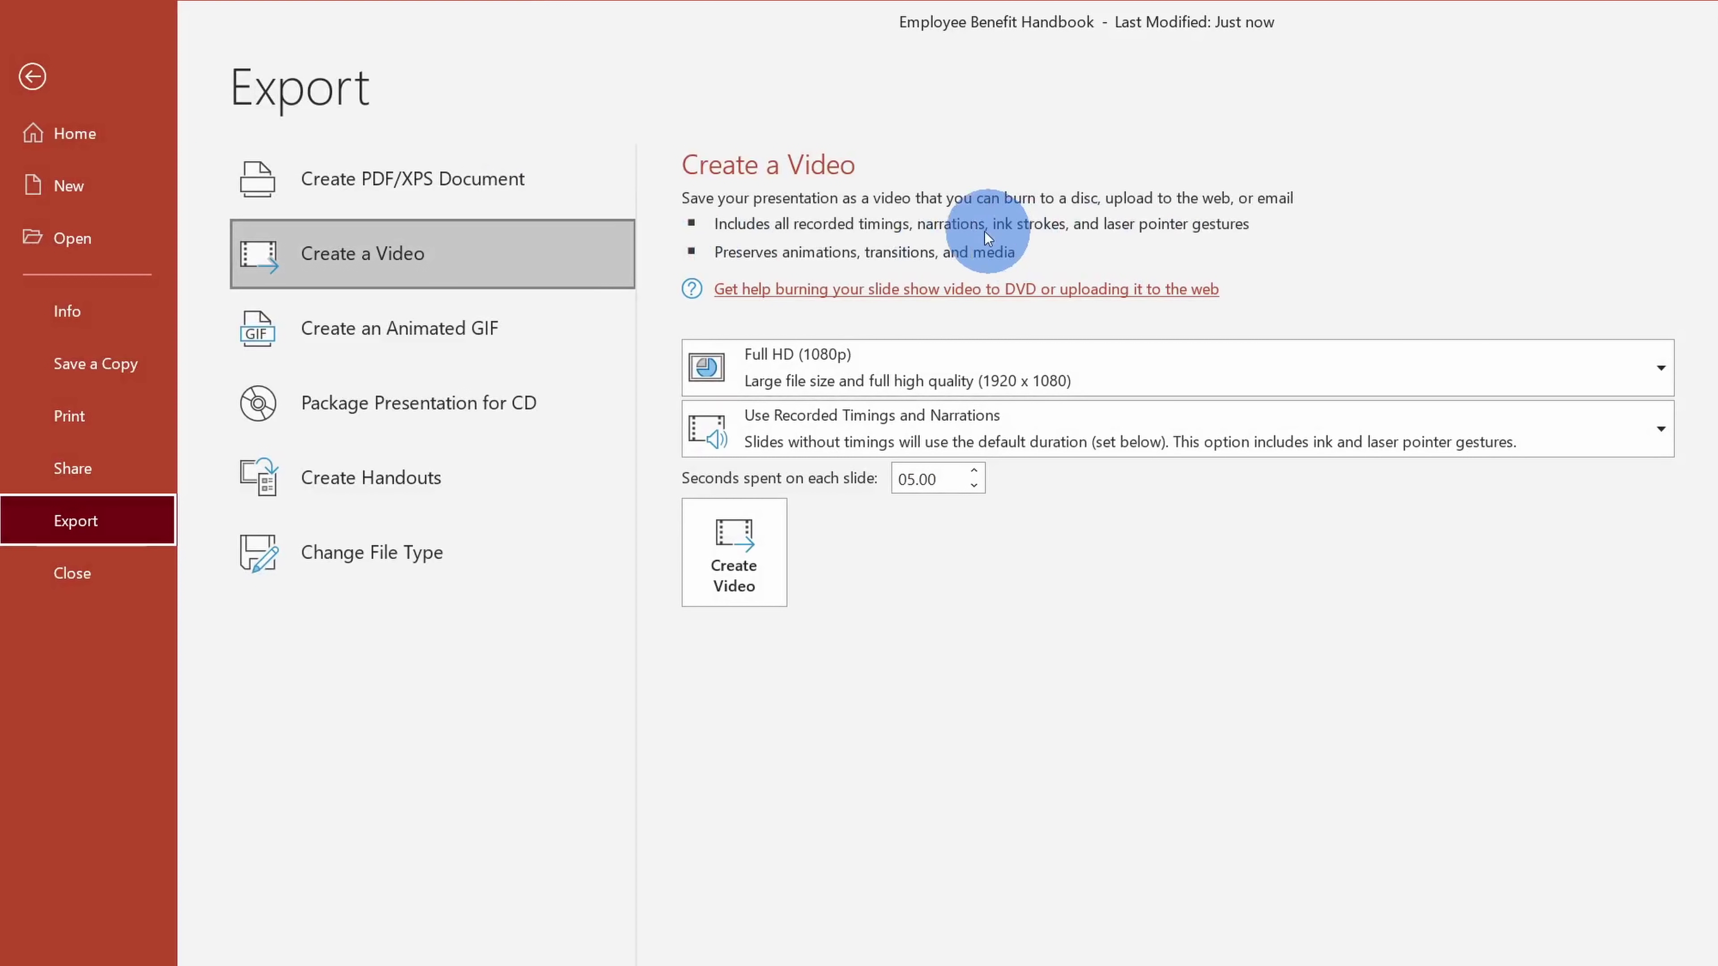
# Choose Ultra HD (4K) export quality, leave recorded timings and narrations unchanged, and create the video
pyautogui.click(1093, 368)
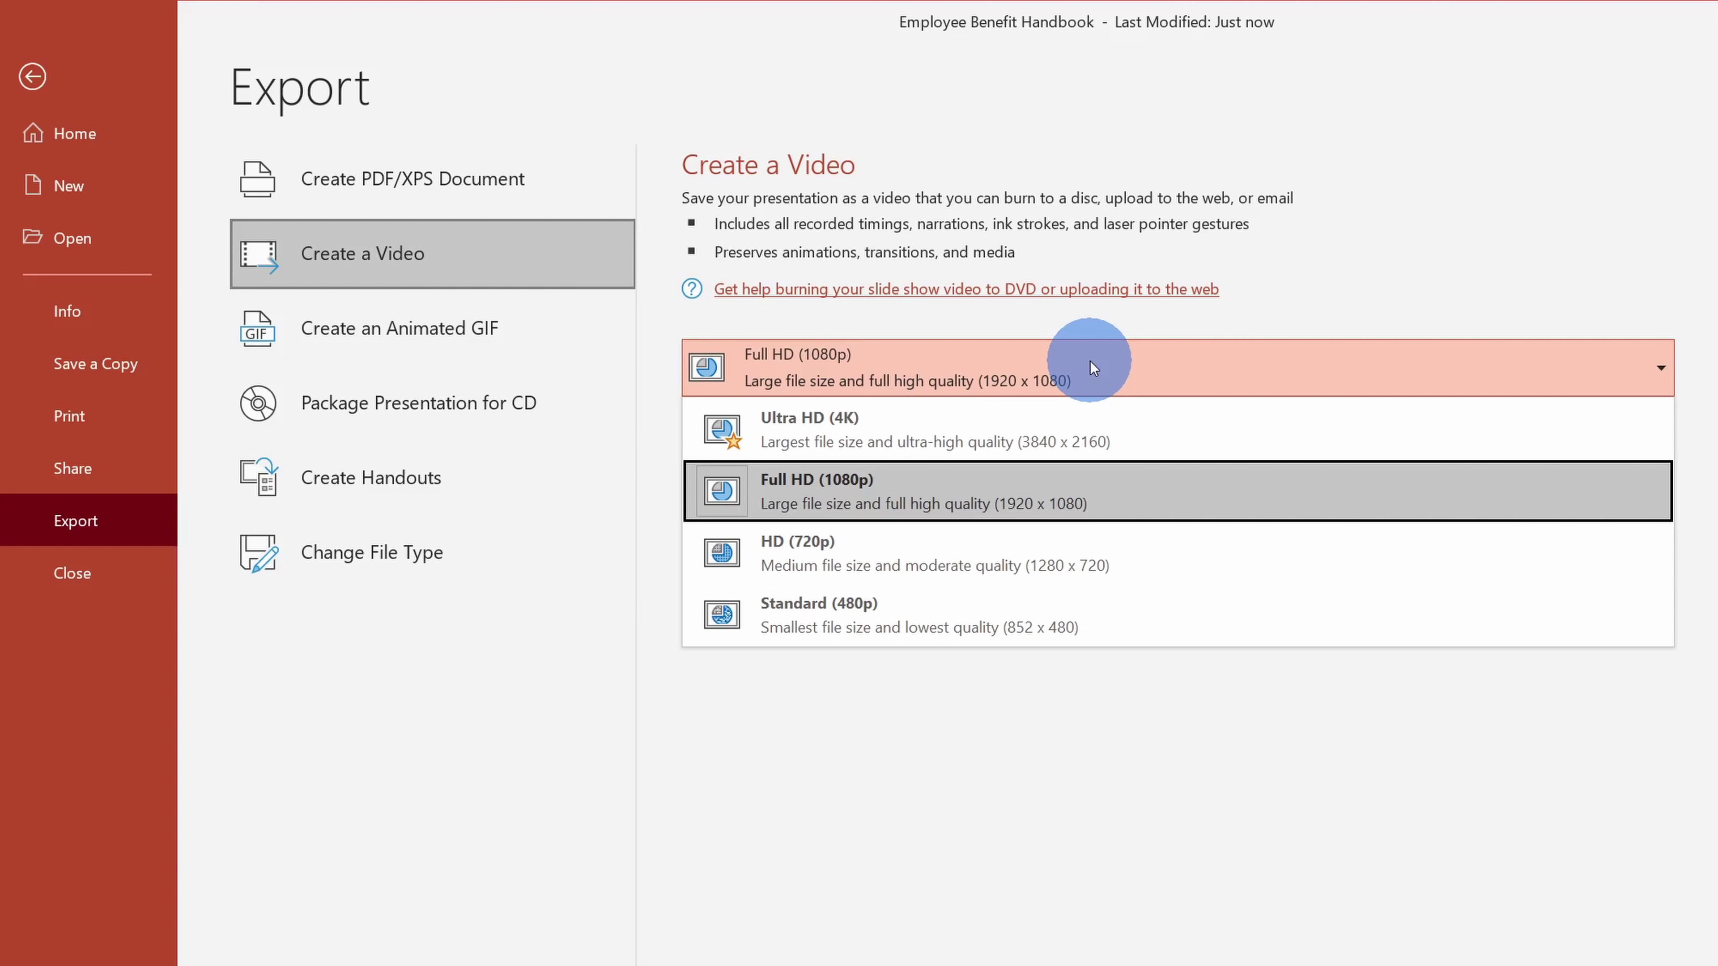
pyautogui.click(1162, 443)
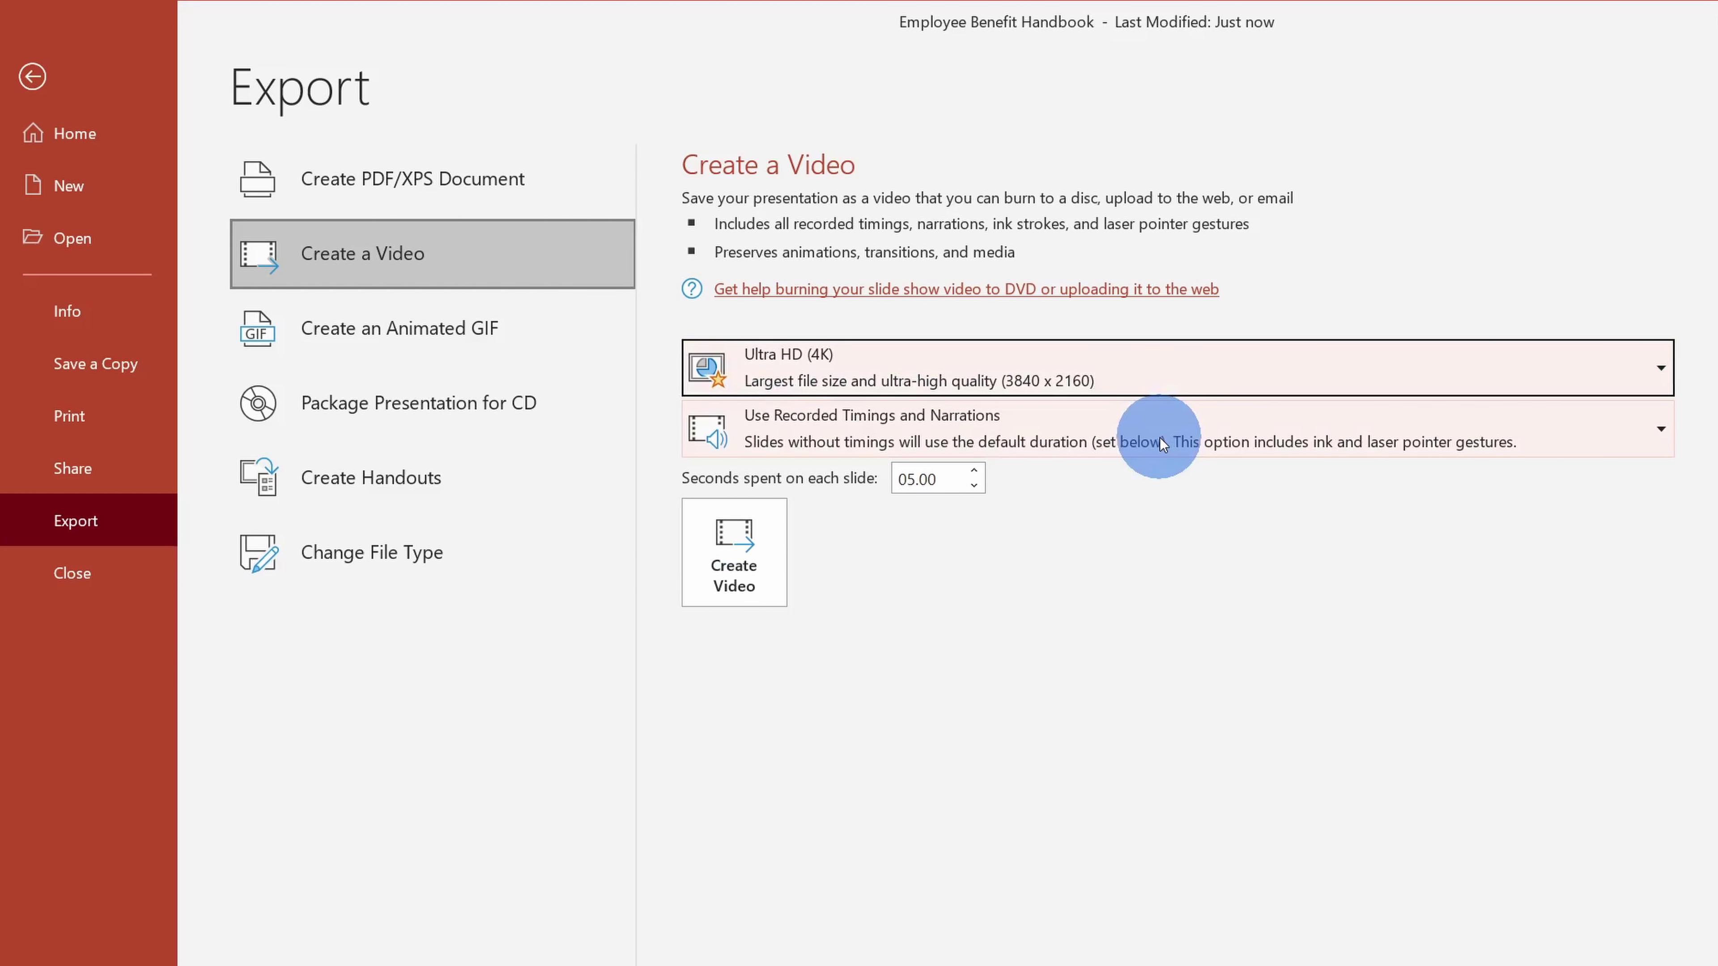
pyautogui.click(804, 441)
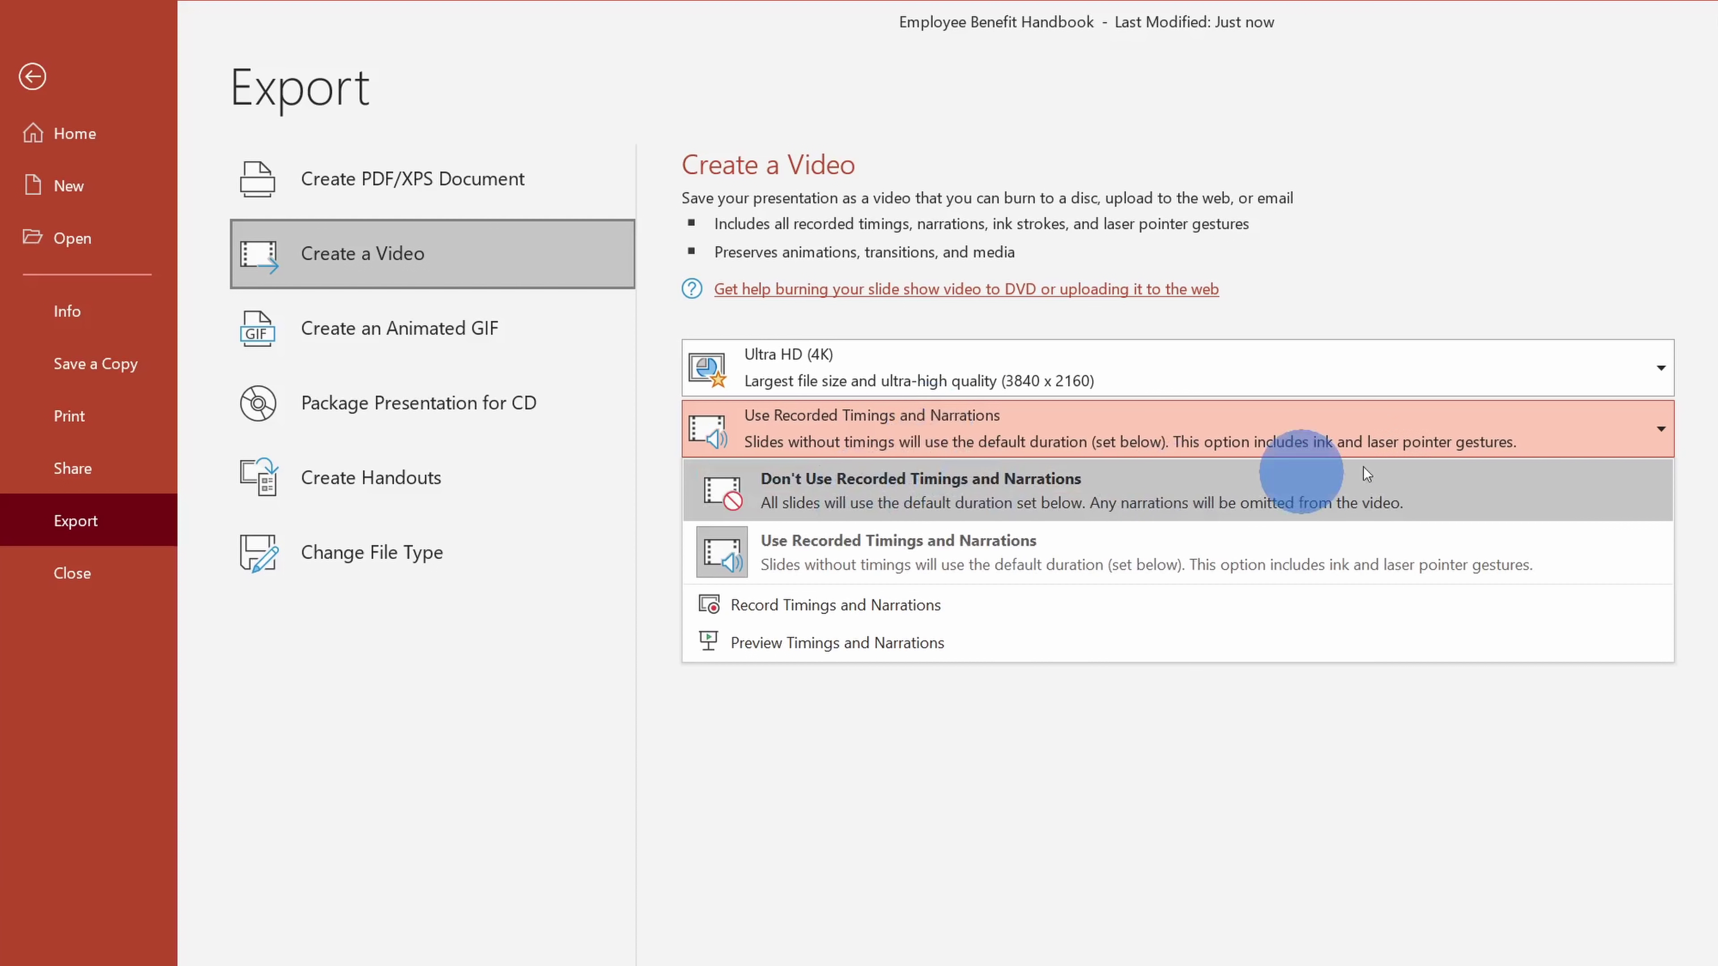
pyautogui.press('Escape')
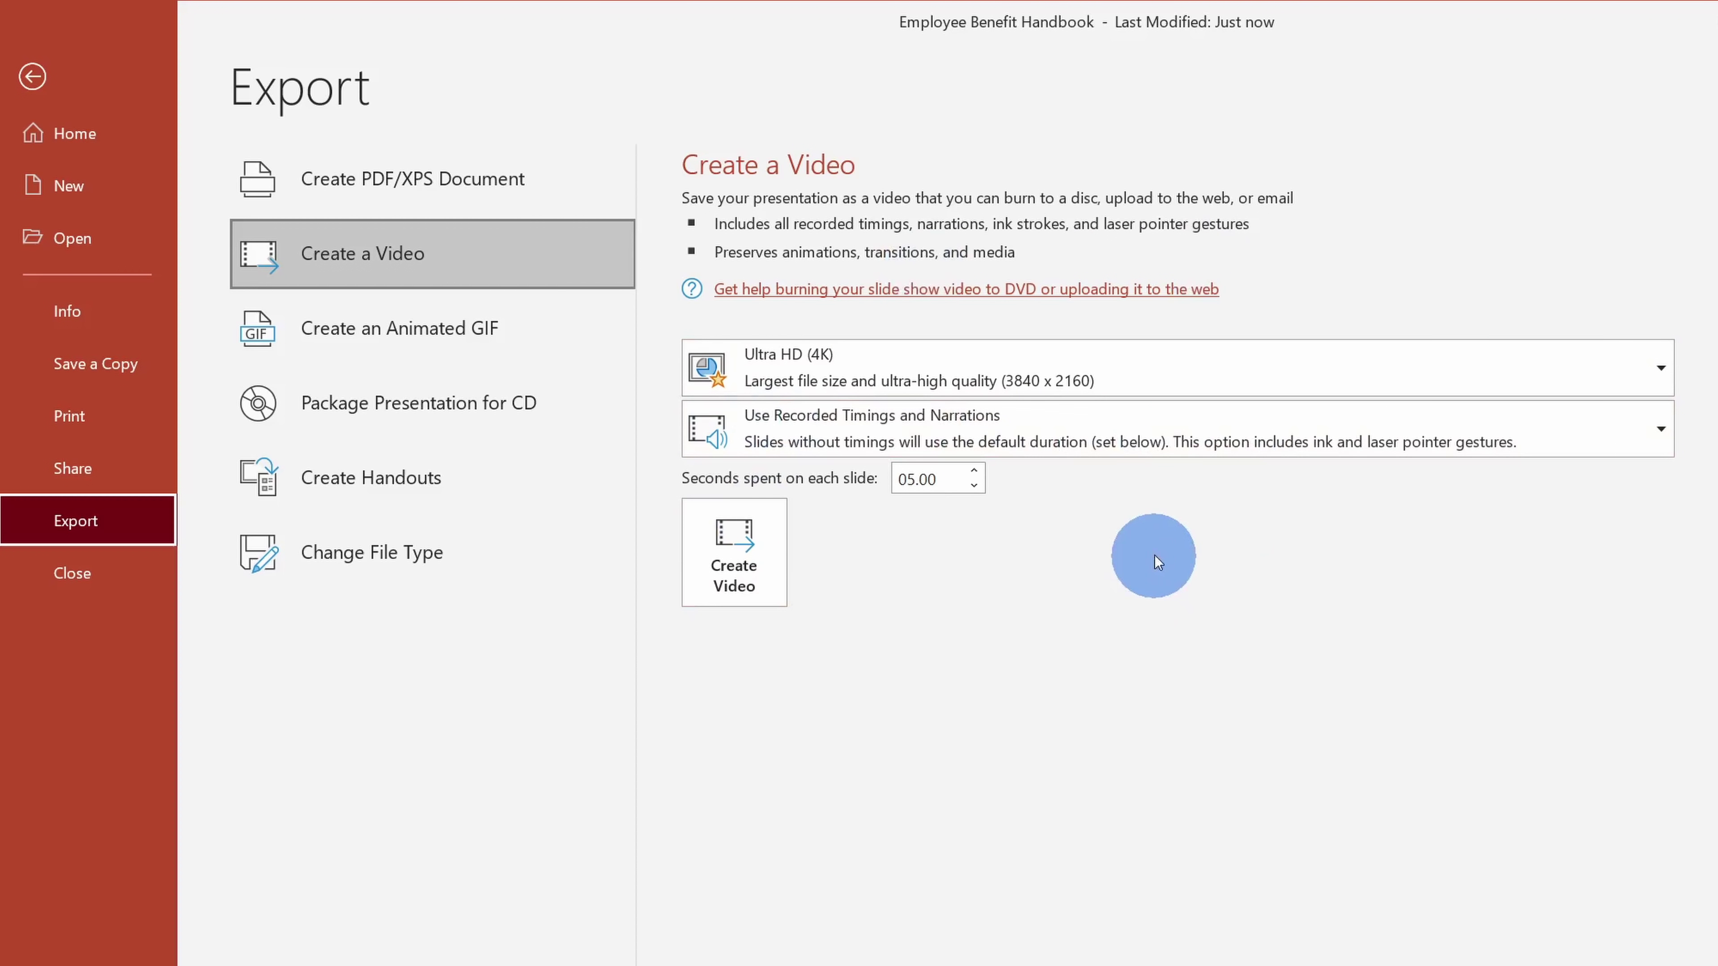
pyautogui.click(753, 554)
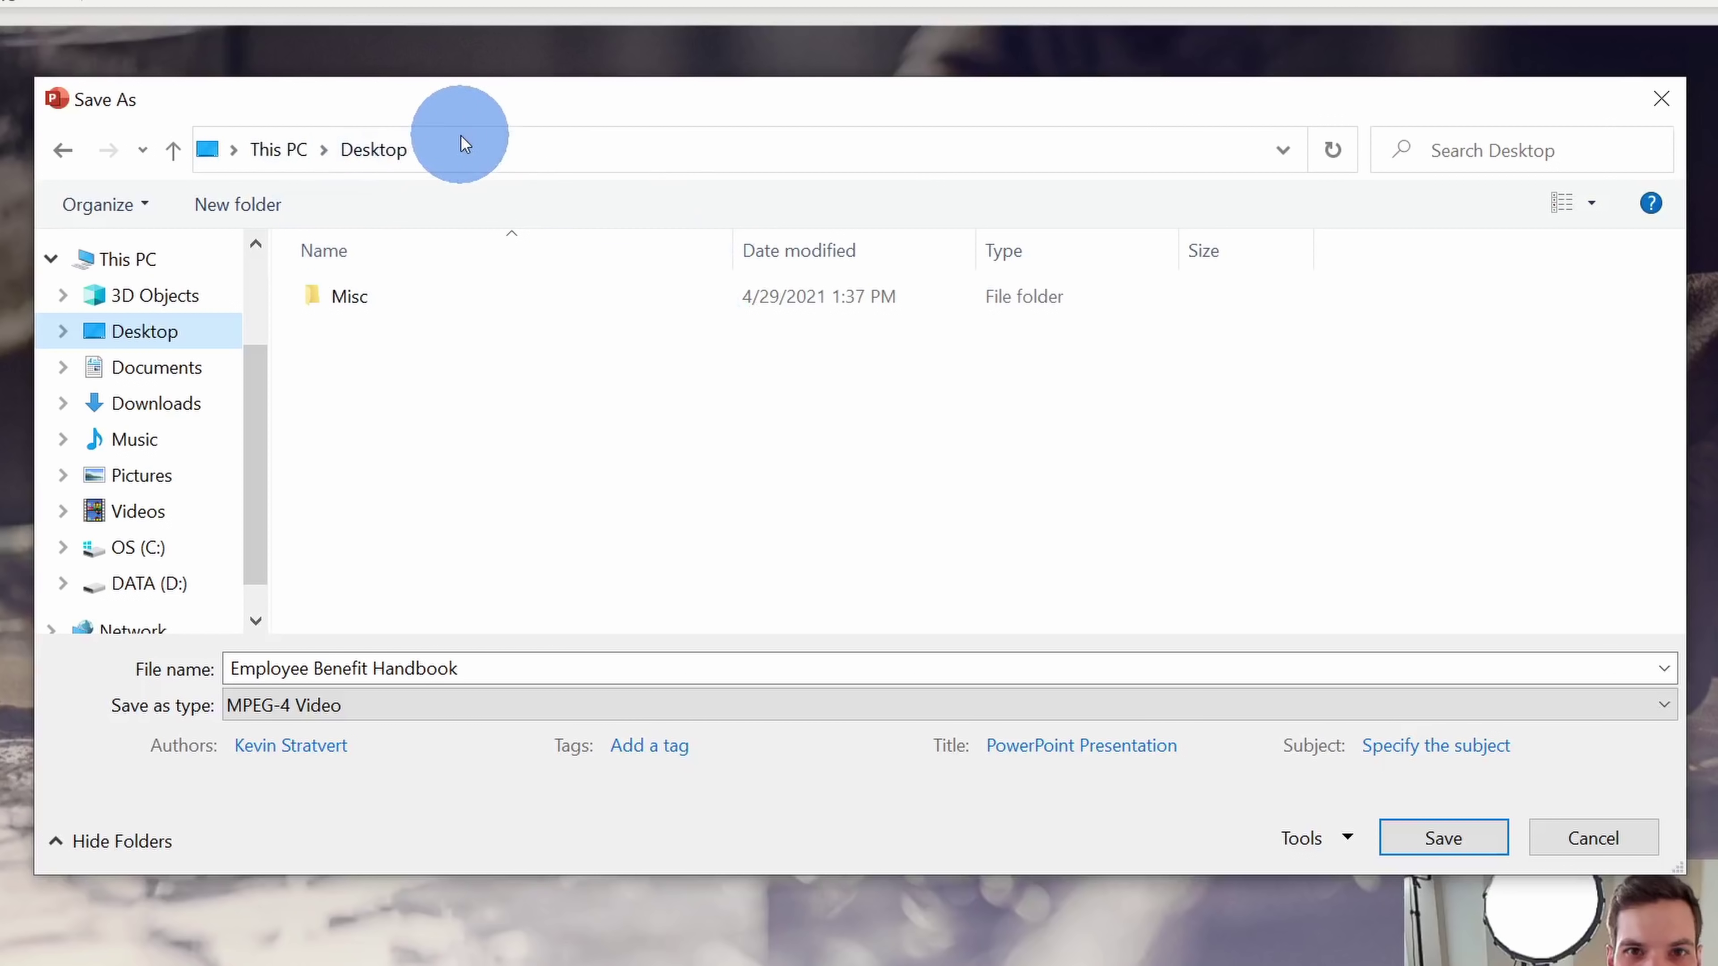
# Save the video as MPEG-4 'Employee Benefit Handbook' on the Desktop
pyautogui.click(241, 668)
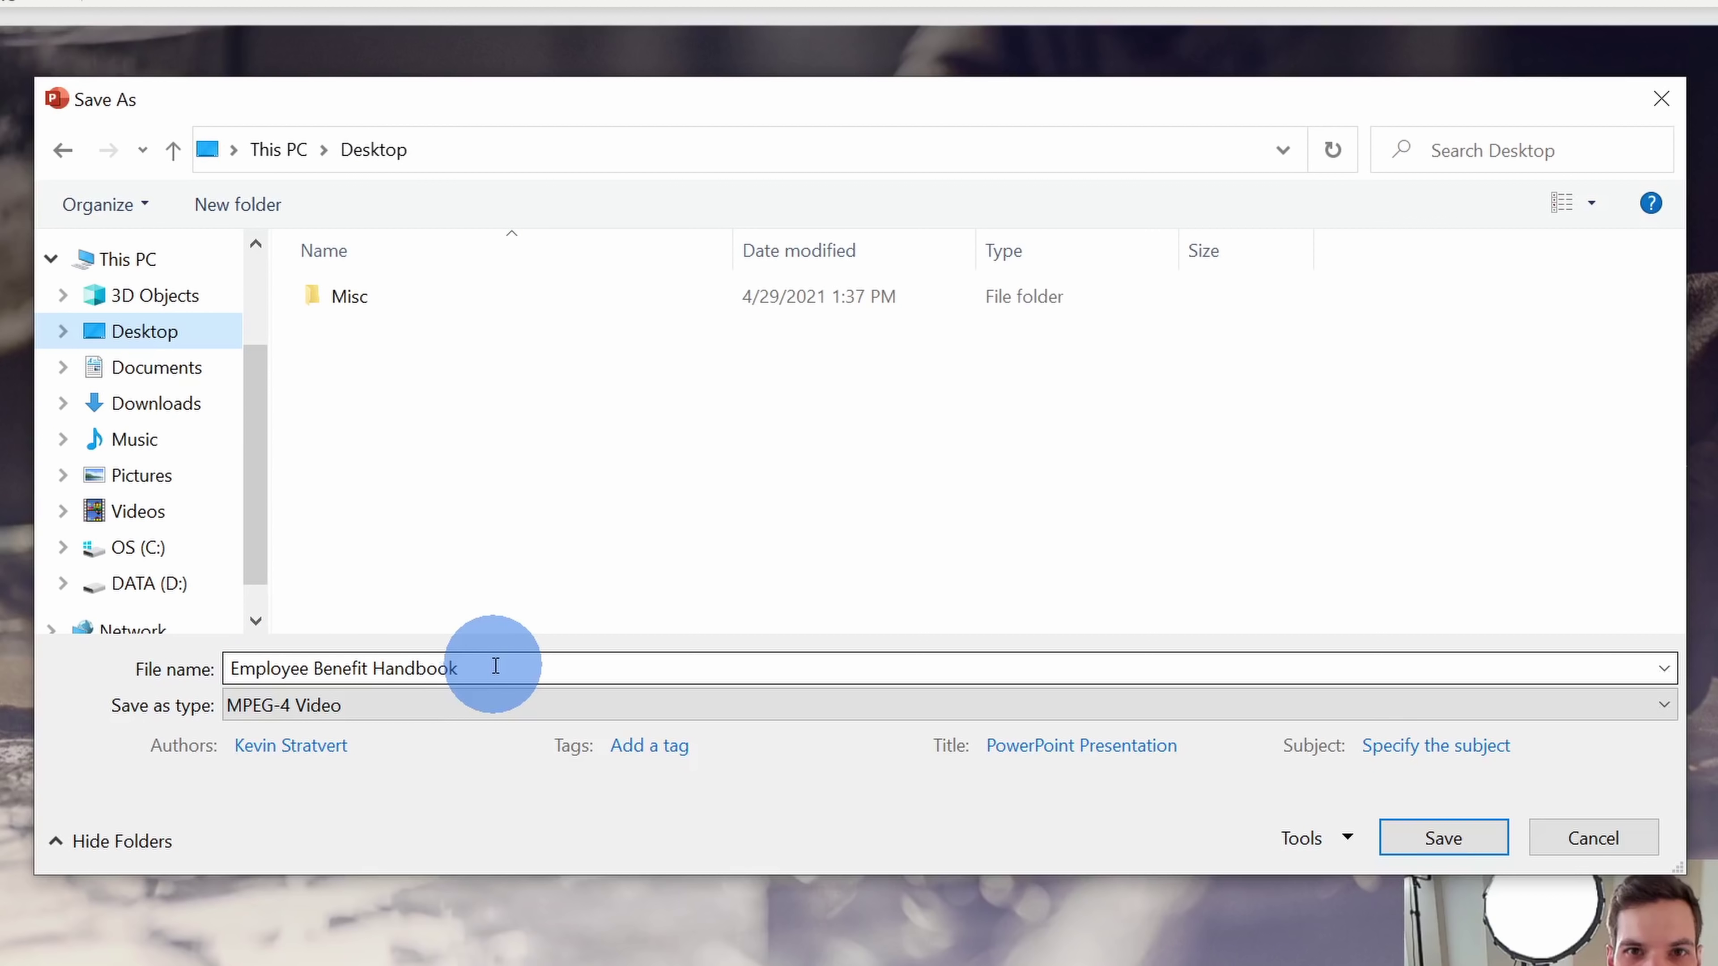
pyautogui.click(491, 705)
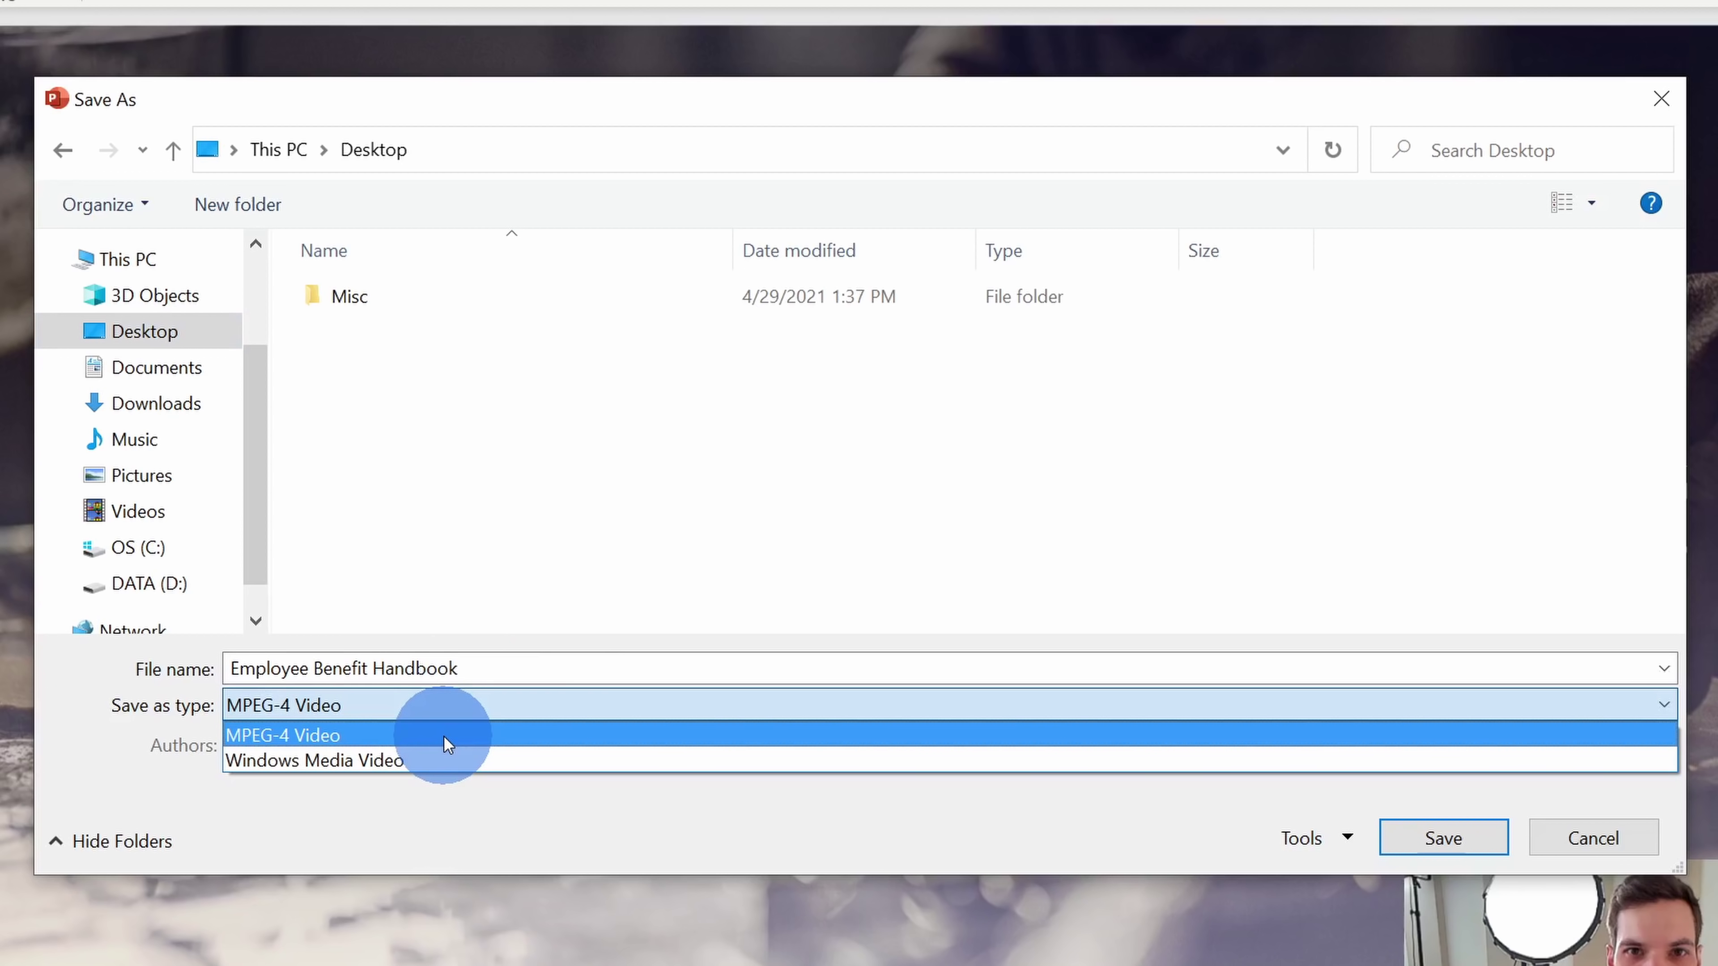
pyautogui.click(400, 734)
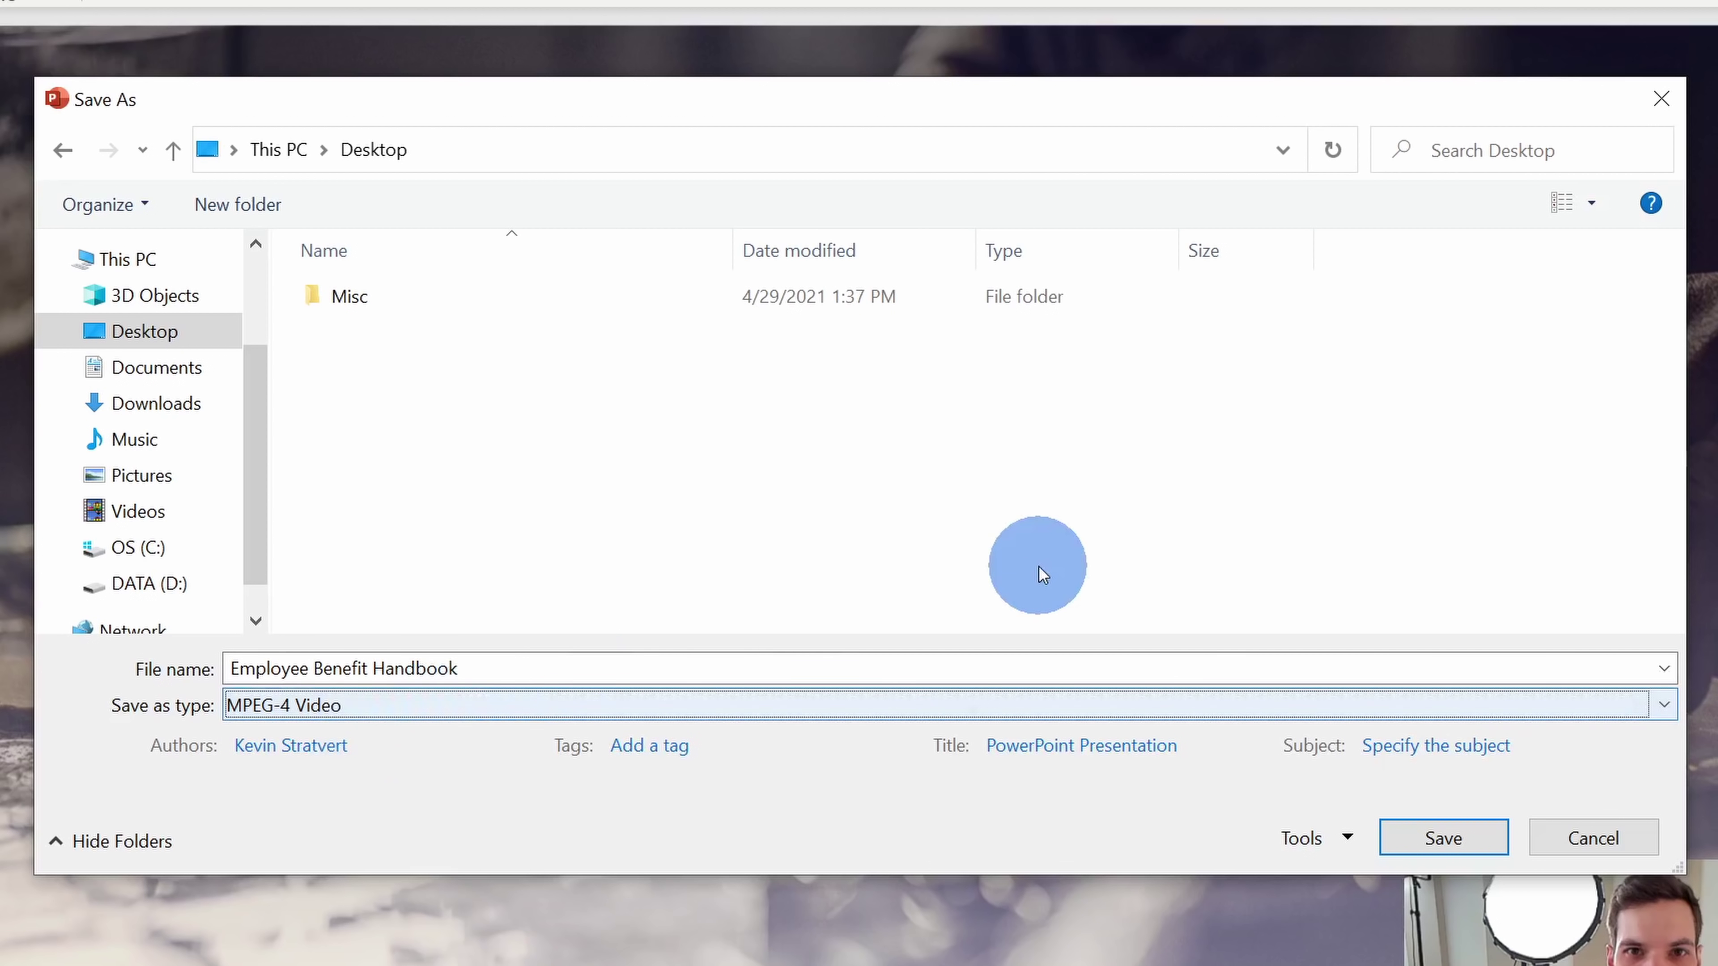
pyautogui.click(1443, 838)
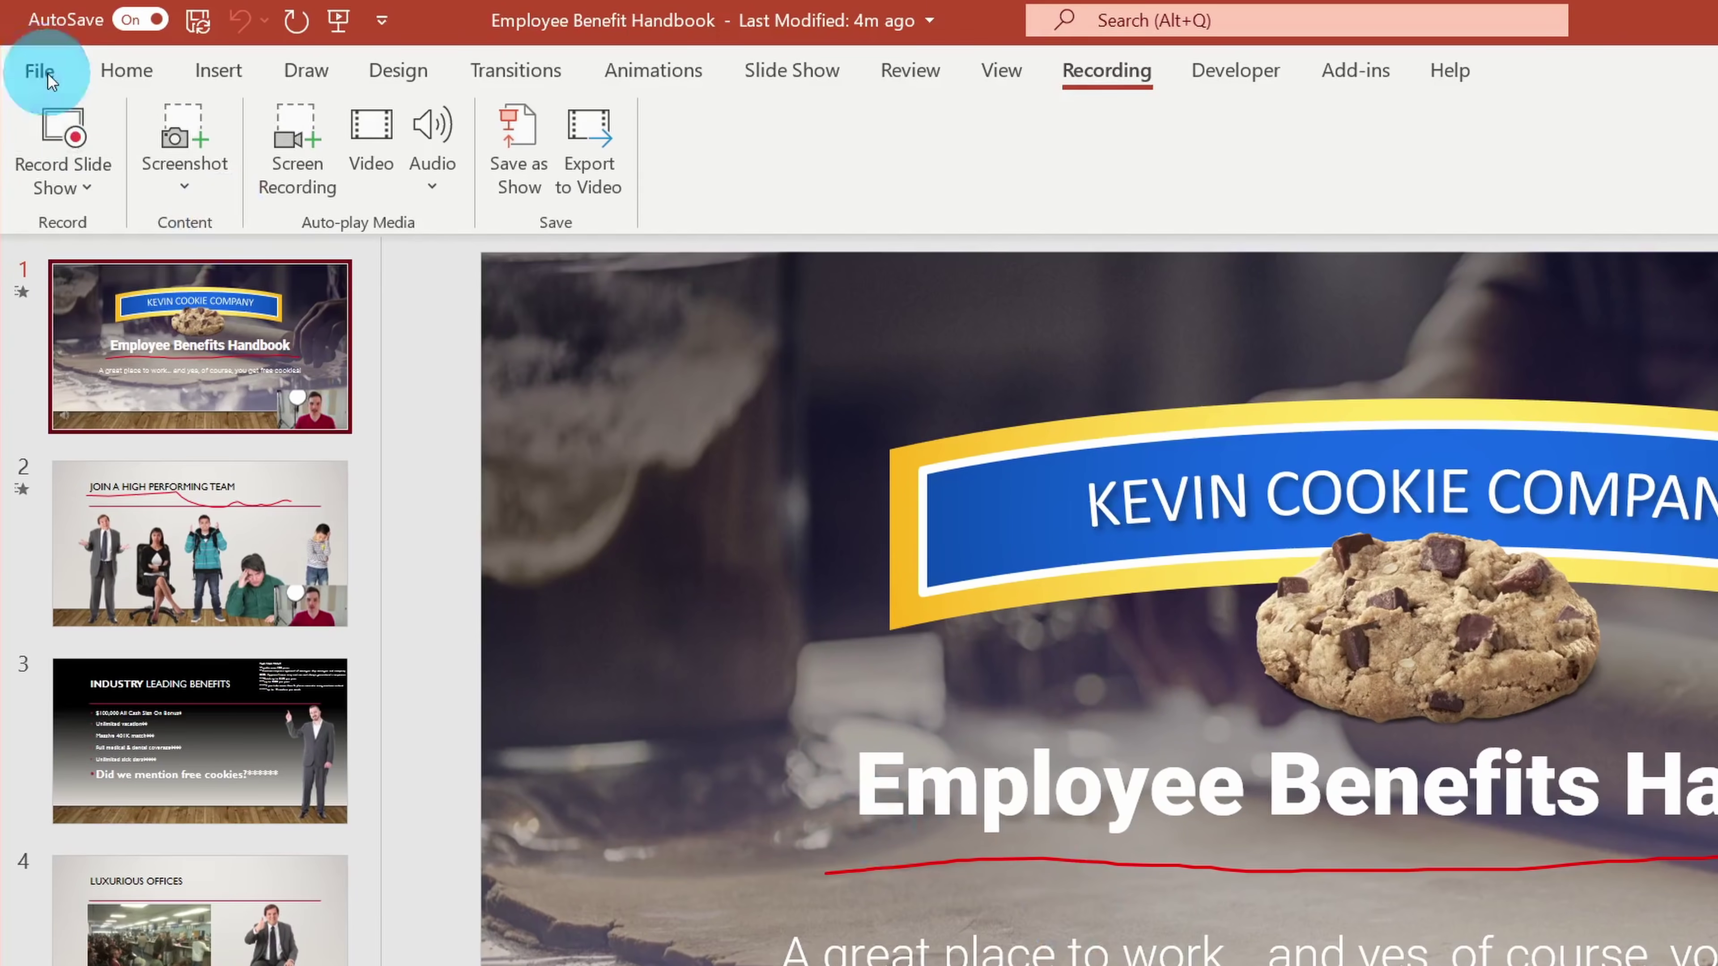
# Export only the current slide as the PNG image 'Employee Benefit Handbook Thumbnail'
pyautogui.click(28, 52)
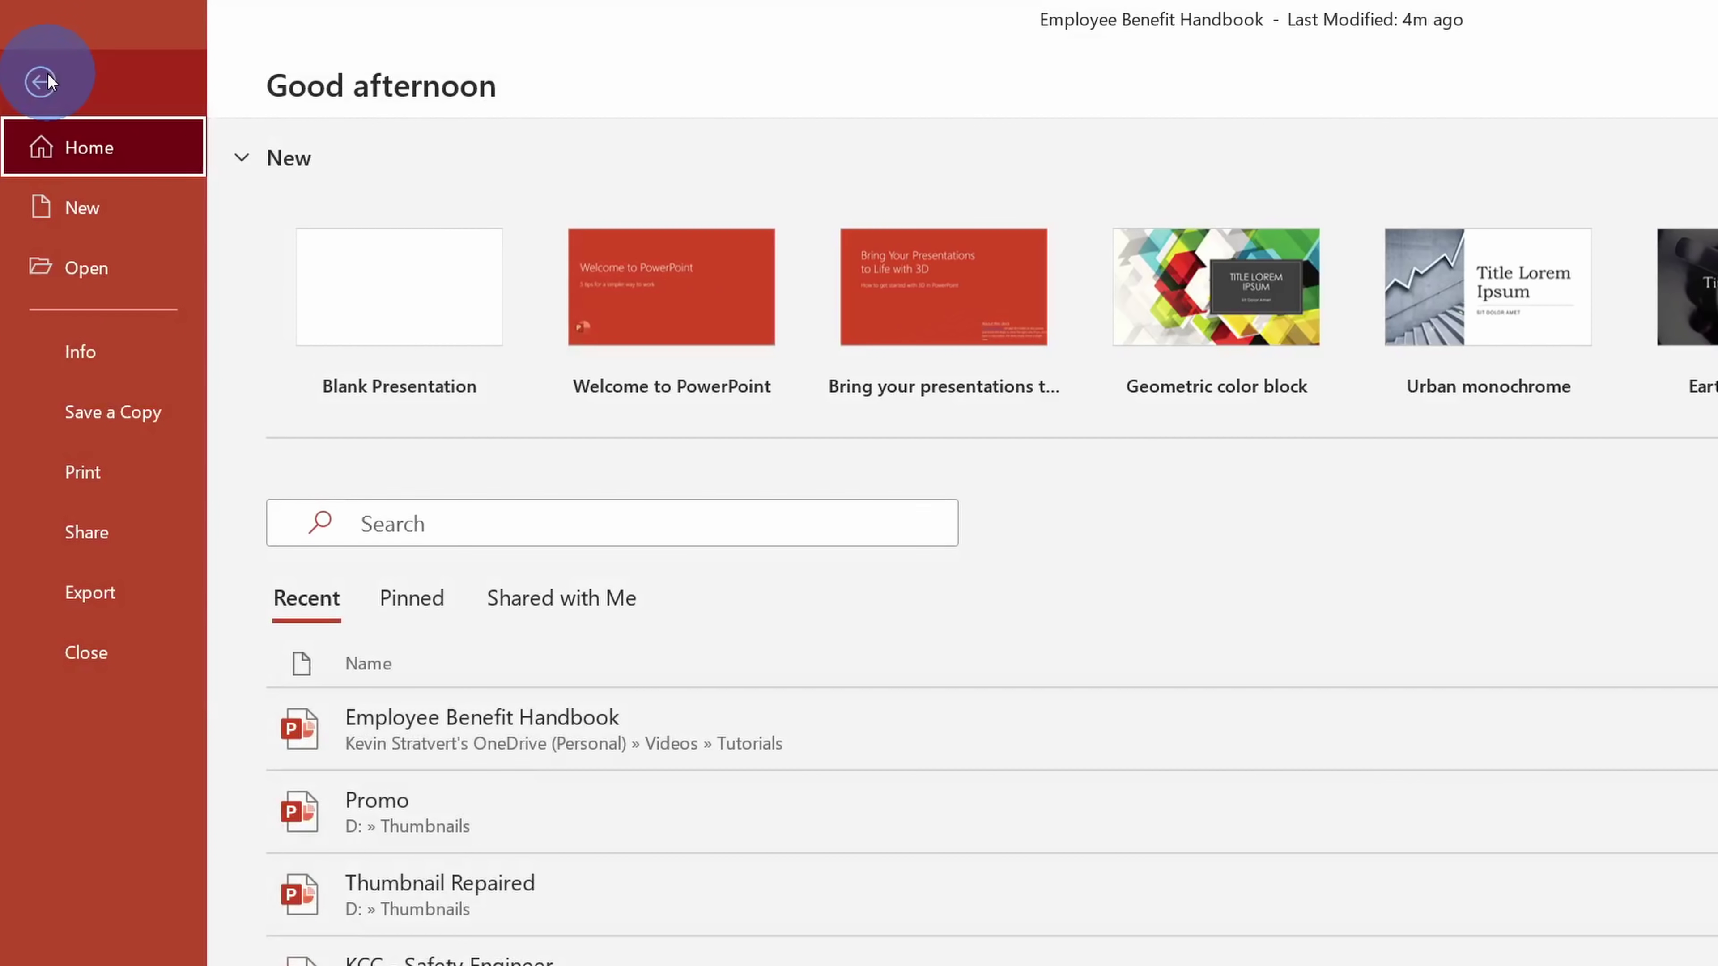
pyautogui.click(132, 412)
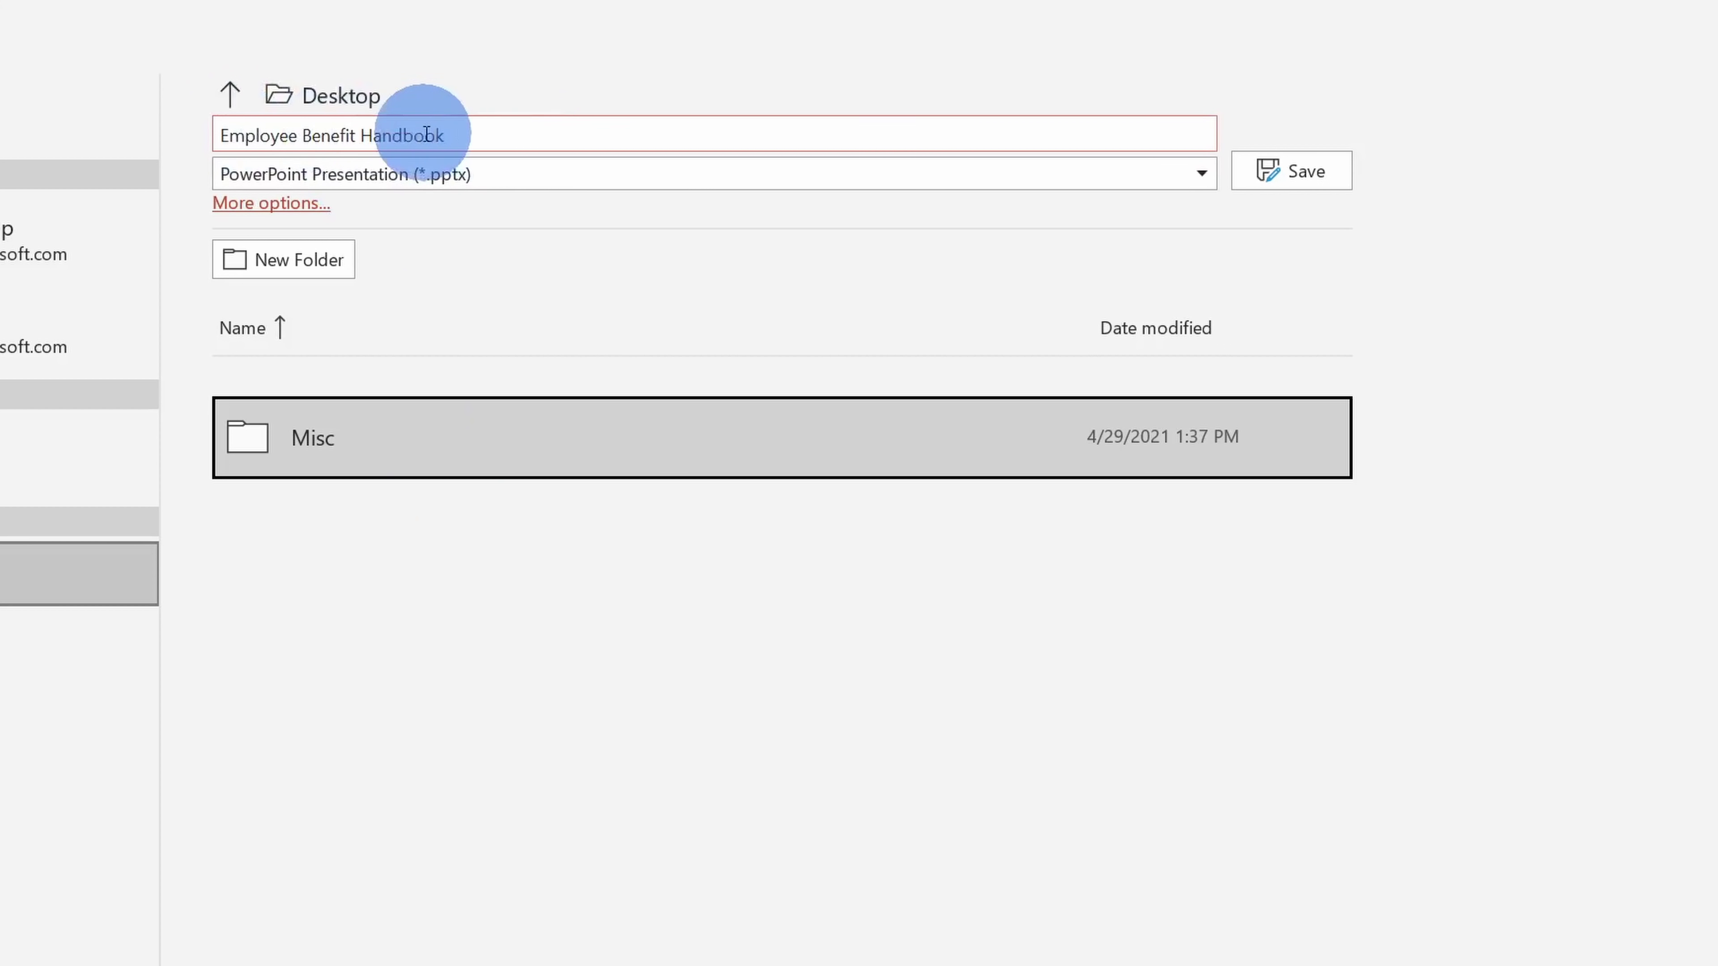
pyautogui.click(556, 135)
pyautogui.click(565, 129)
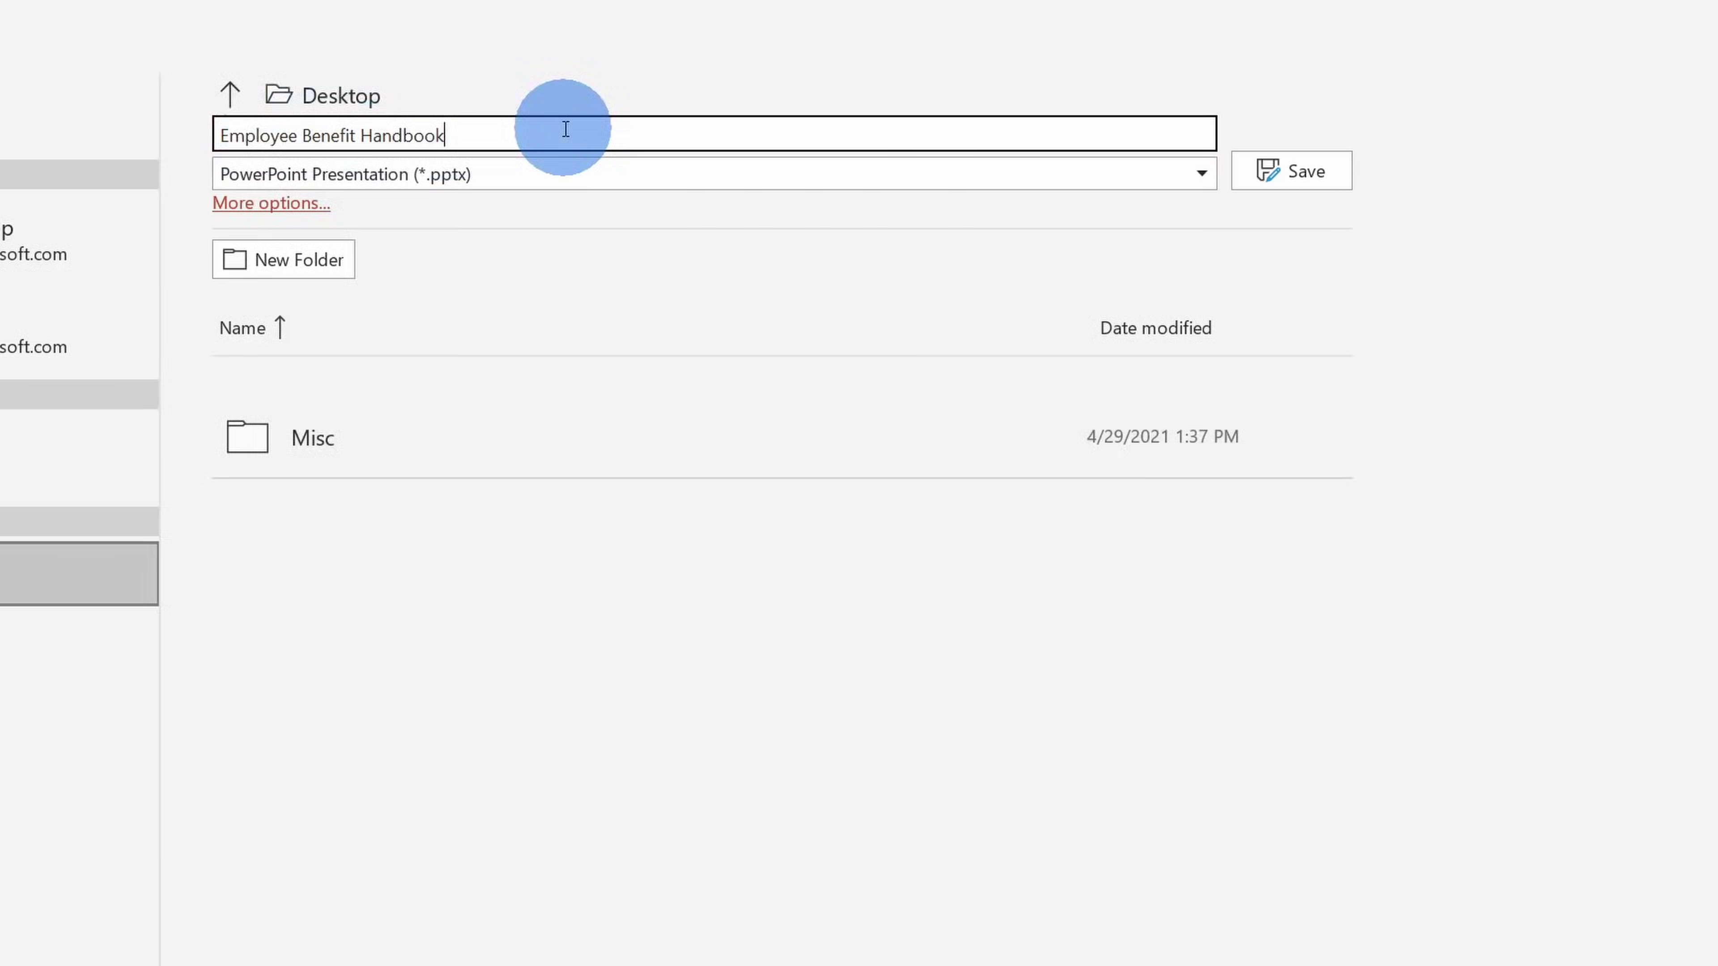
pyautogui.write('Thumbnail')
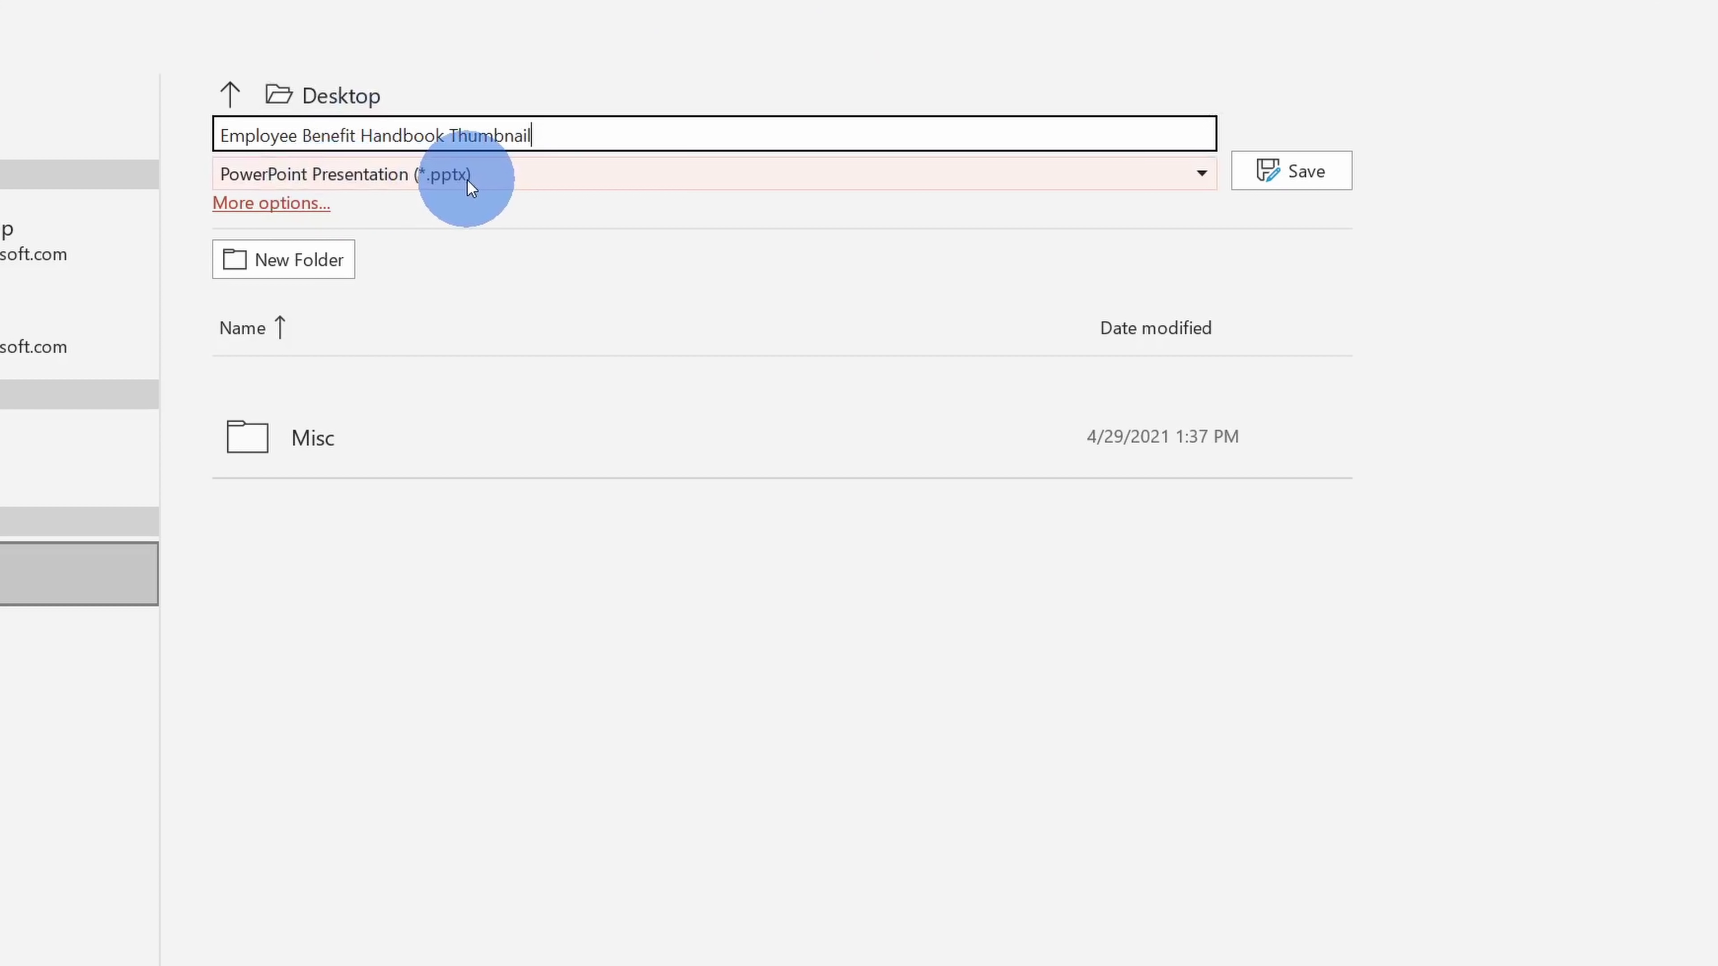
pyautogui.click(541, 172)
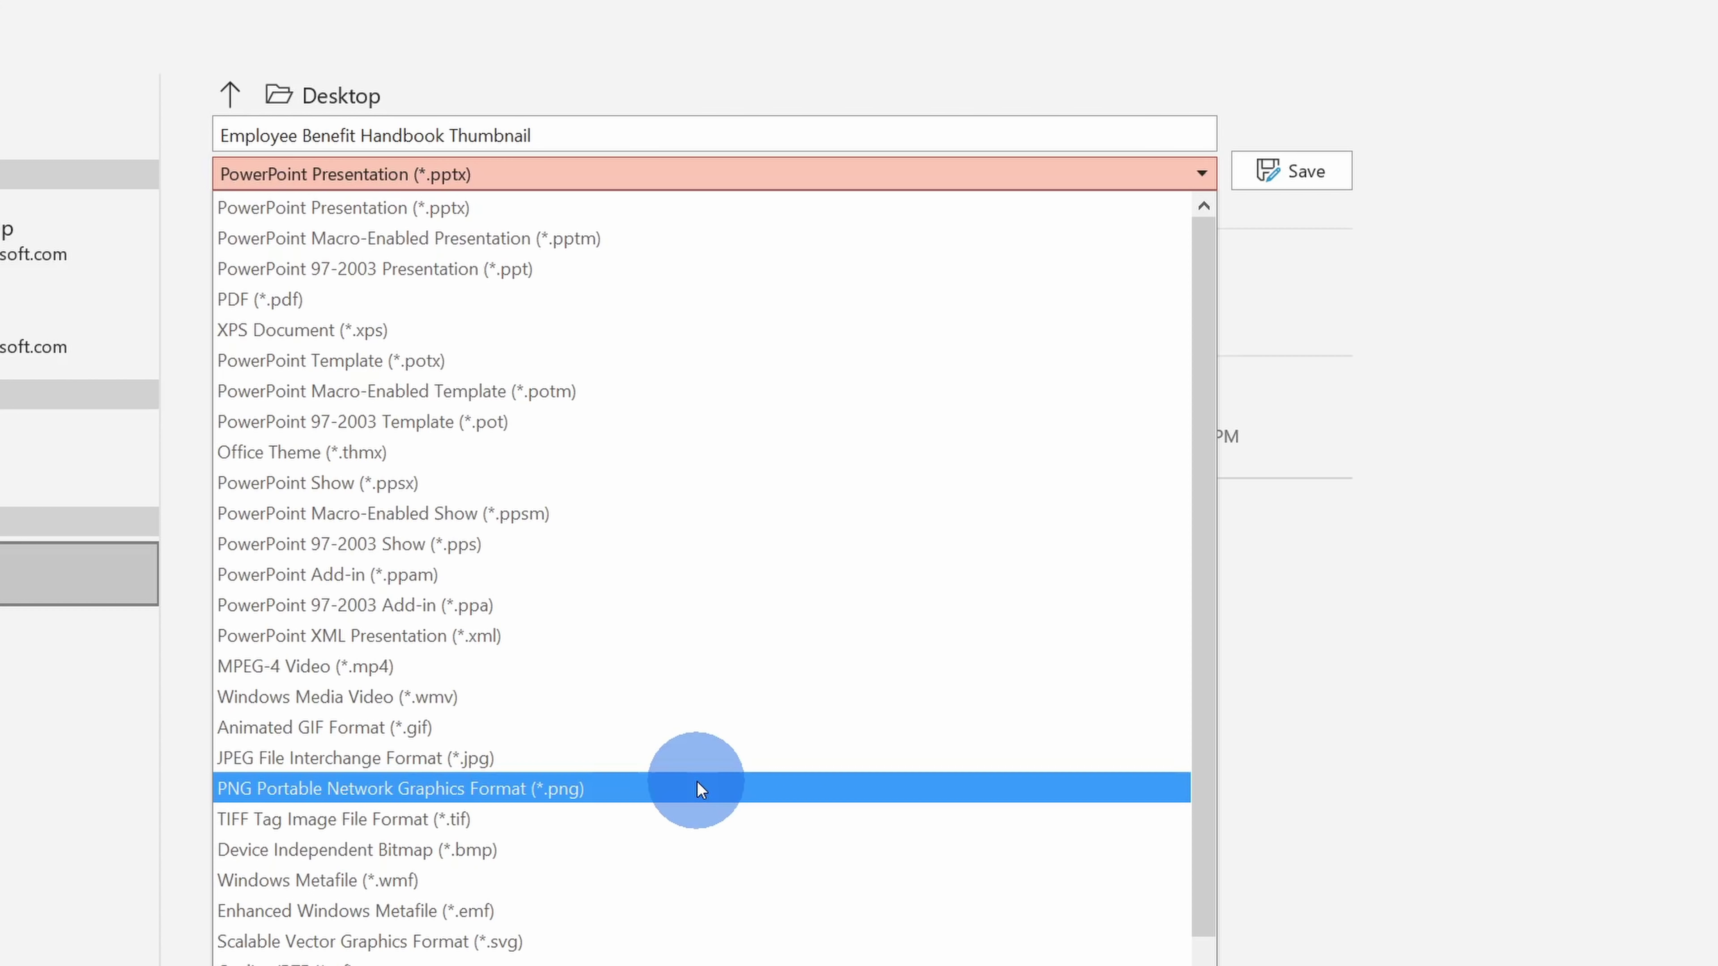
pyautogui.click(698, 785)
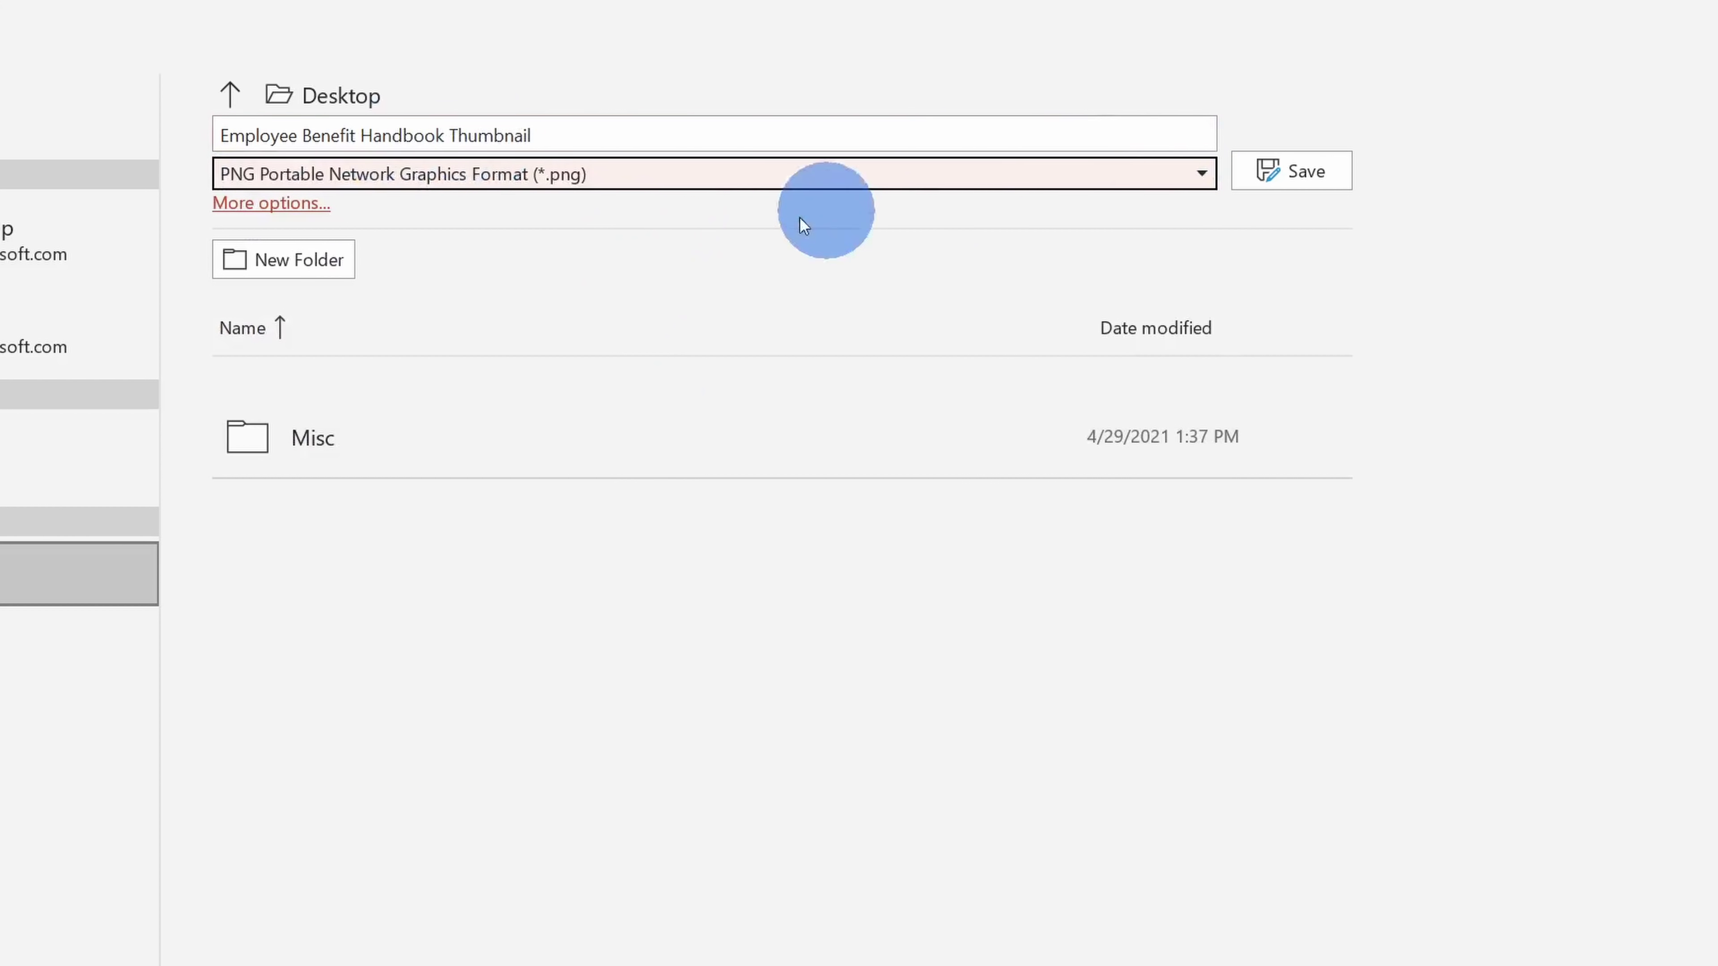
pyautogui.click(1310, 171)
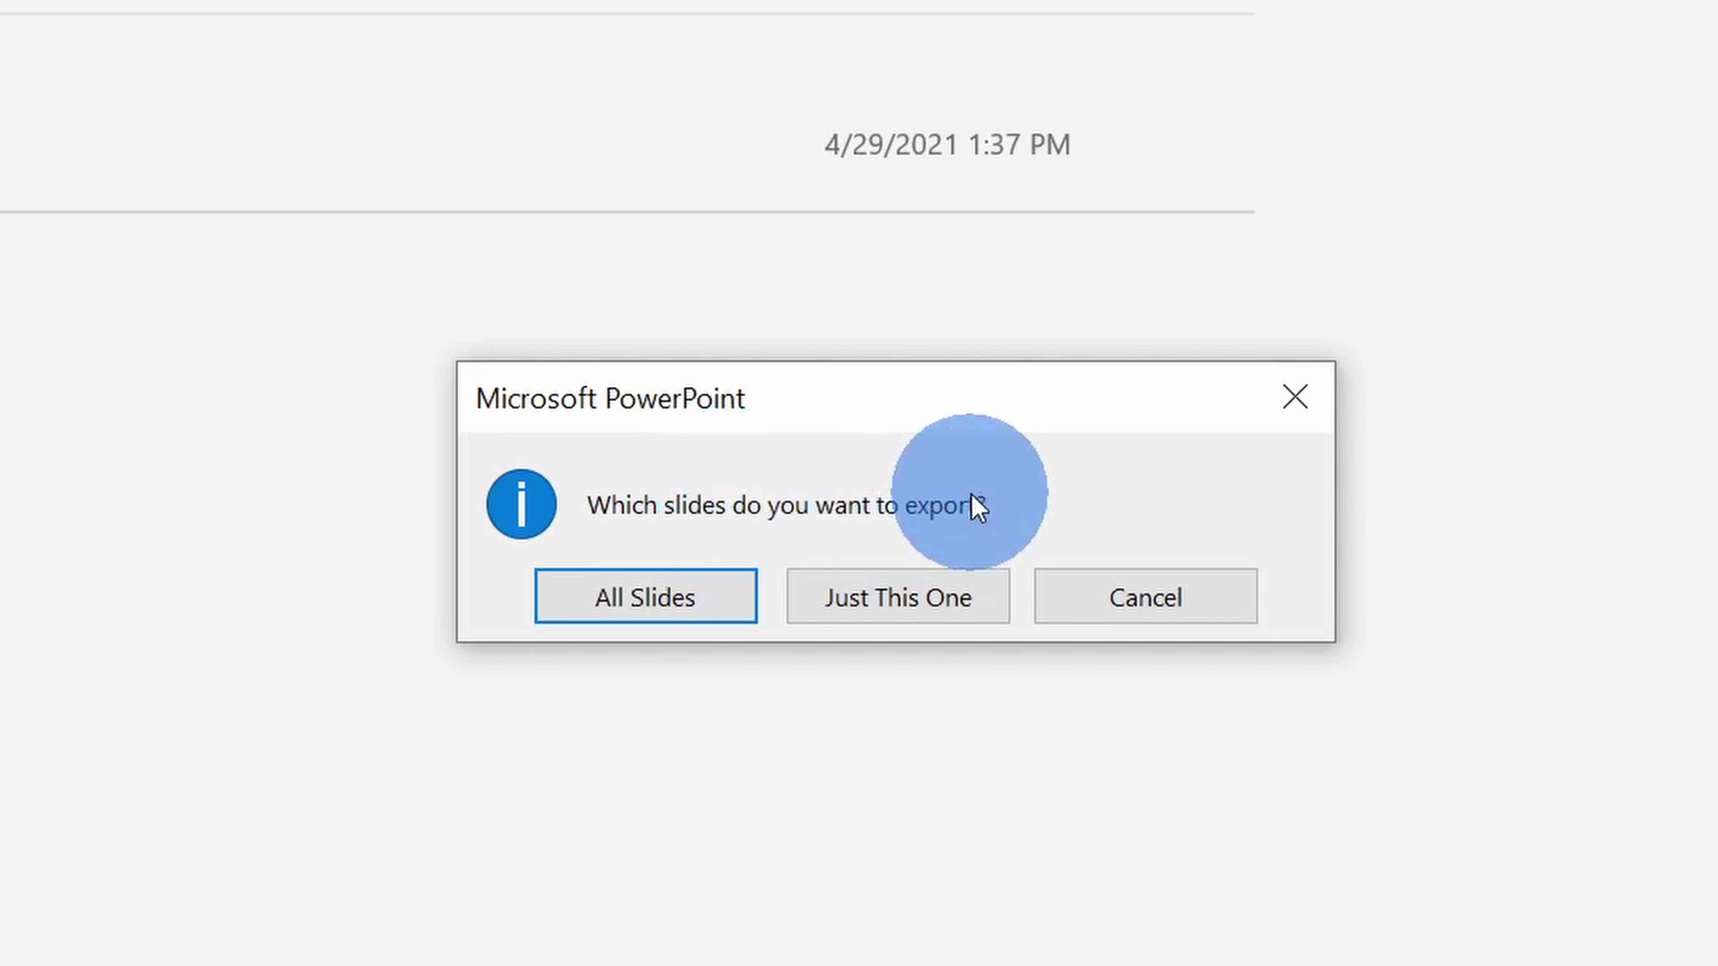
pyautogui.click(936, 609)
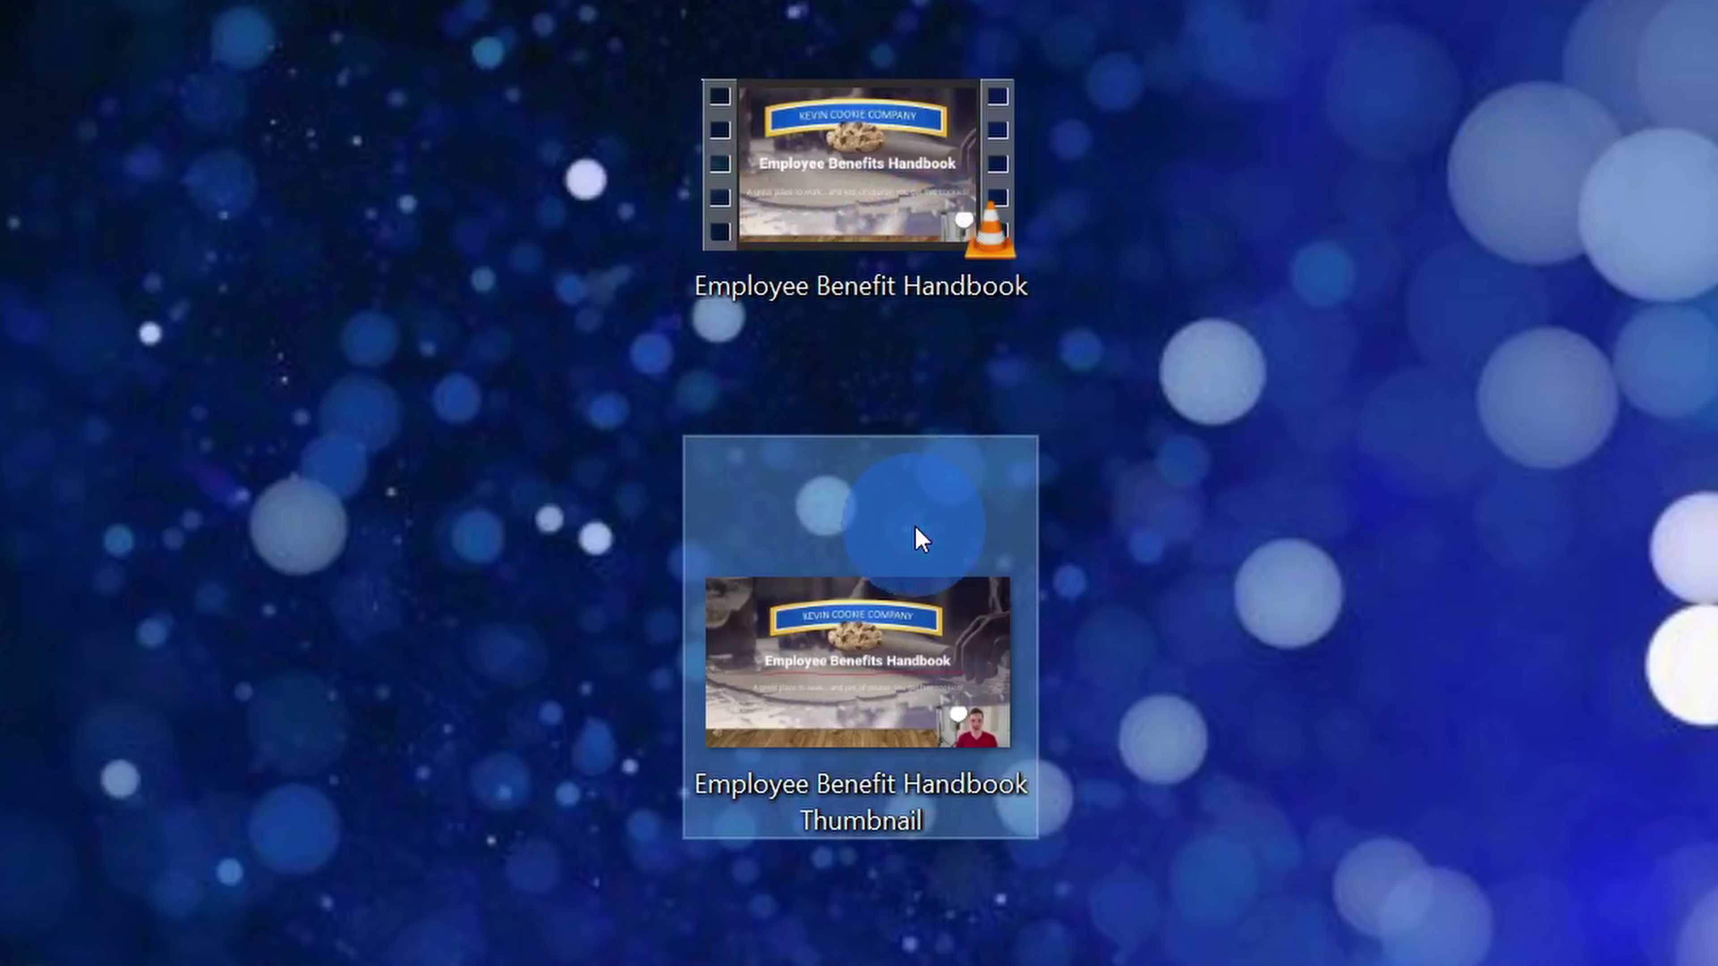
# Play the exported Employee Benefit Handbook MP4 from the Desktop and exit full screen
pyautogui.moveTo(724, 808)
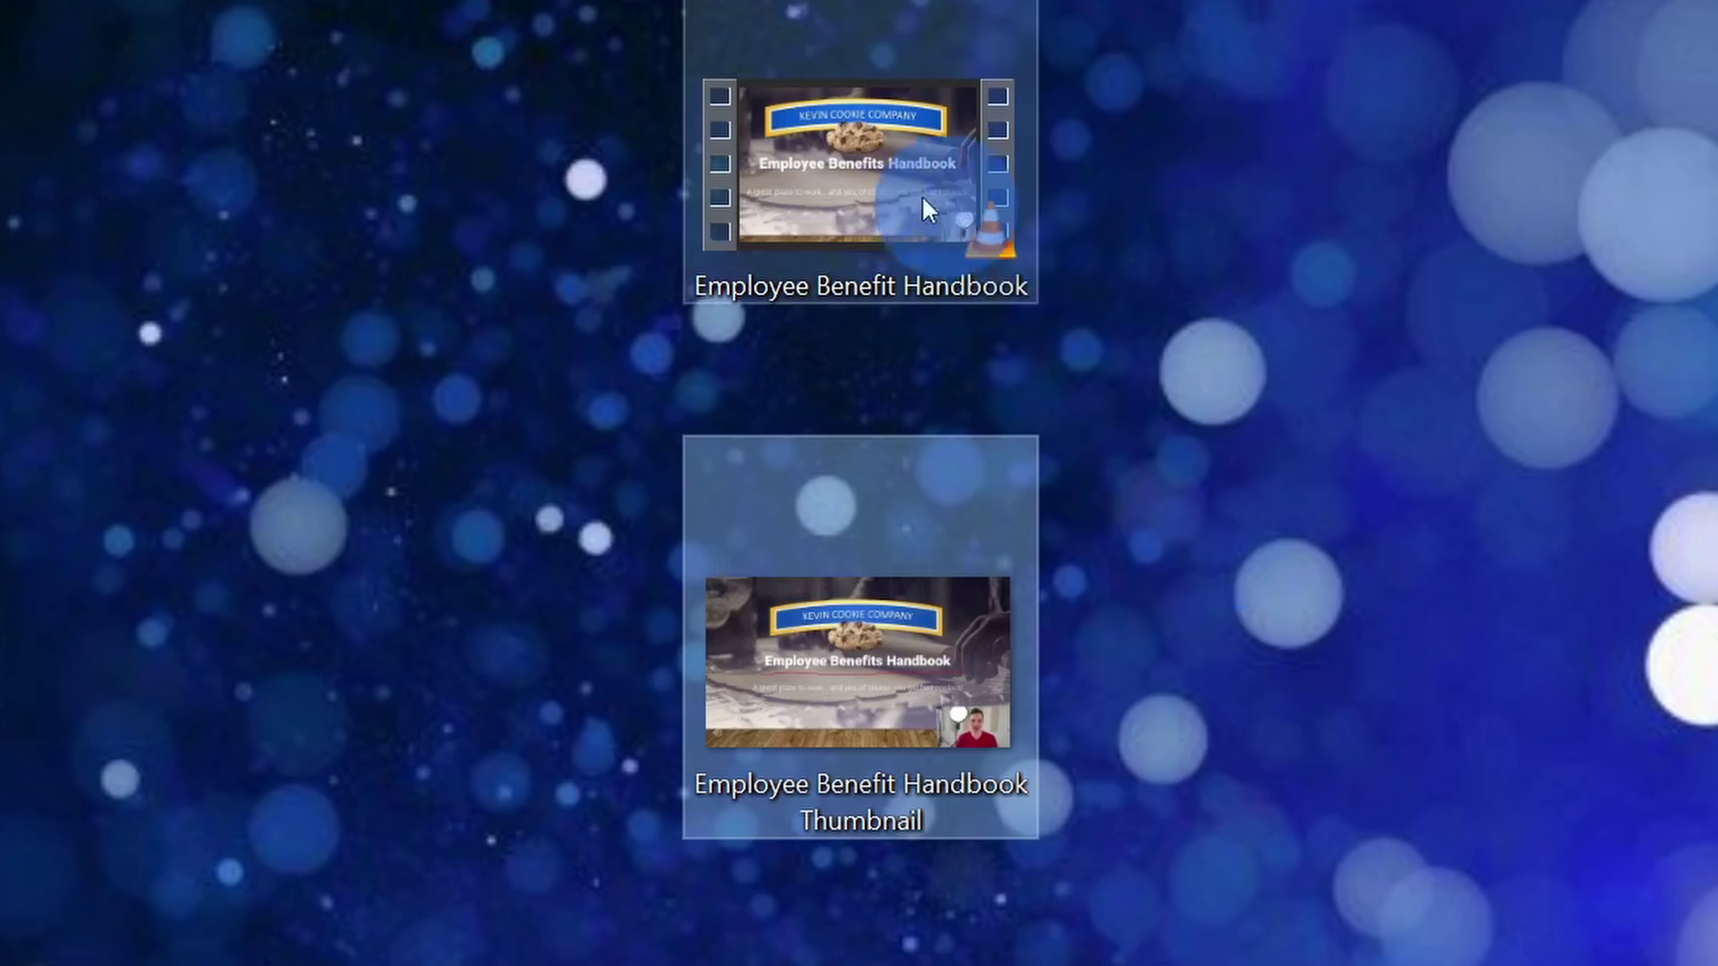
pyautogui.moveTo(864, 181)
pyautogui.doubleClick(866, 183)
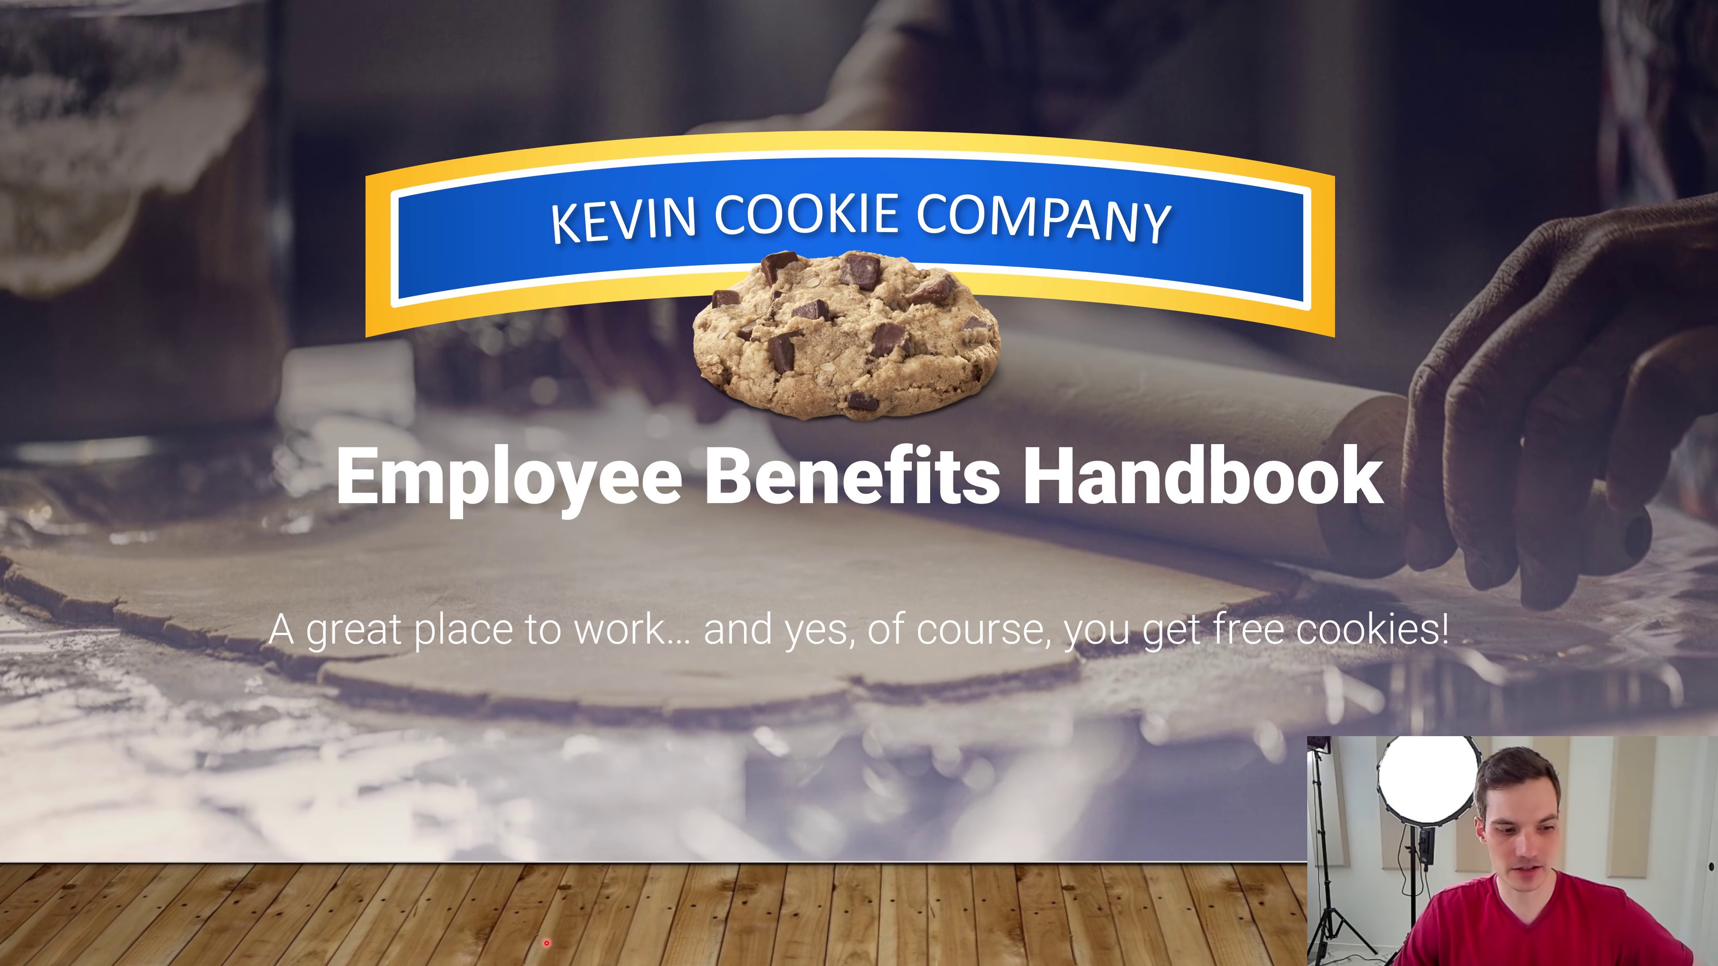
pyautogui.press('Escape')
pyautogui.press('space')
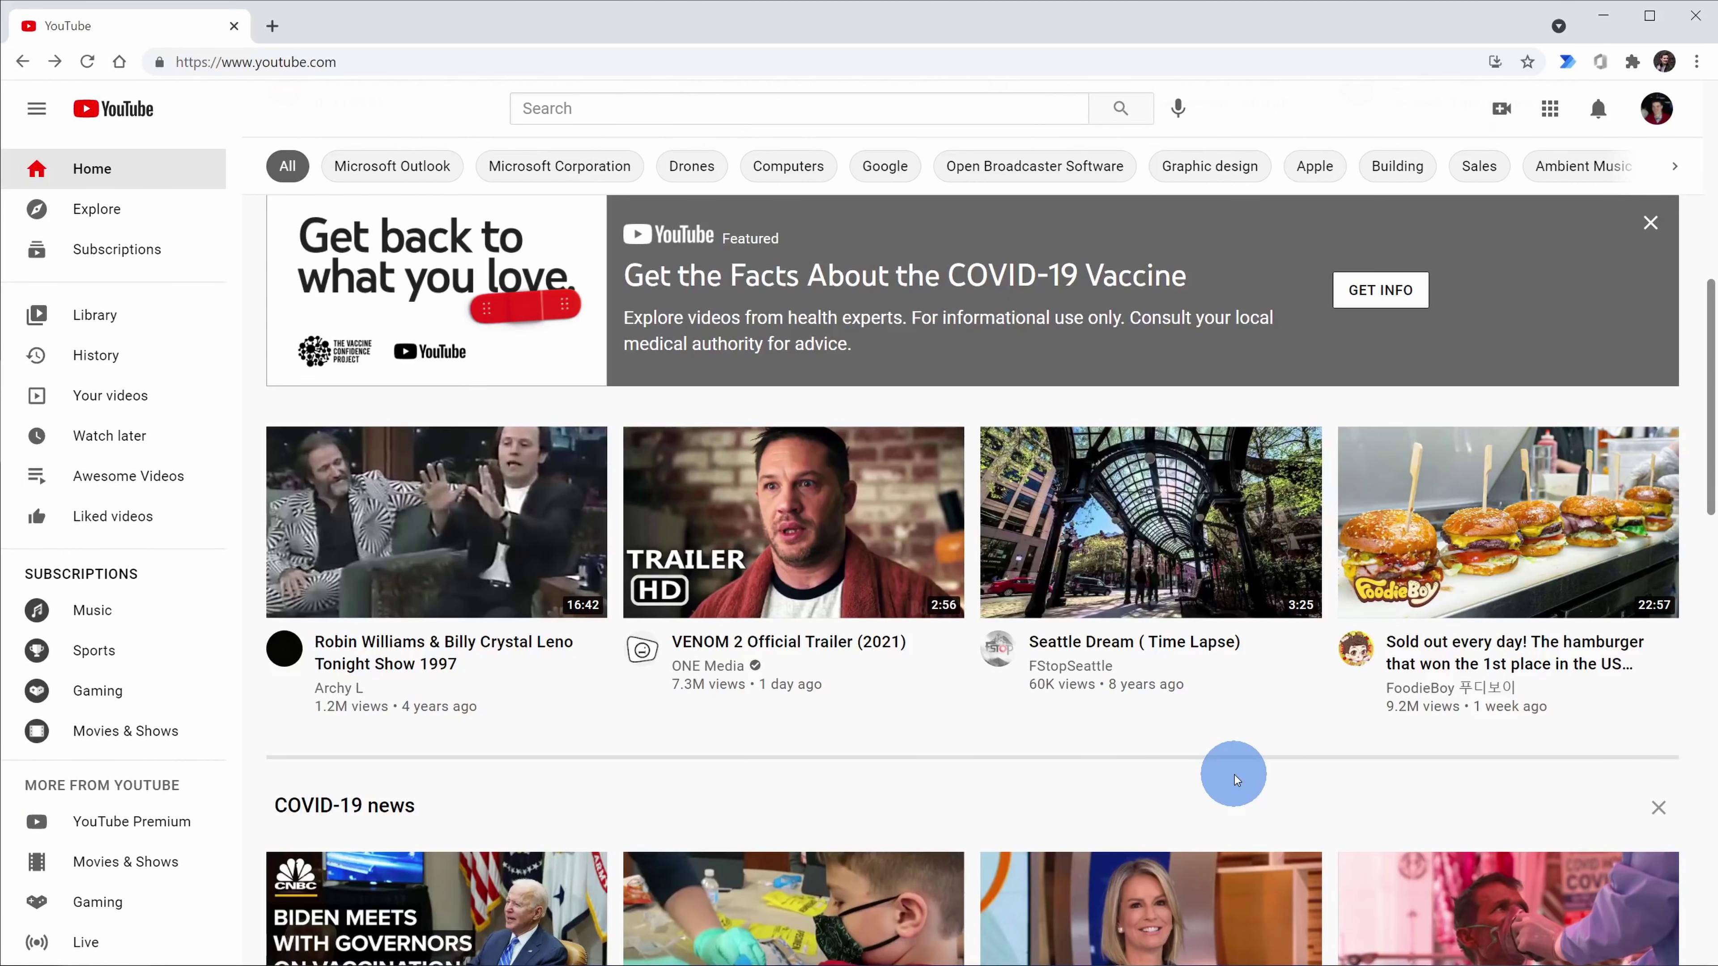
# Choose Upload video from YouTube's Create menu
pyautogui.moveTo(1187, 713)
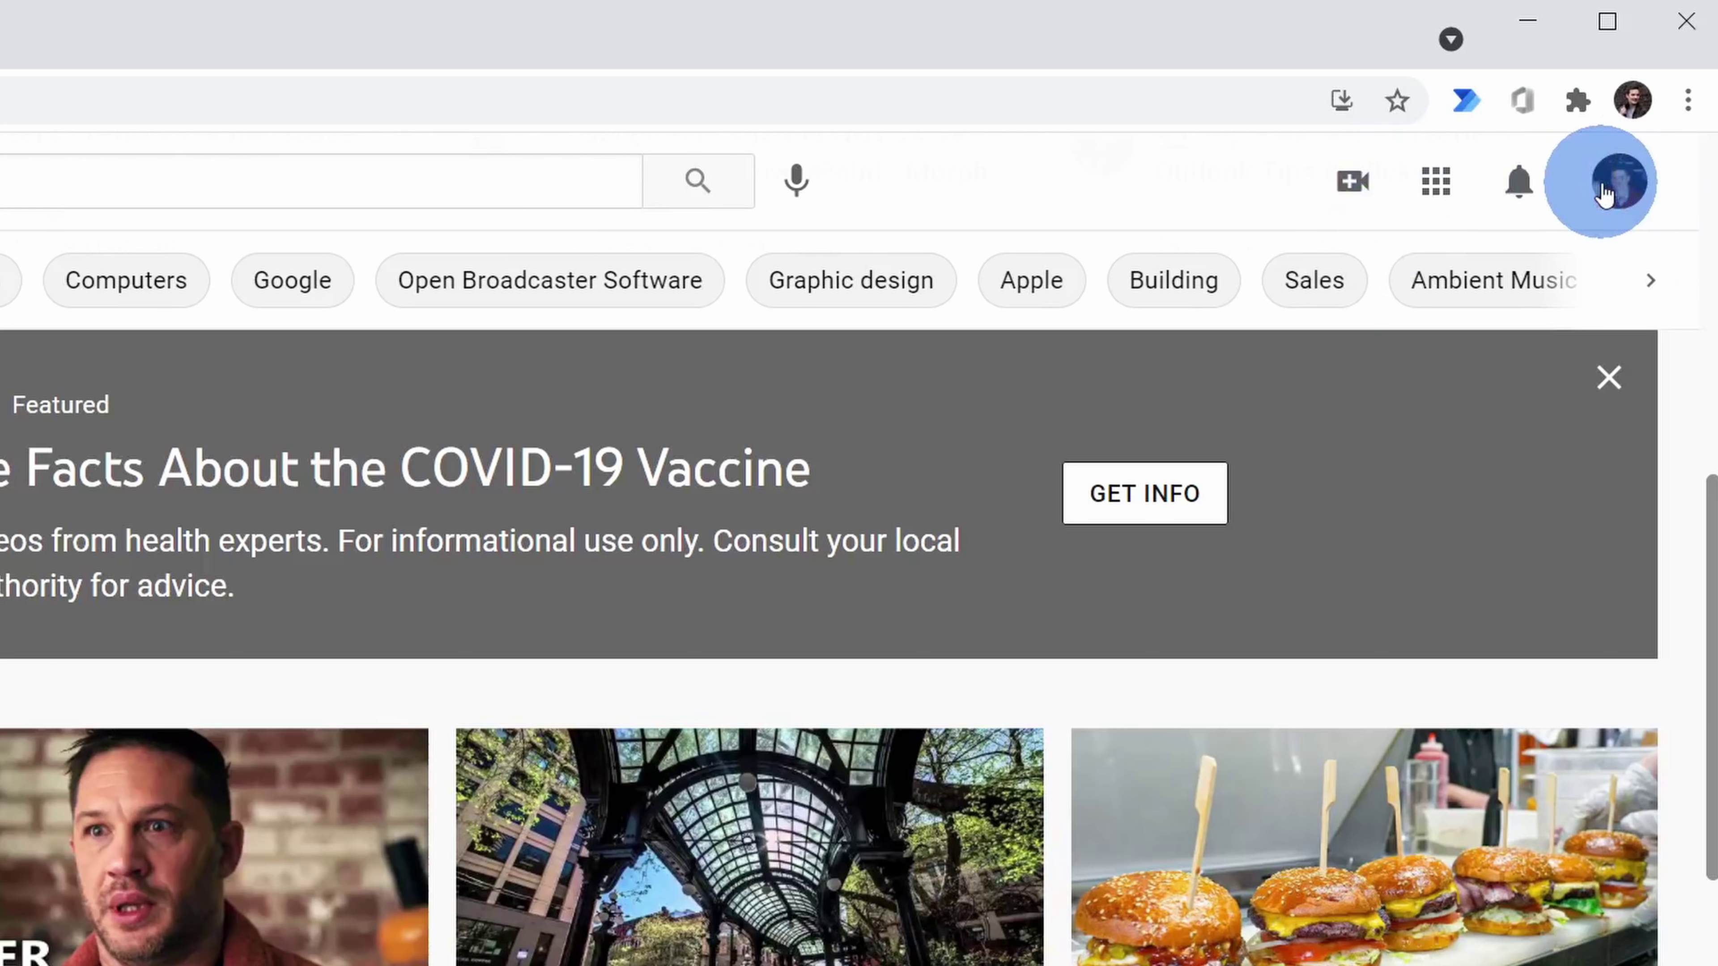
pyautogui.click(1352, 195)
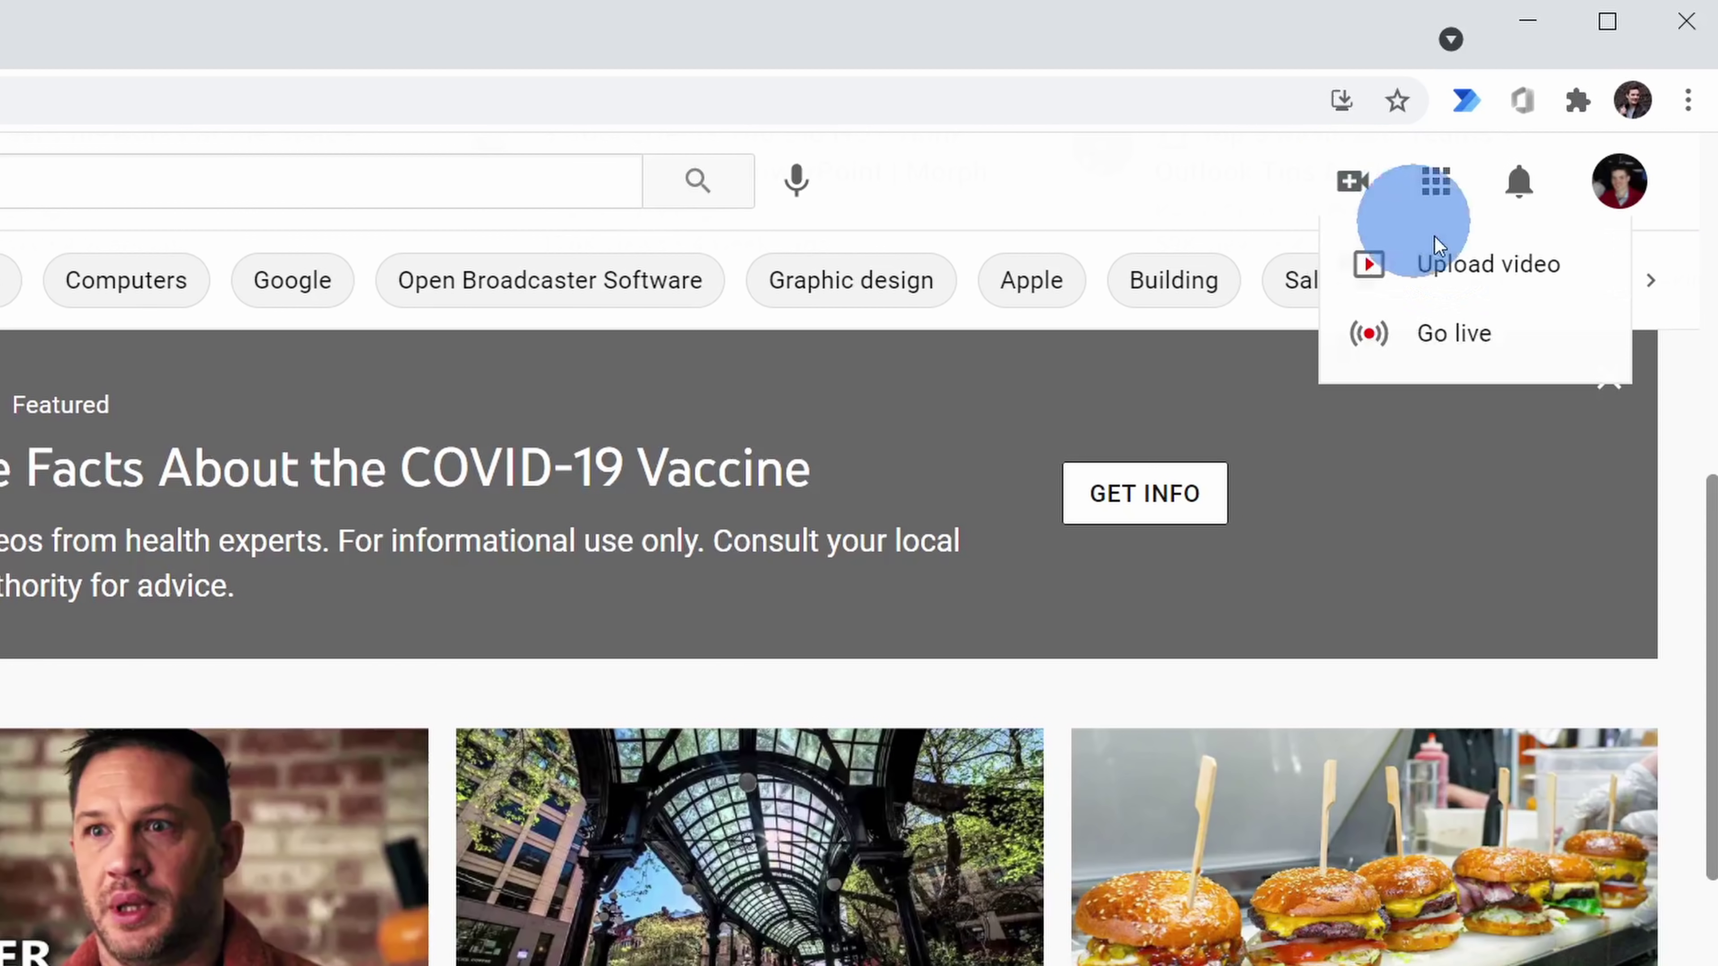
pyautogui.click(1473, 288)
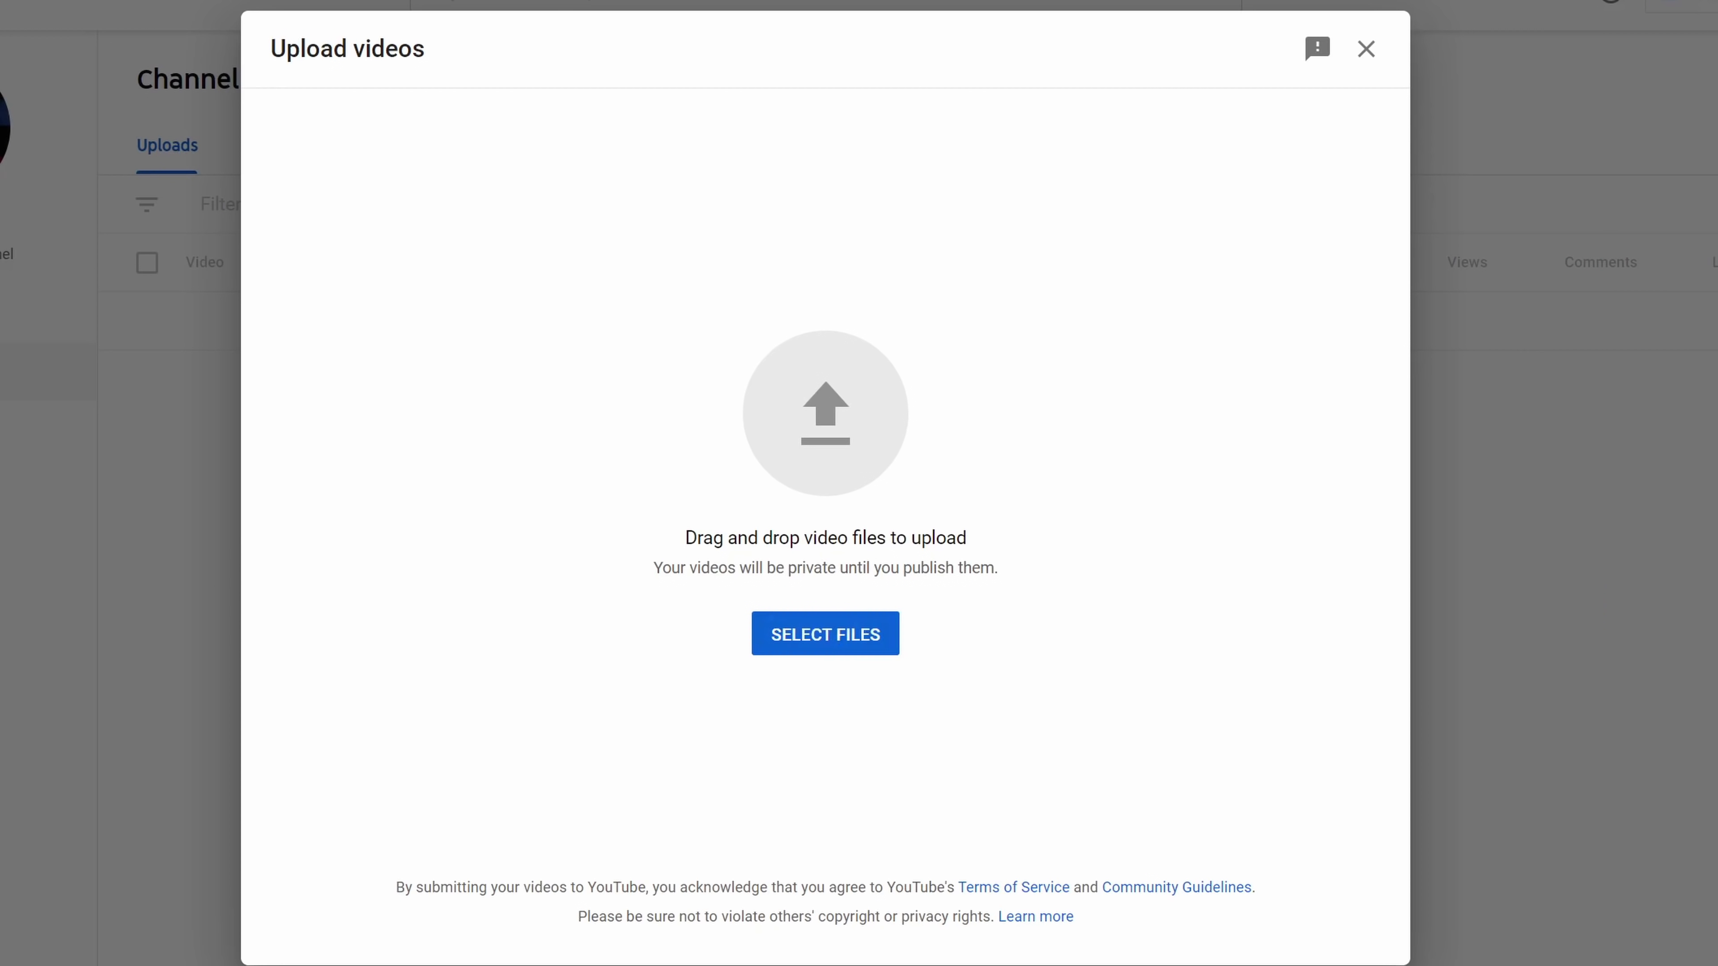
# Add Employee Benefit Handbook.mp4 to the upload and set the Thumbnail PNG as its custom thumbnail
pyautogui.moveTo(0, 359); pyautogui.dragTo(1020, 315)
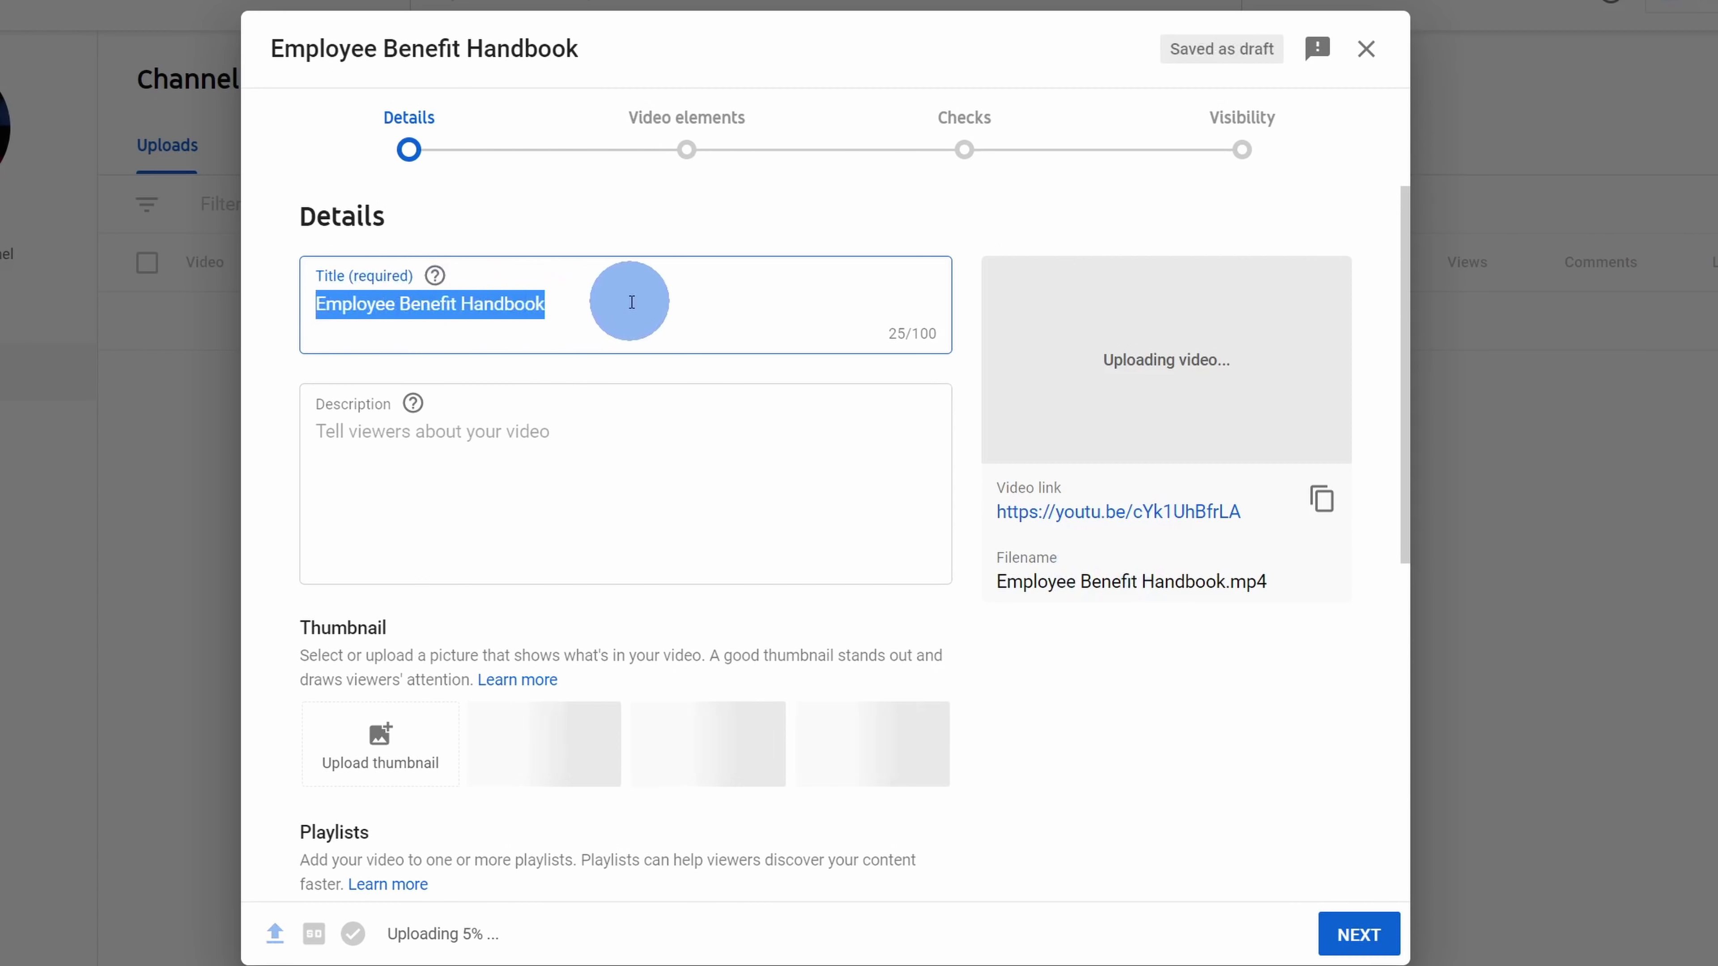
pyautogui.scroll(-2, 660, 449)
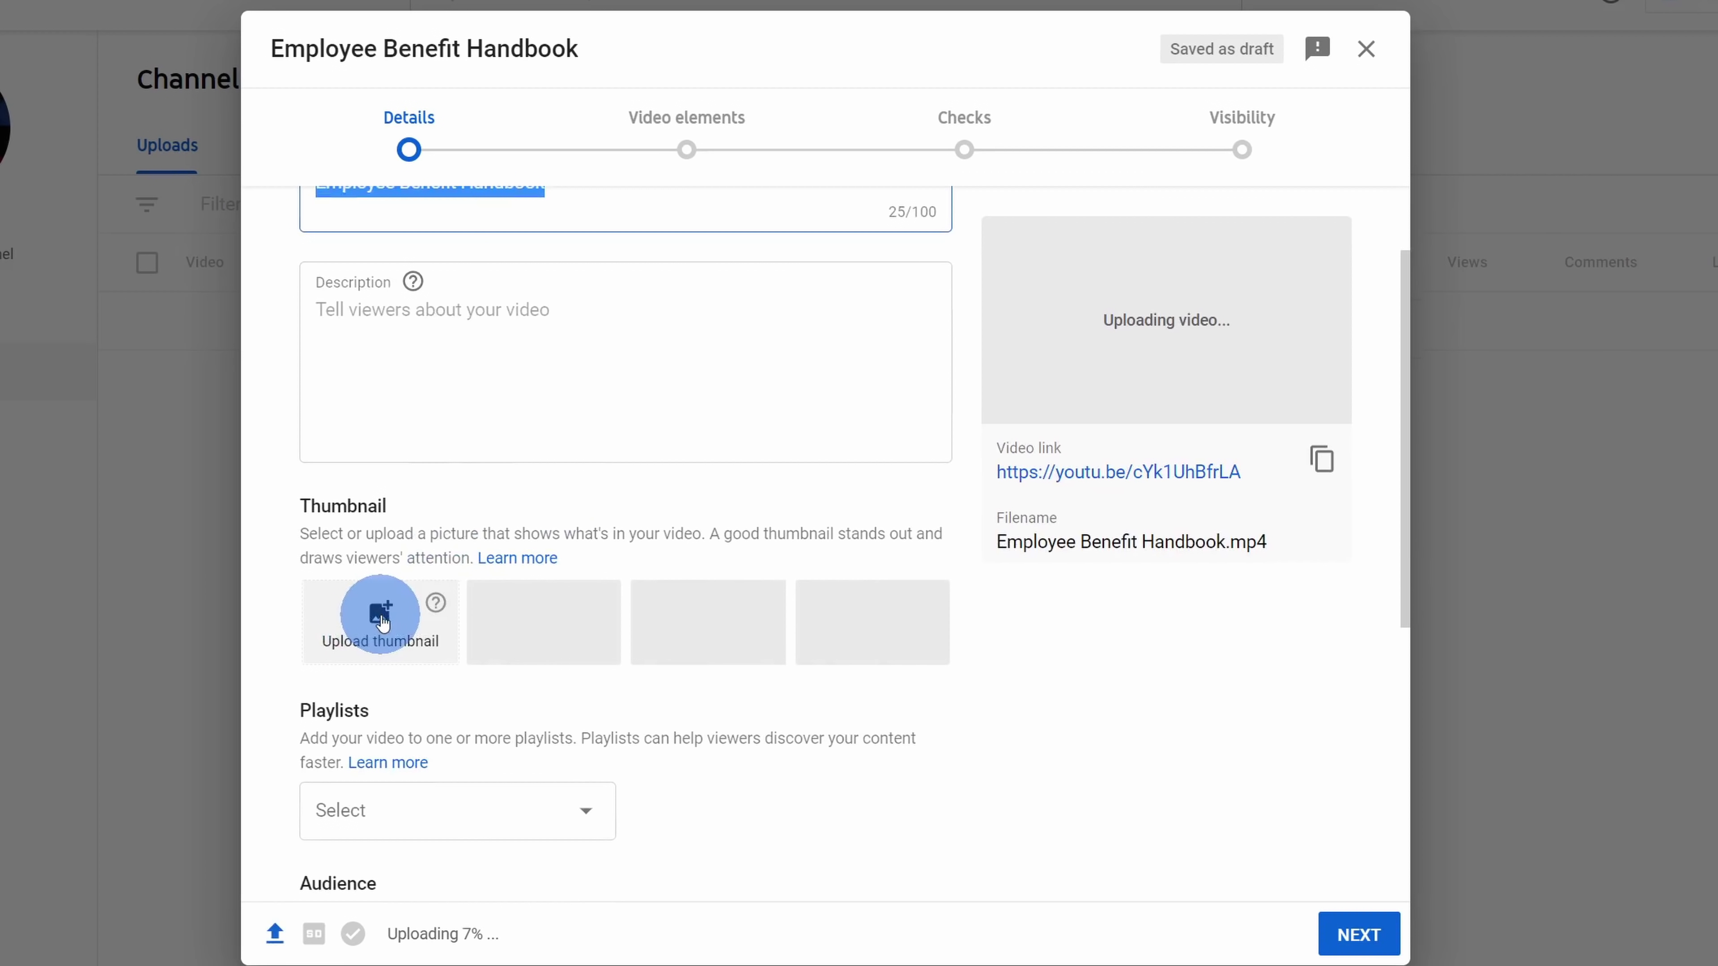
pyautogui.click(383, 623)
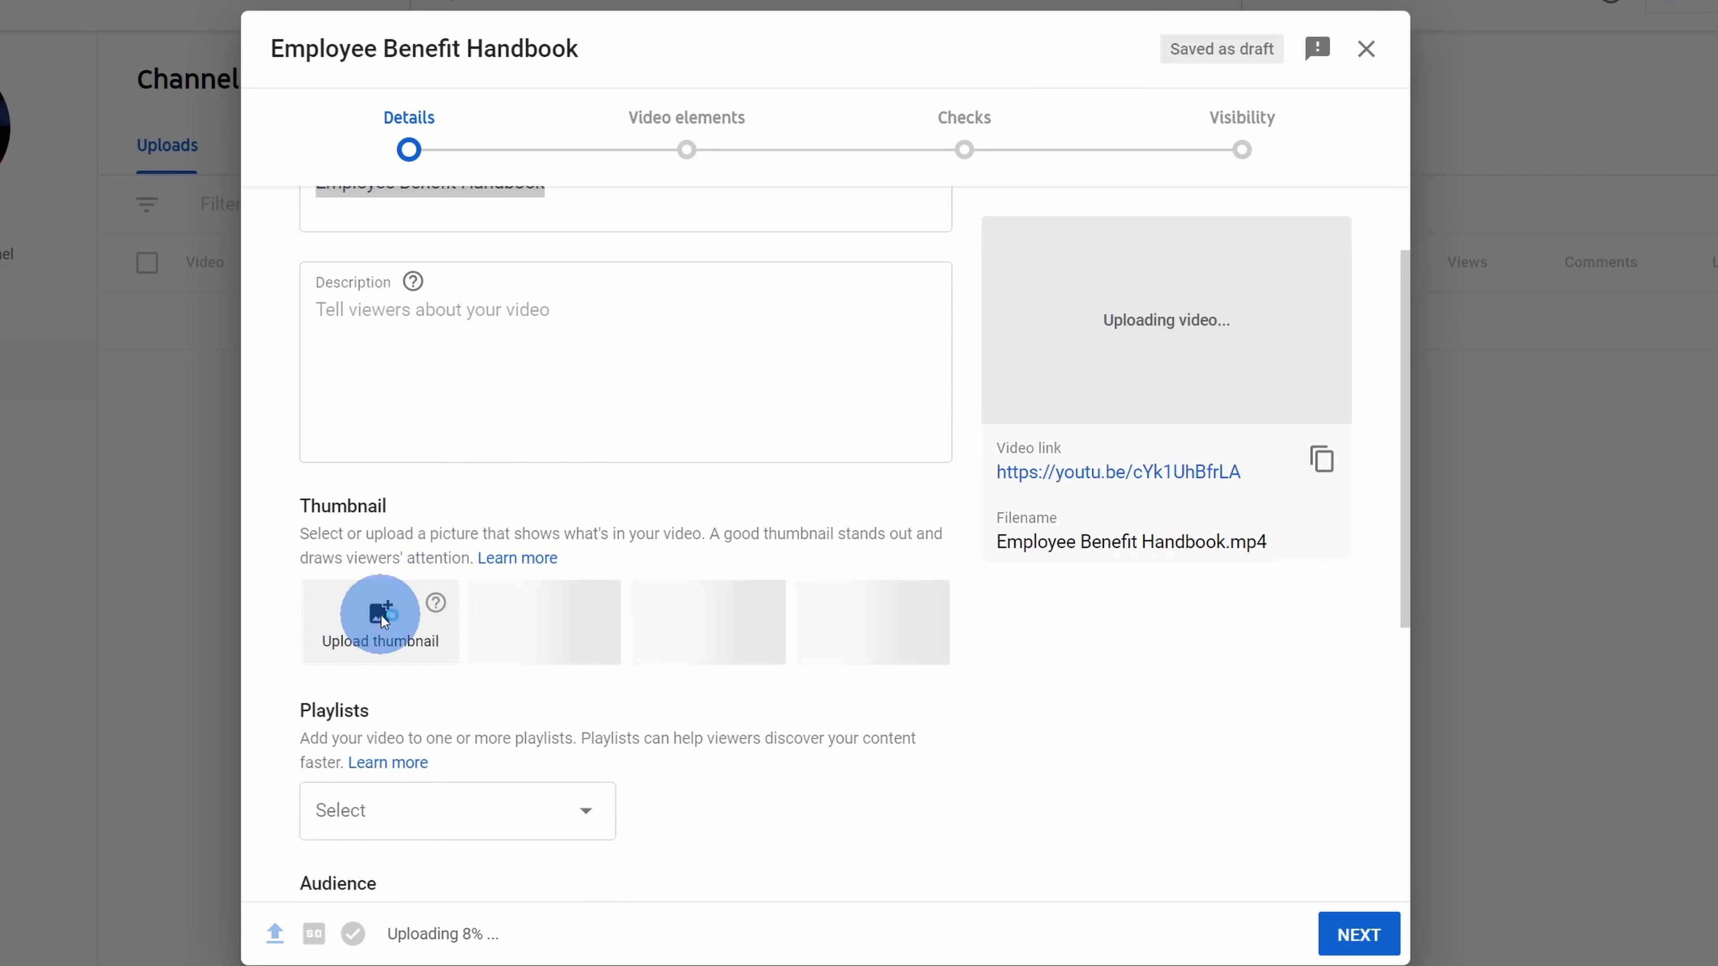
pyautogui.click(981, 271)
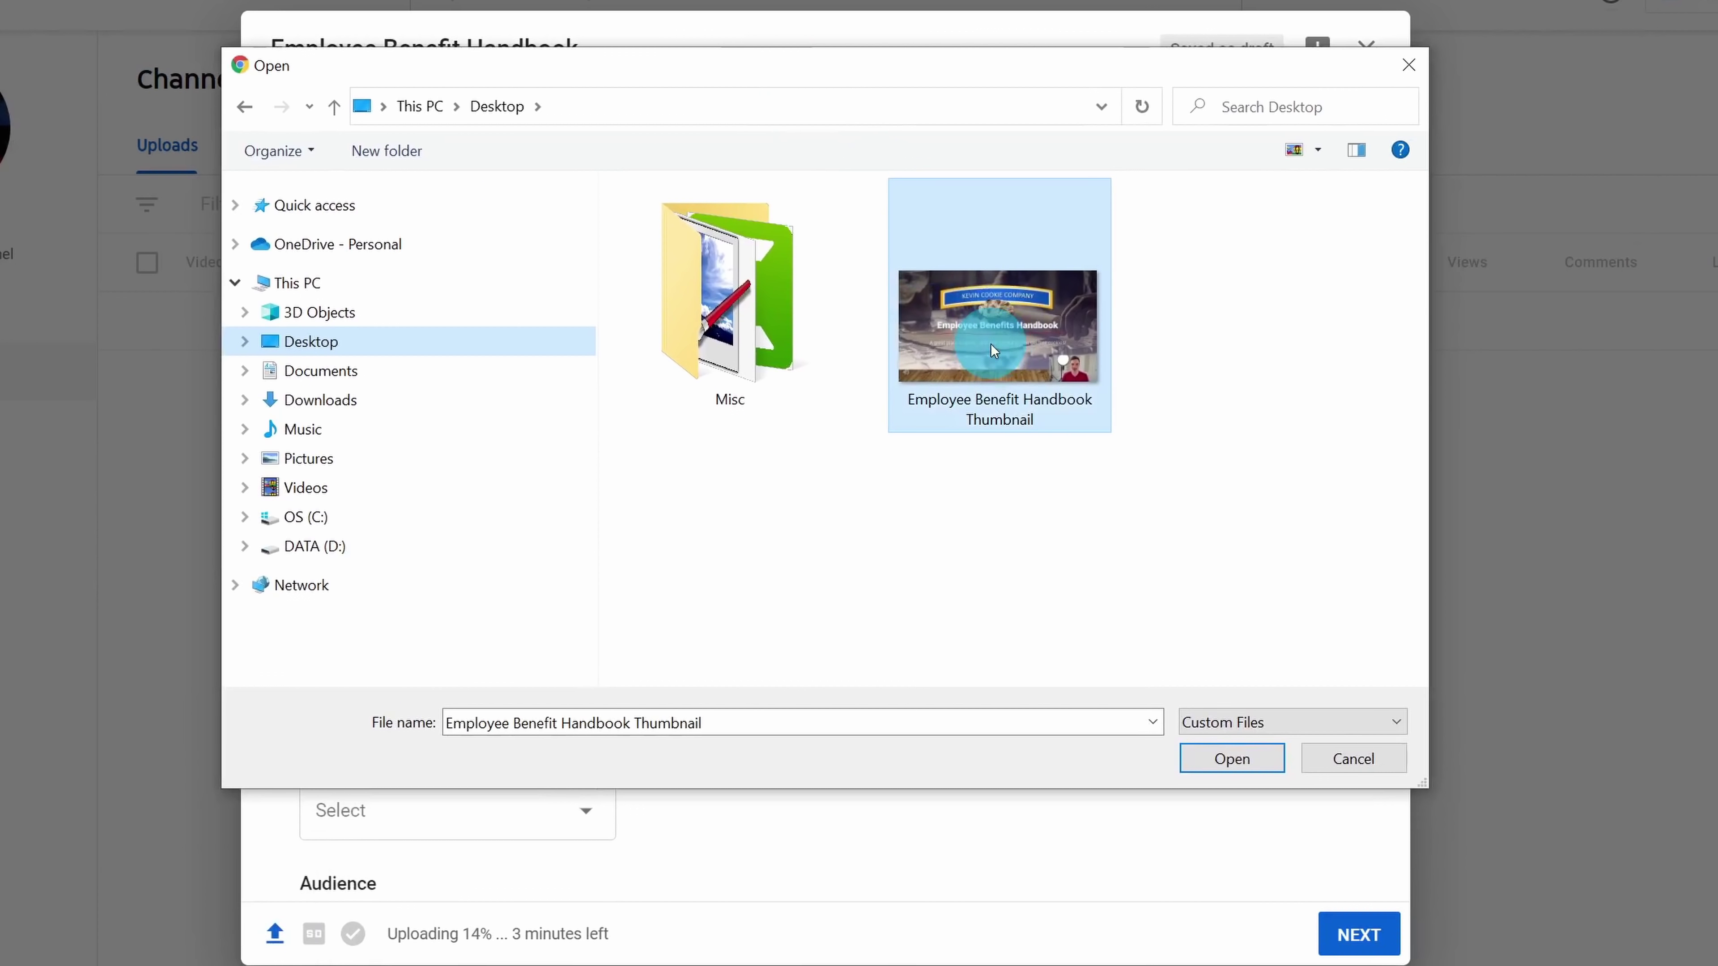
pyautogui.click(1222, 762)
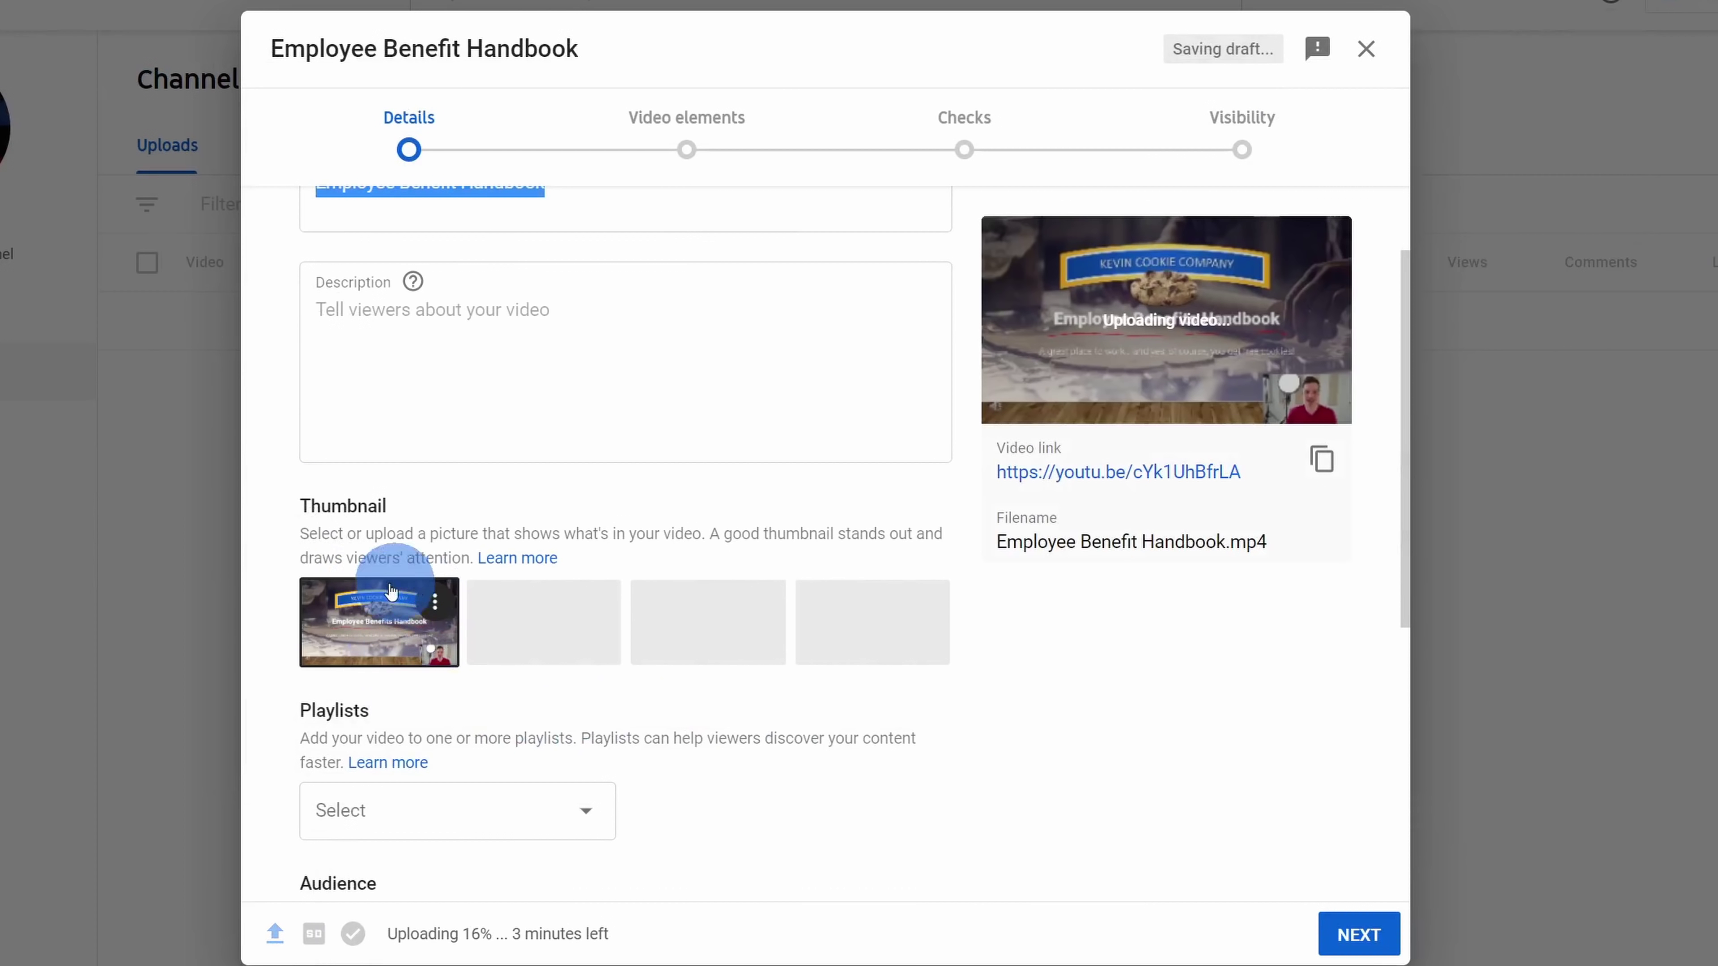
pyautogui.click(379, 628)
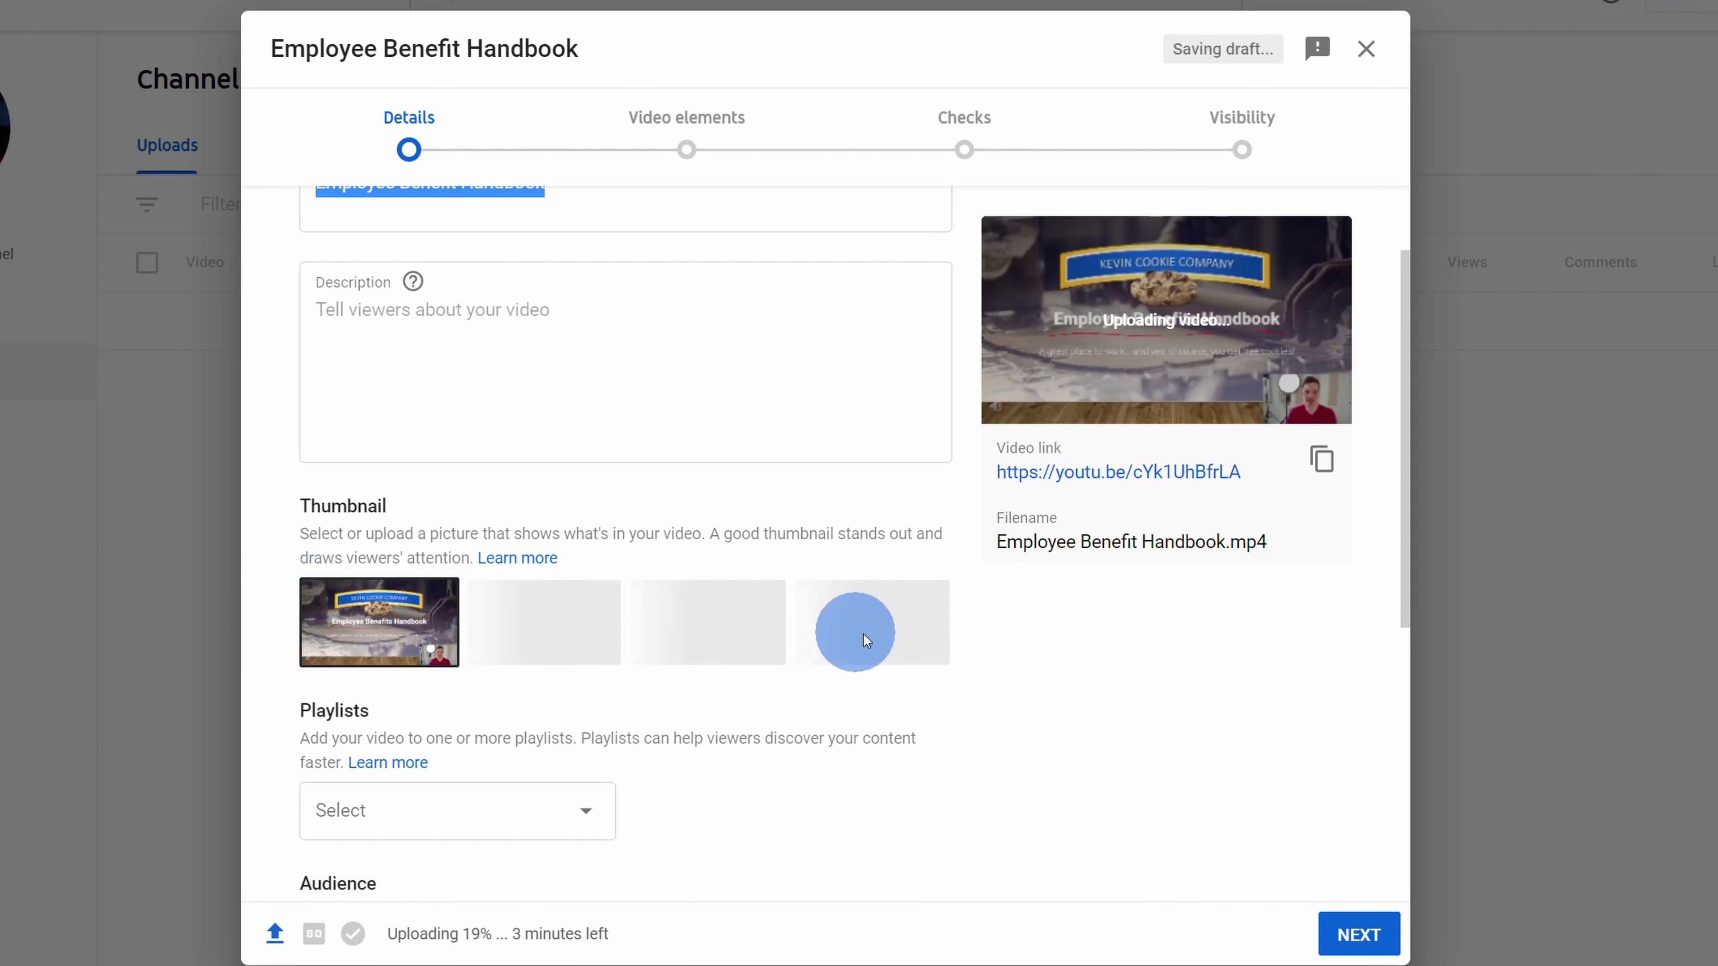
# Review the remaining details and advance to Video elements
pyautogui.scroll(-6, 984, 637)
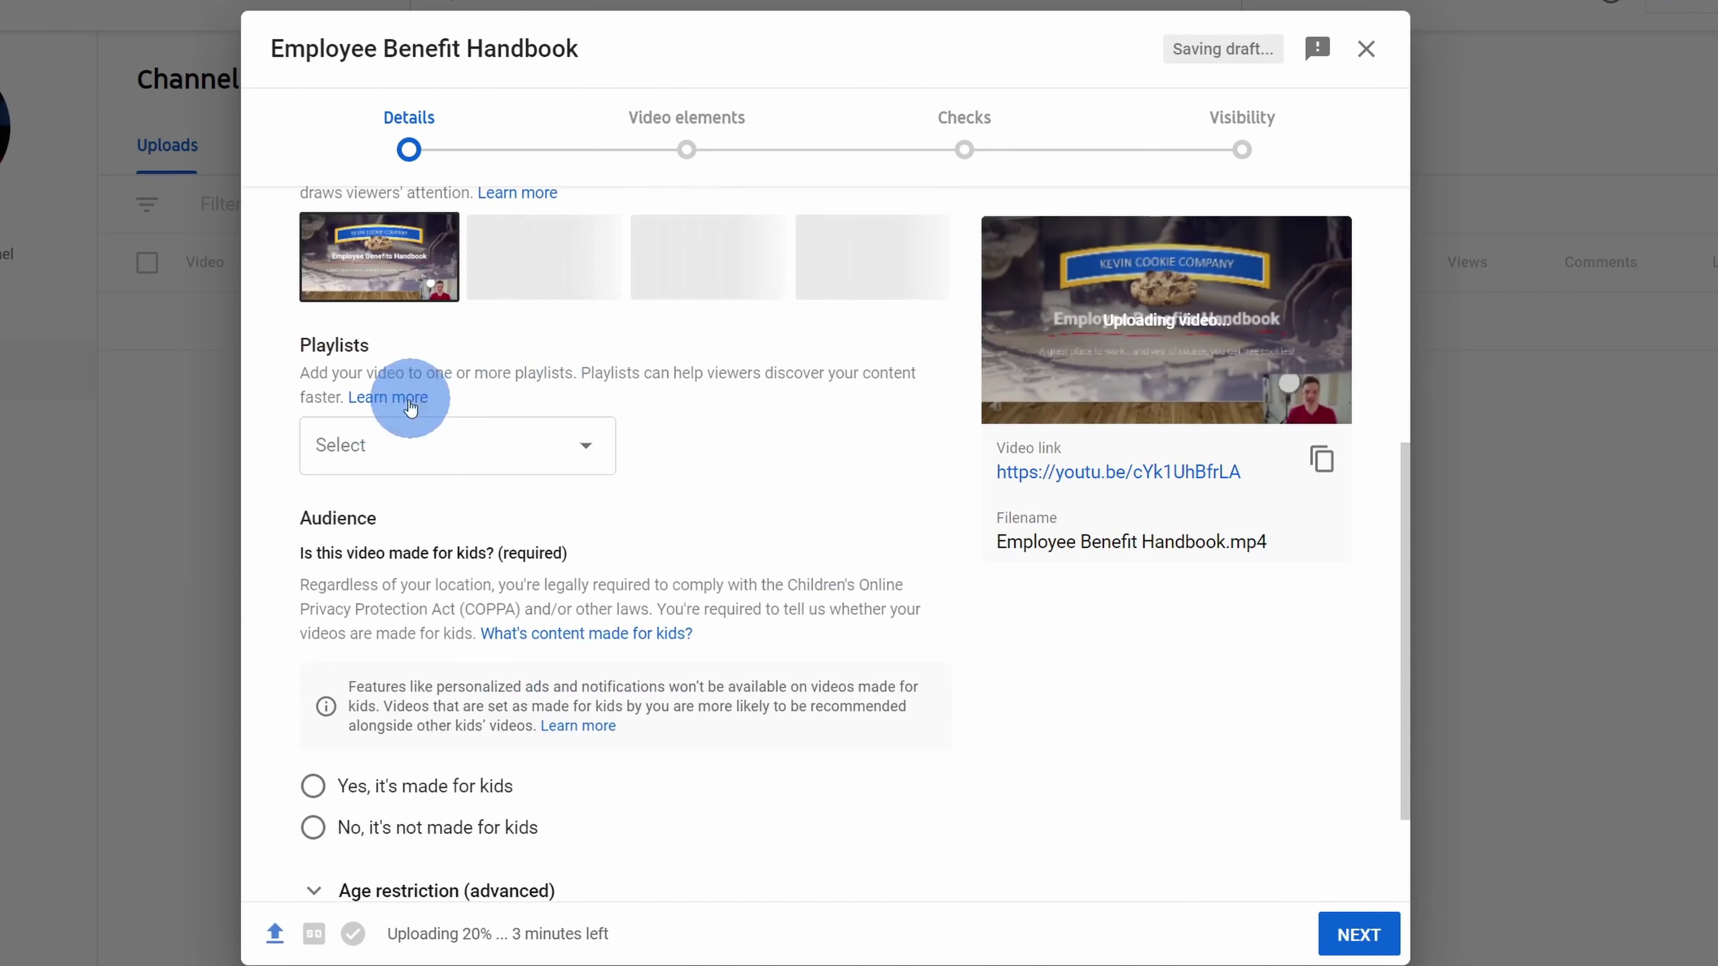
pyautogui.scroll(-1, 703, 405)
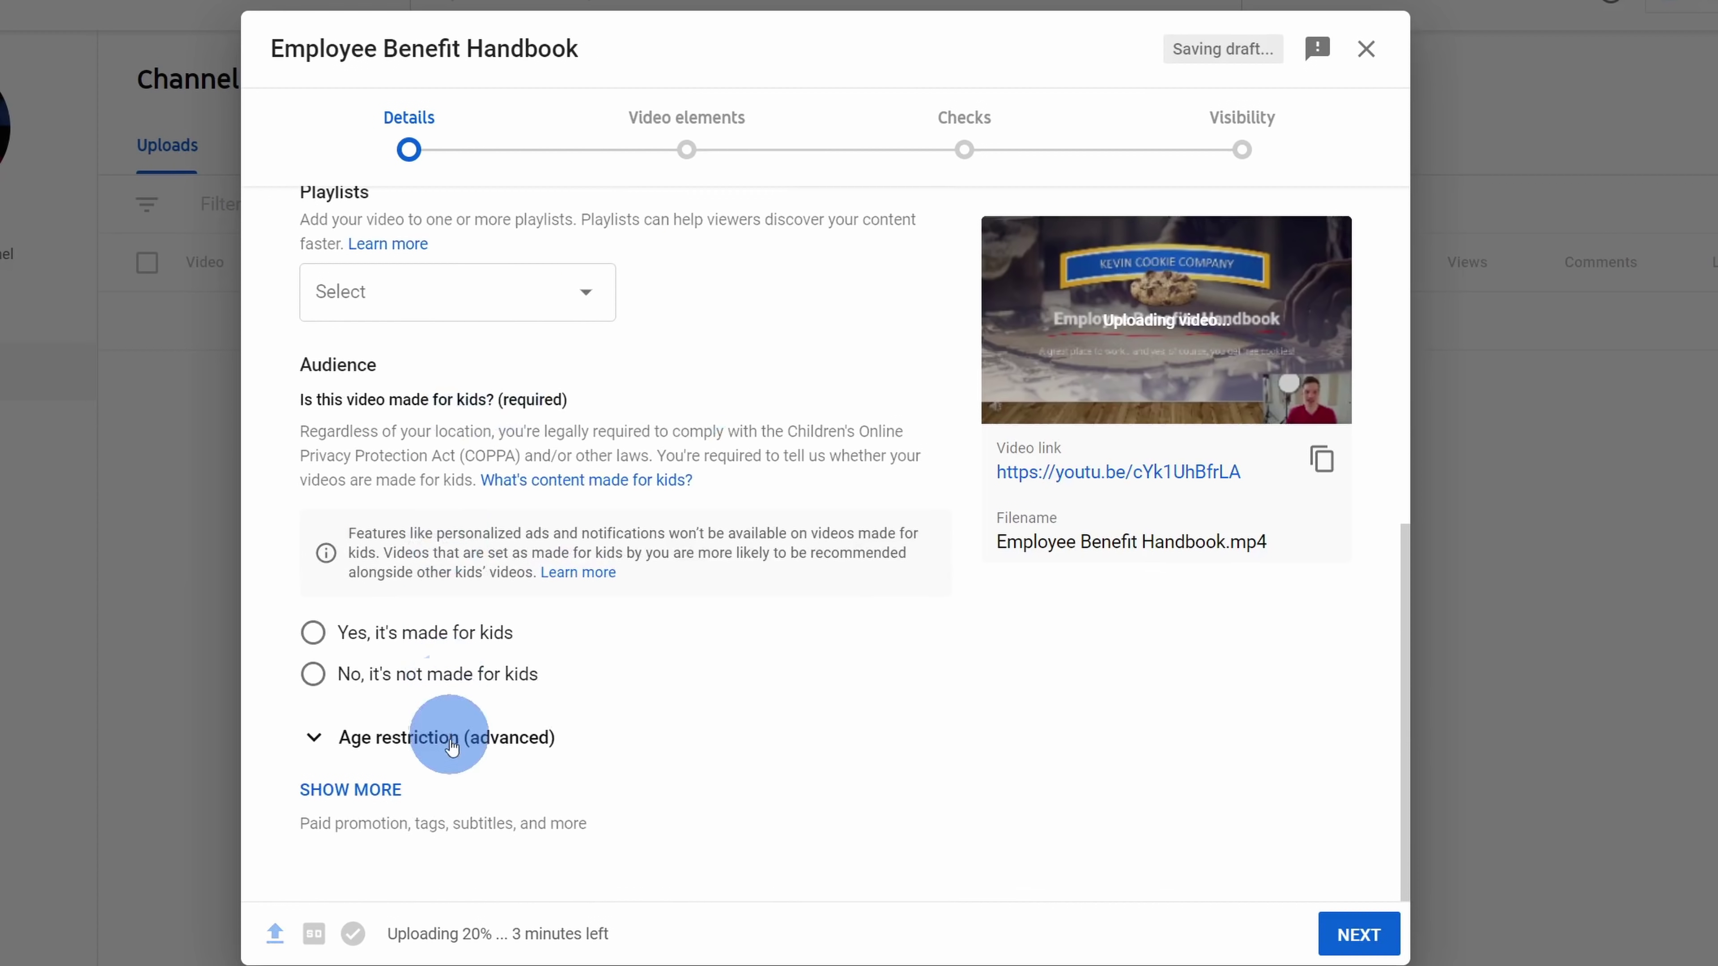
pyautogui.scroll(10, 652, 765)
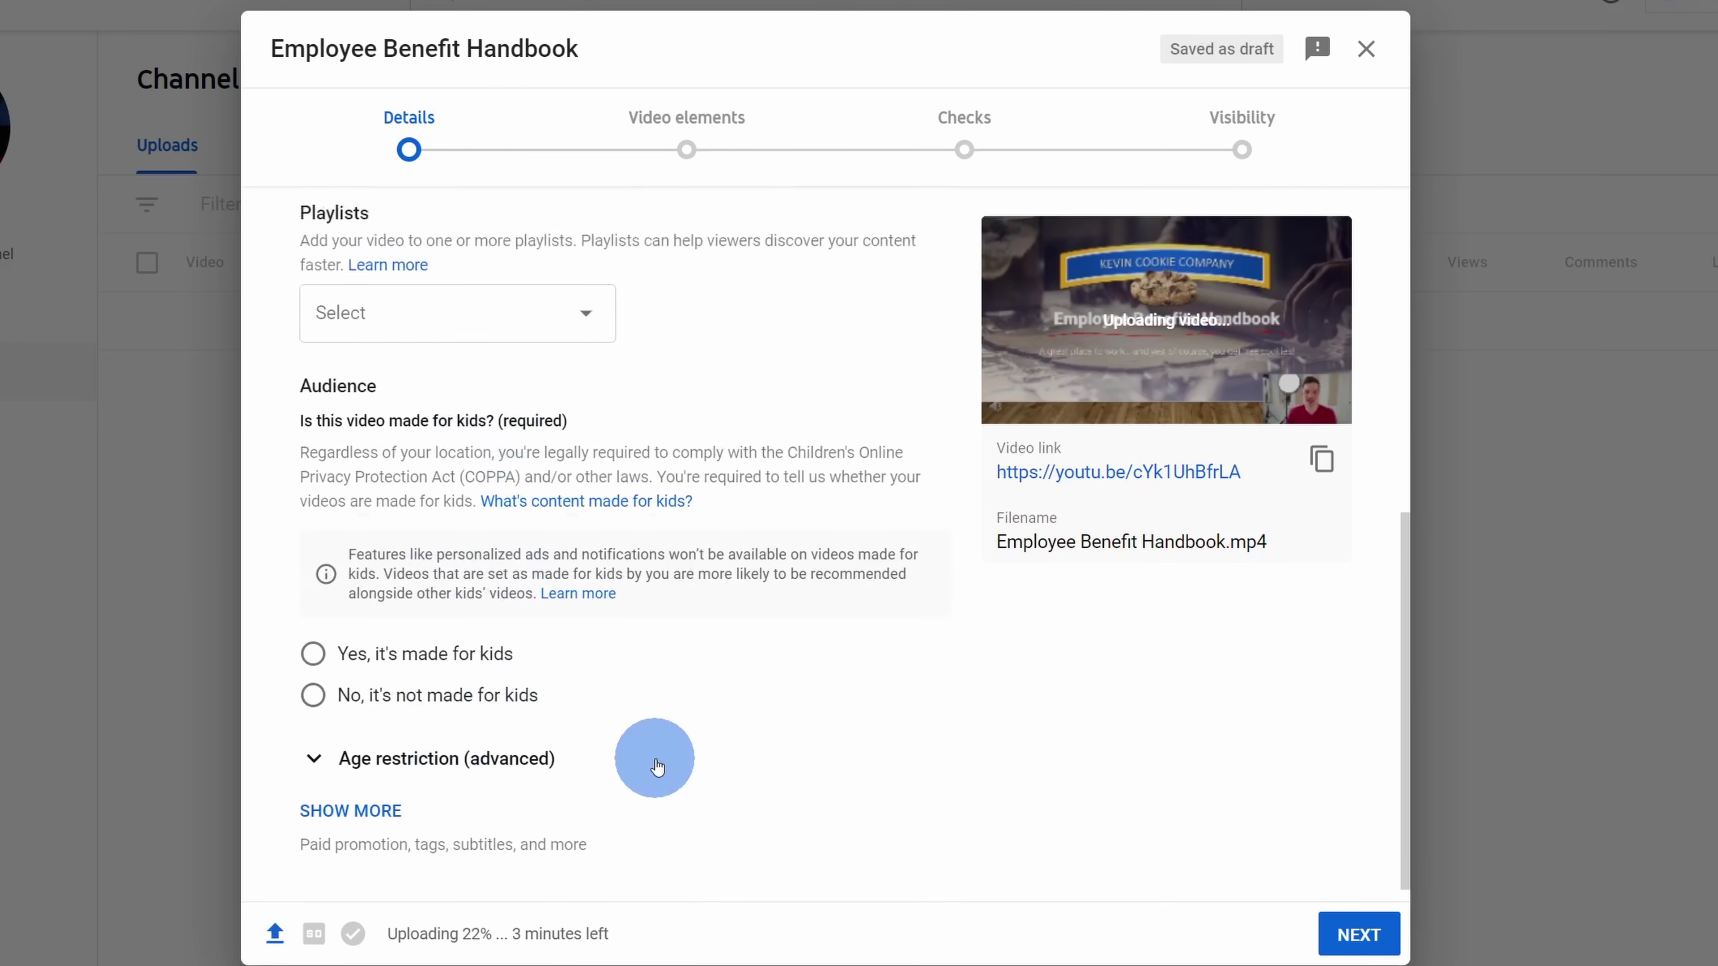
pyautogui.click(1365, 939)
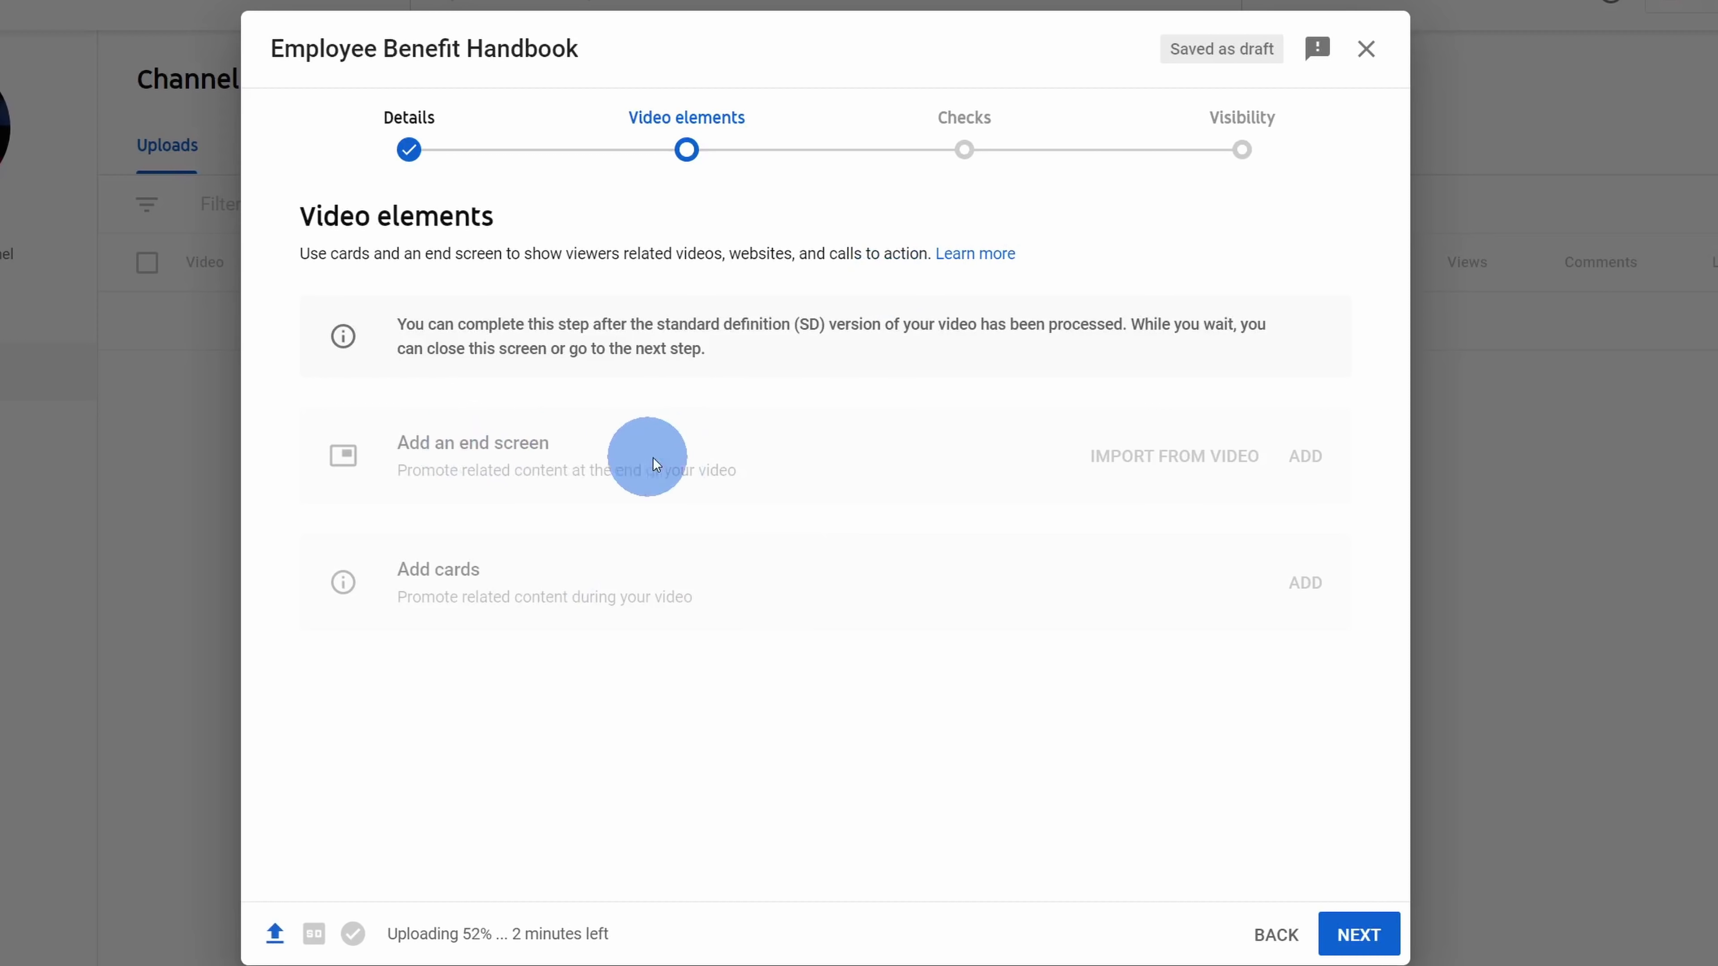
# Advance past Video elements and Checks, set visibility to Unlisted, and save
pyautogui.click(1362, 936)
pyautogui.click(1134, 359)
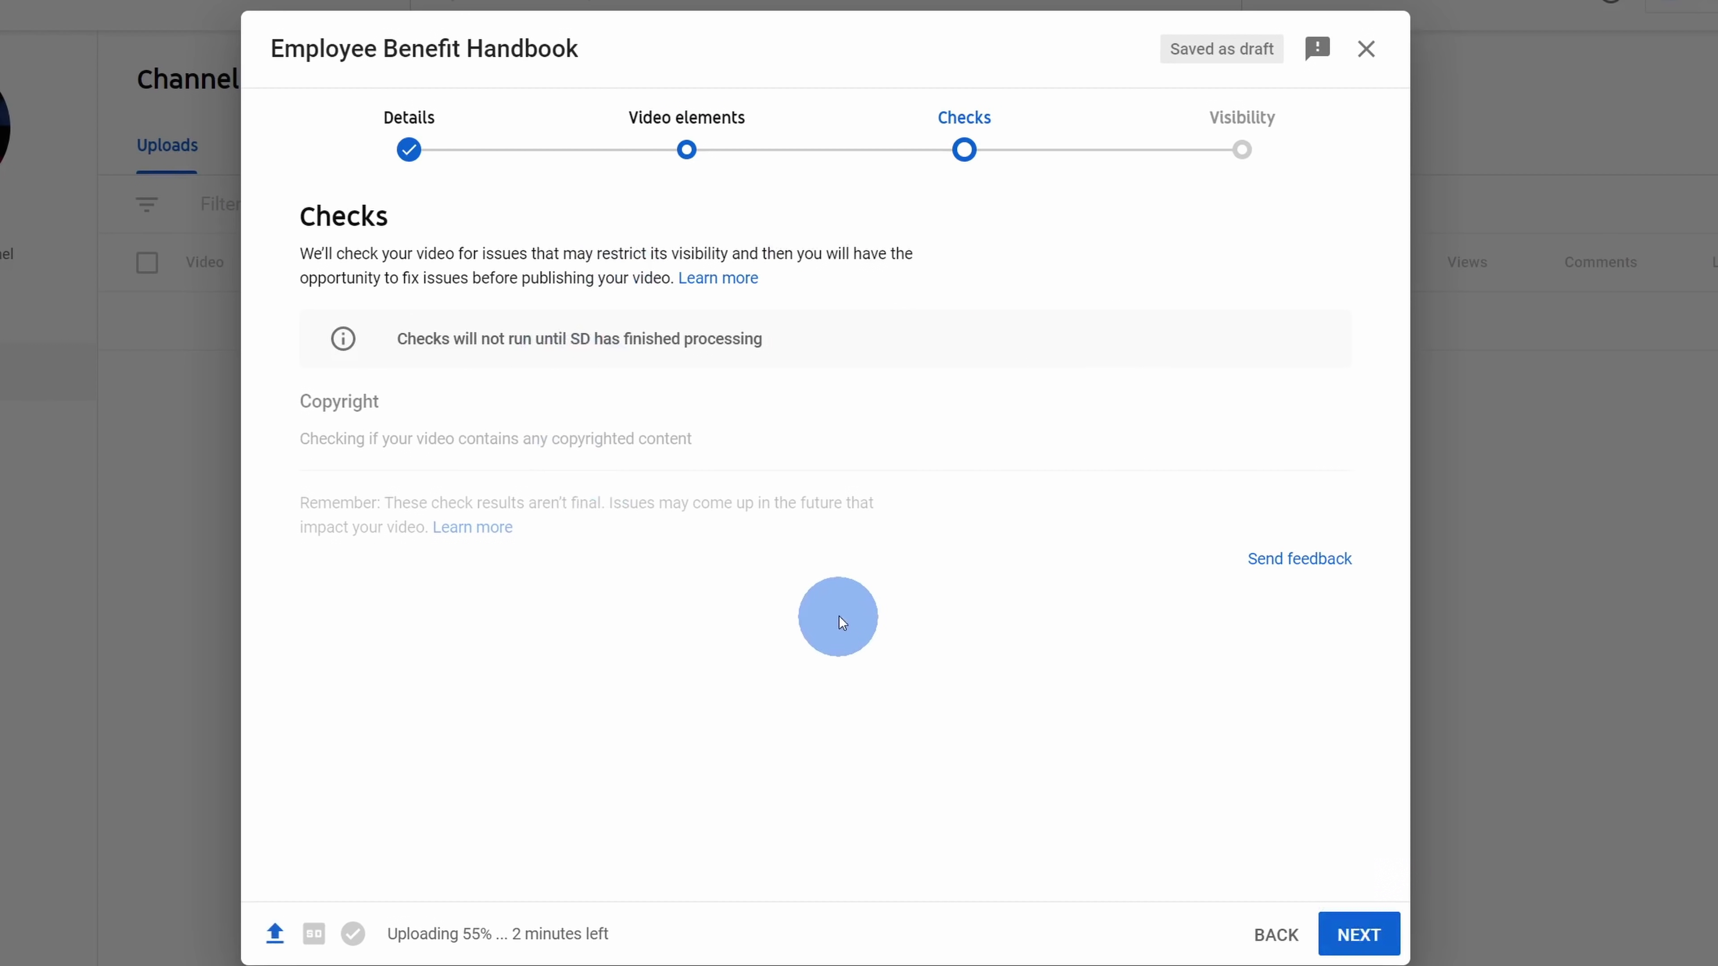
pyautogui.click(1361, 936)
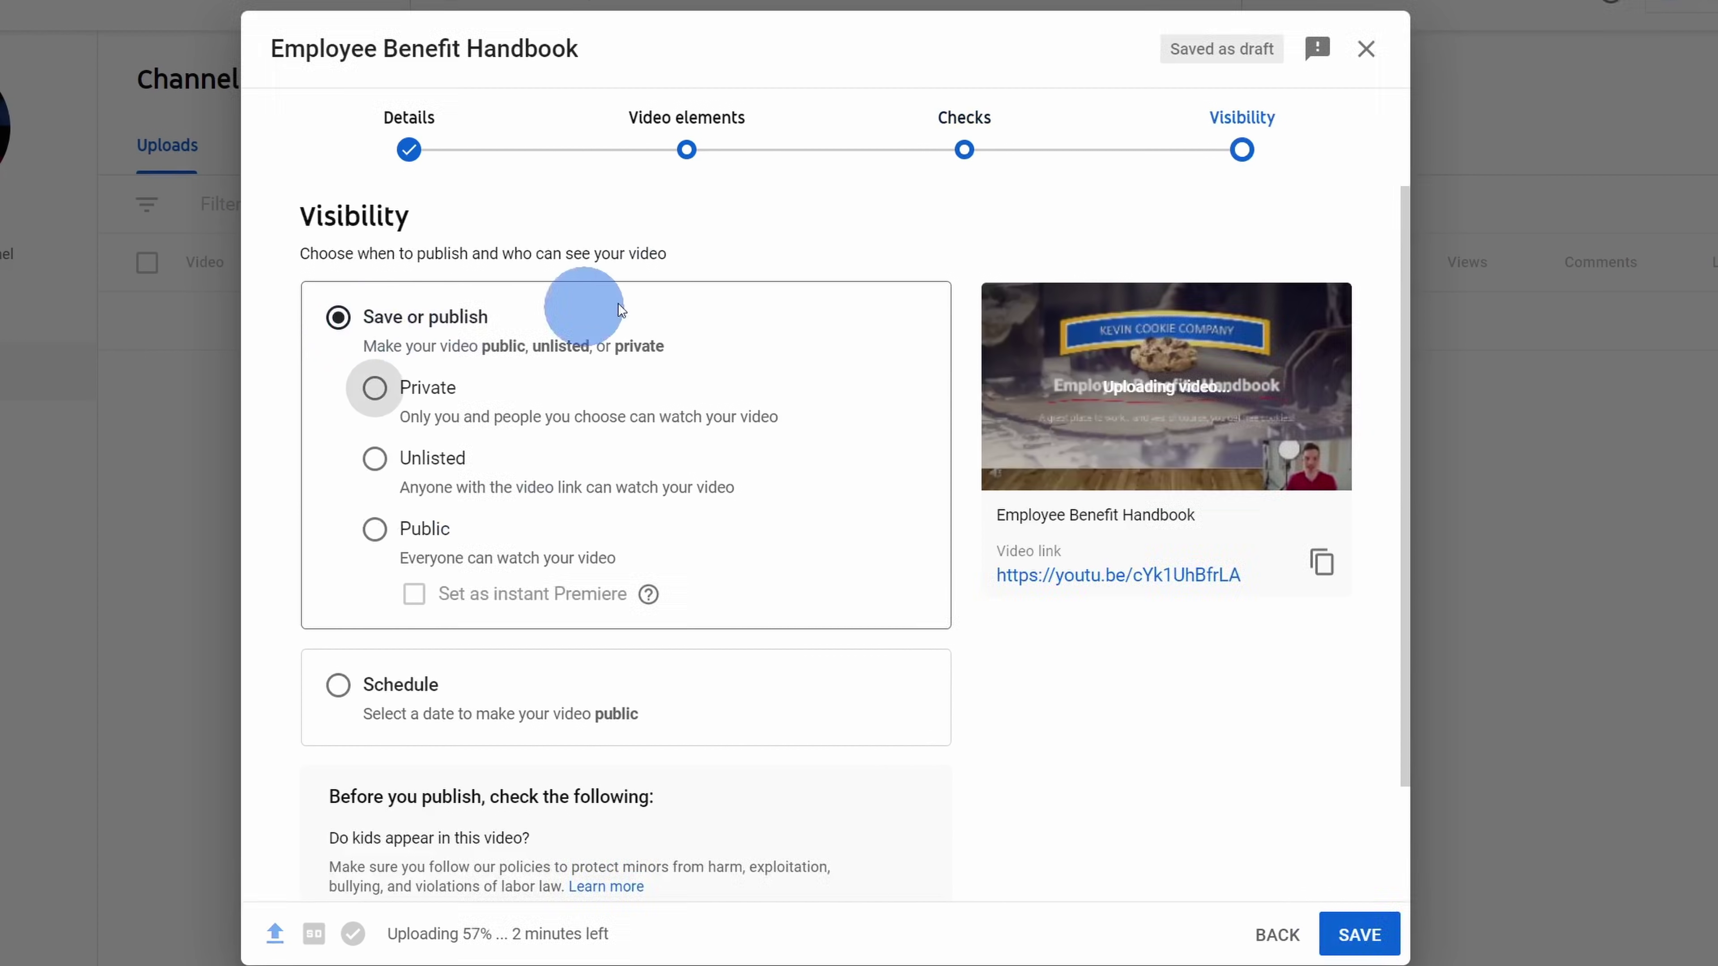
pyautogui.scroll(-2, 817, 622)
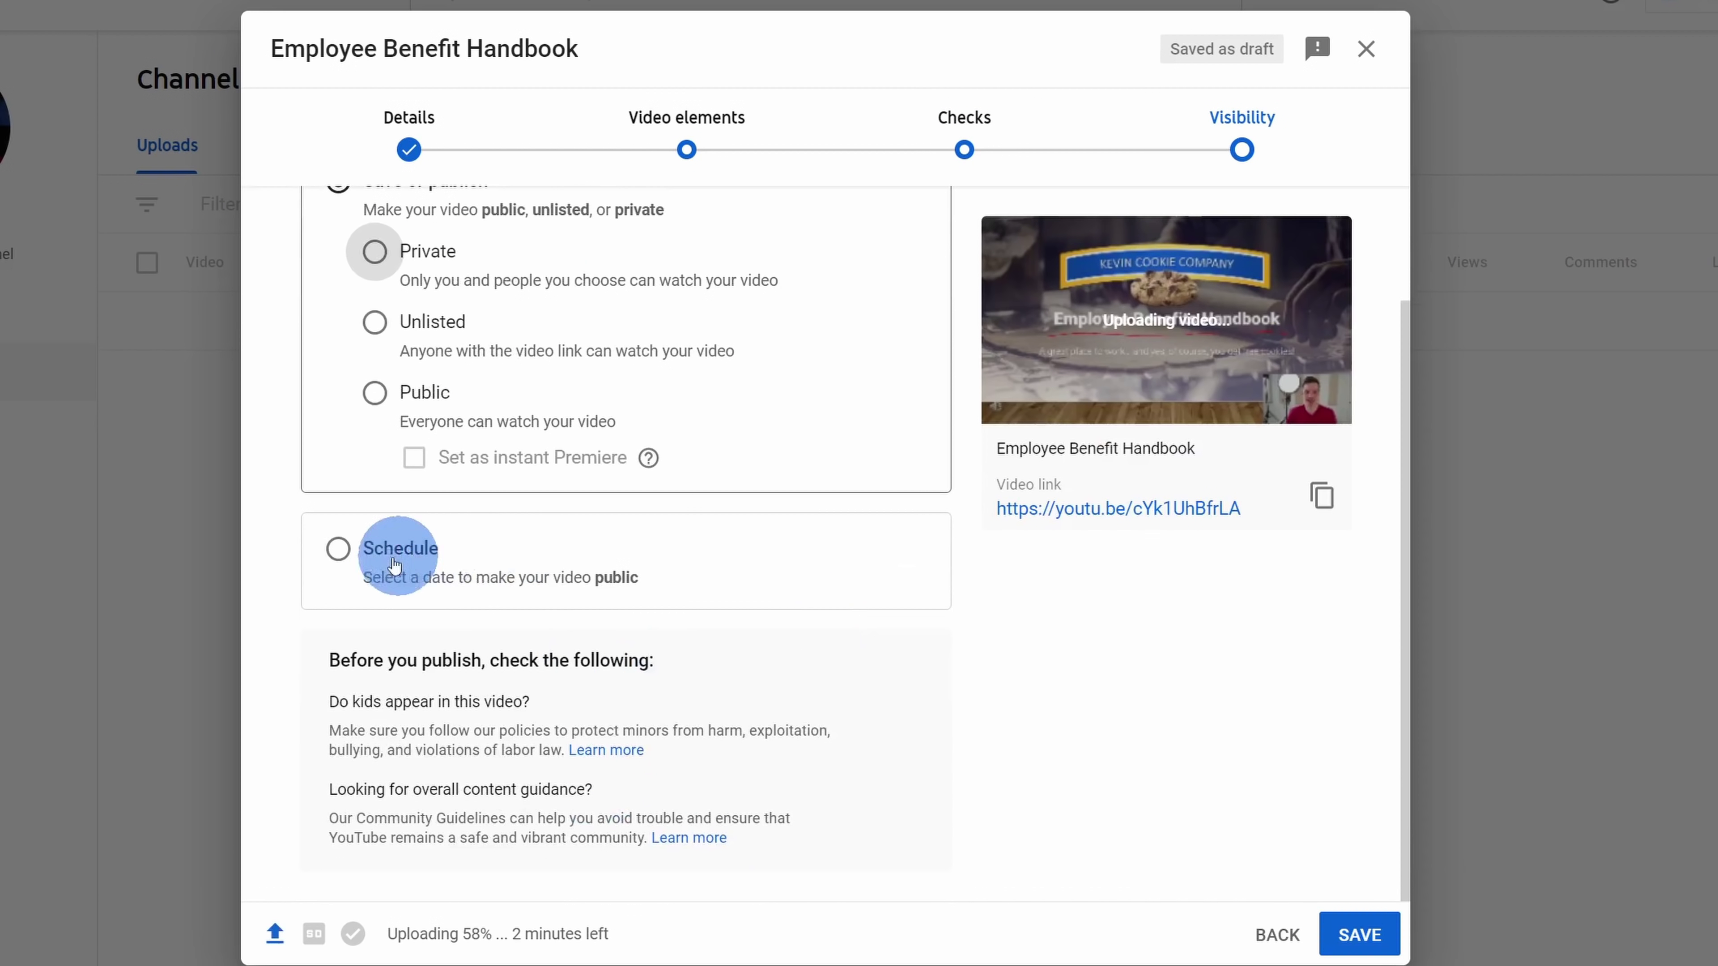
pyautogui.scroll(2, 494, 500)
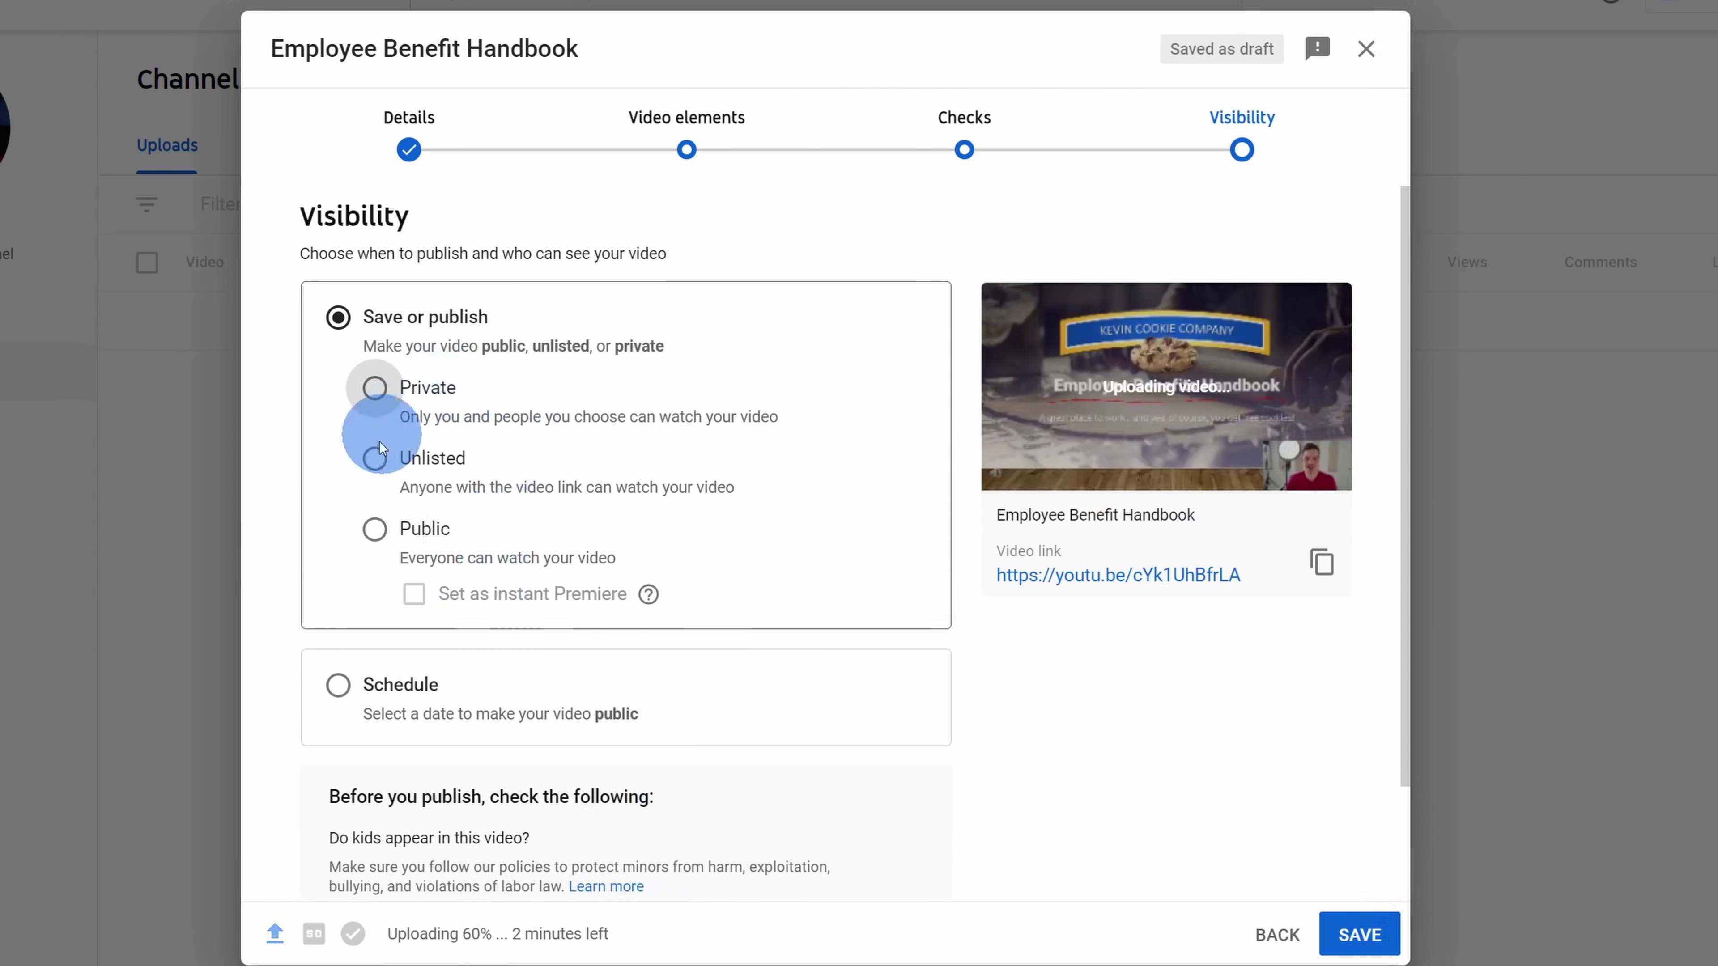
pyautogui.click(380, 459)
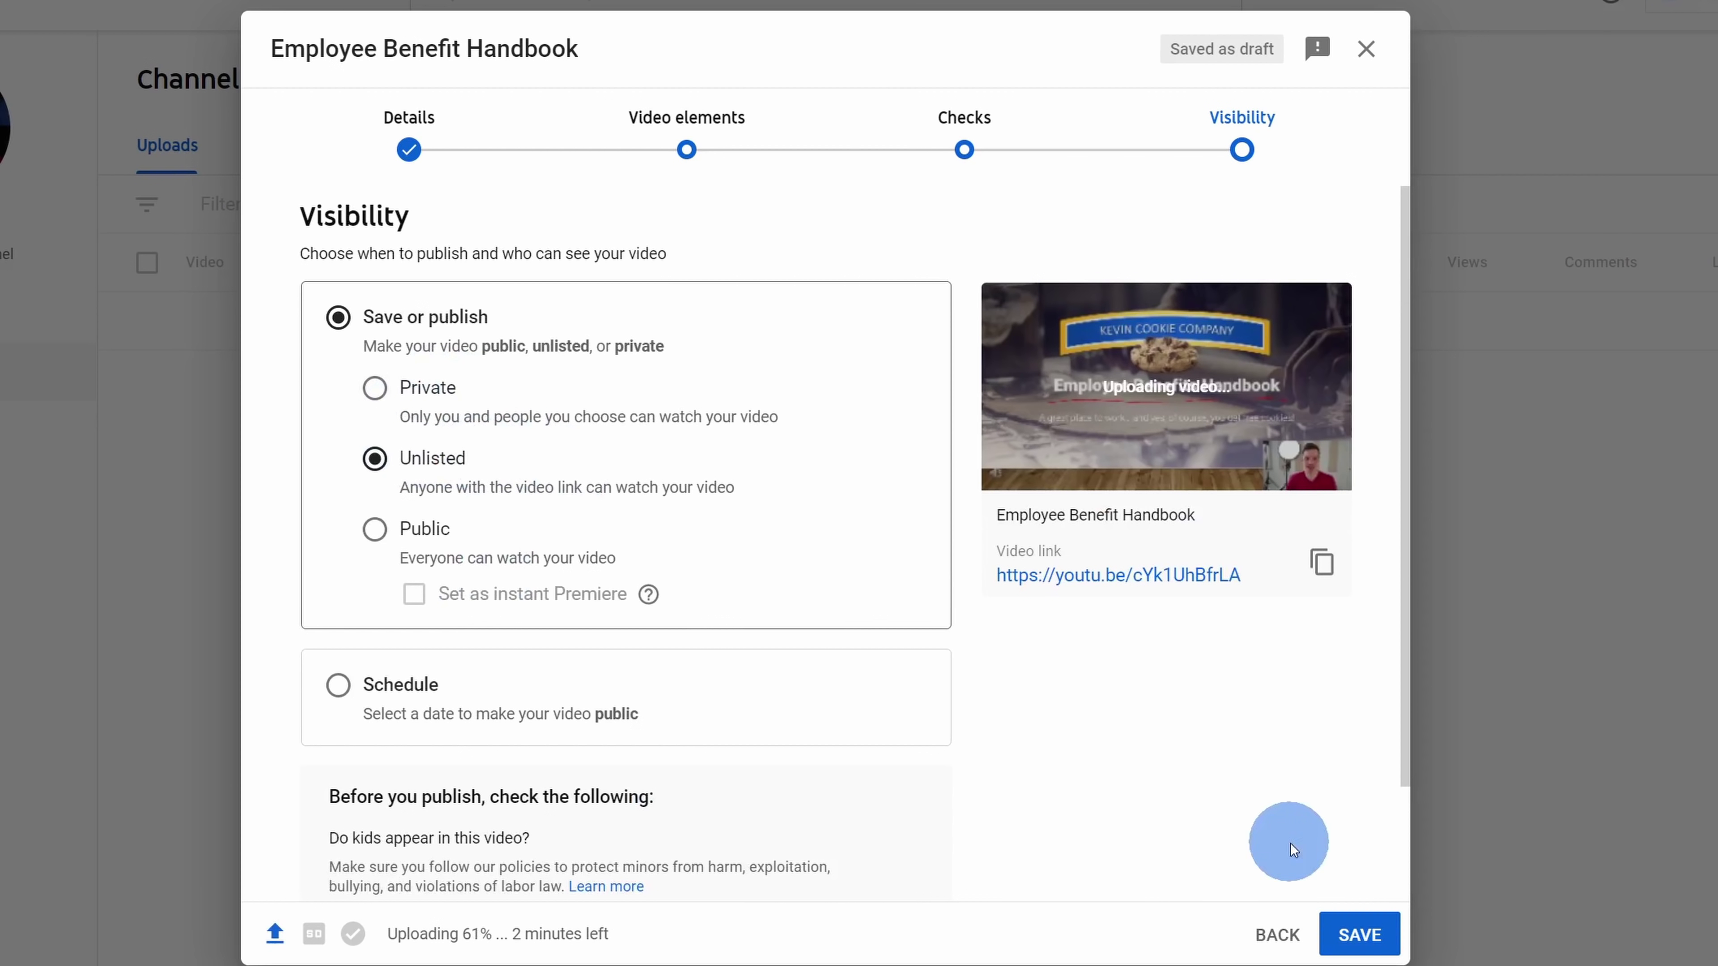
pyautogui.click(1361, 935)
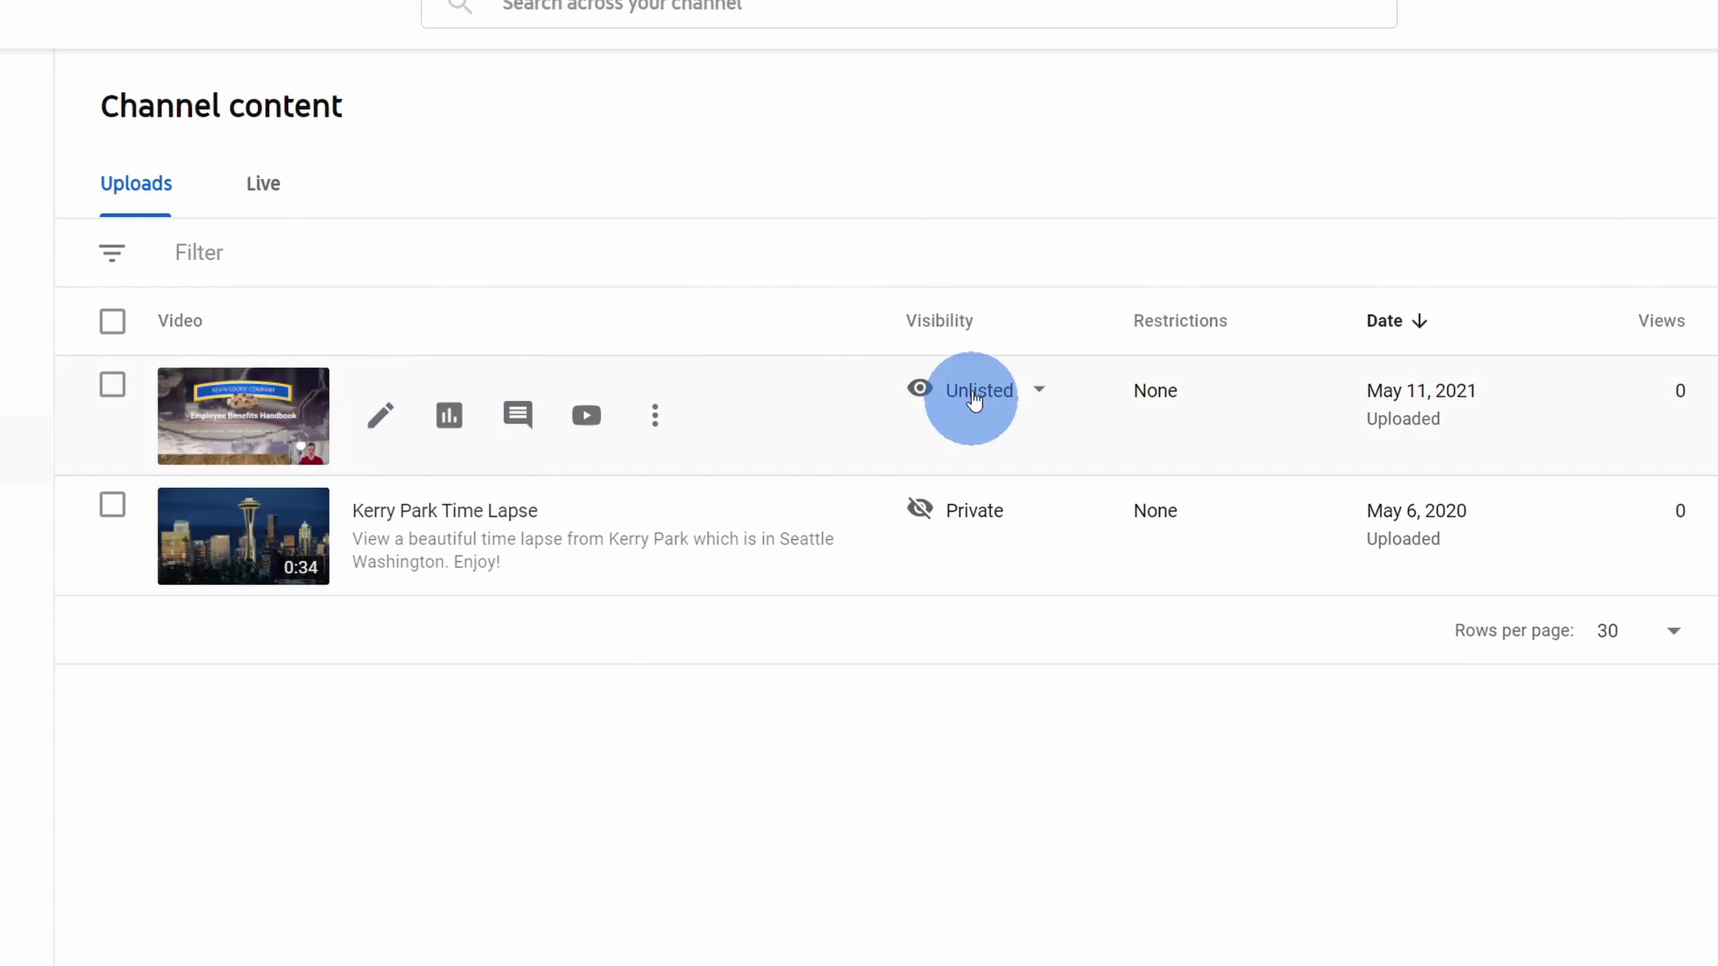
# Switch the video to Public, publish it, and open its Share dialog on YouTube
pyautogui.click(1037, 391)
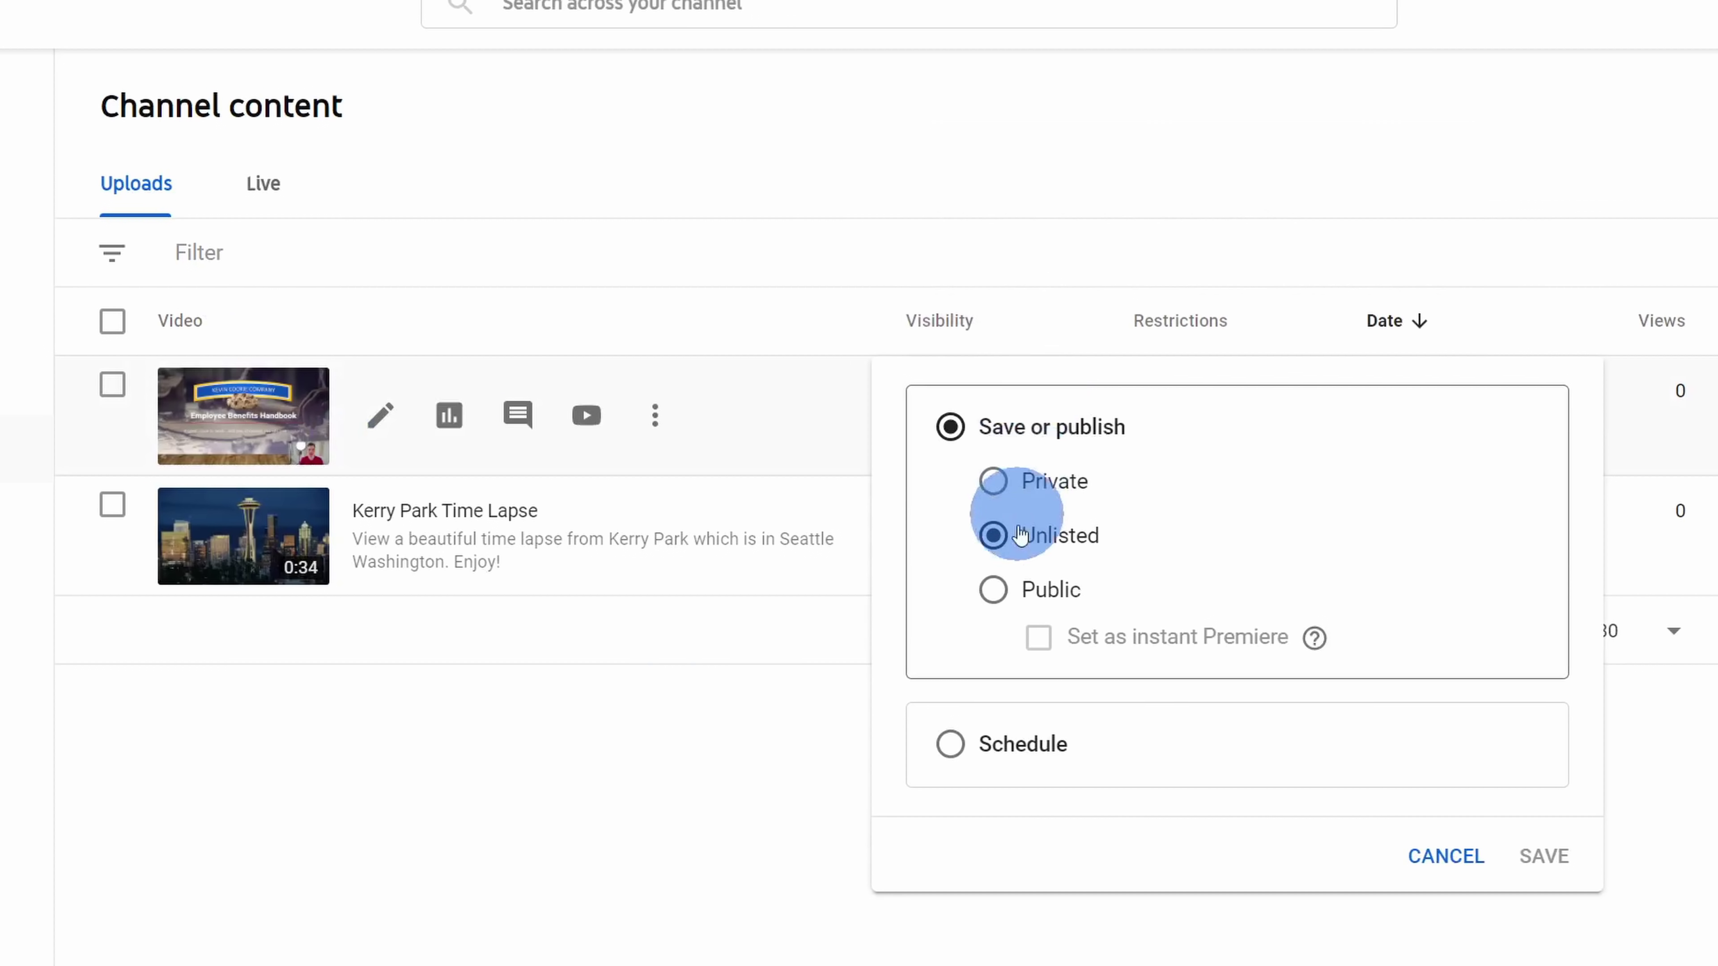
pyautogui.click(994, 589)
pyautogui.click(1528, 857)
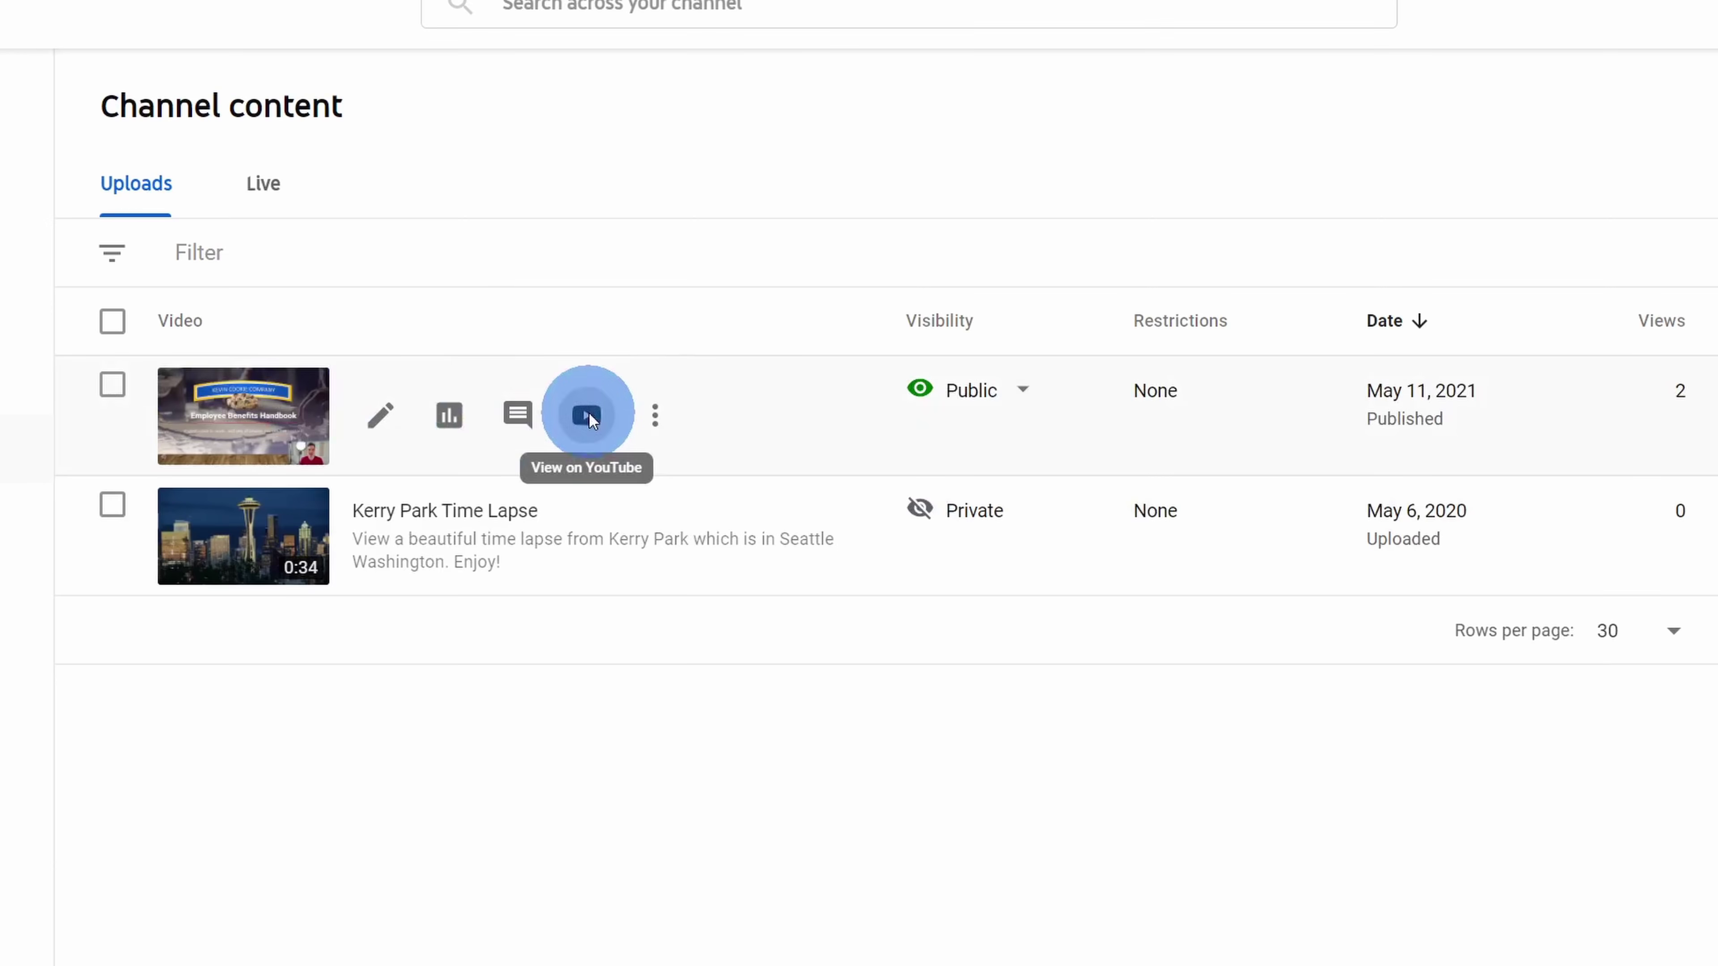
pyautogui.click(588, 415)
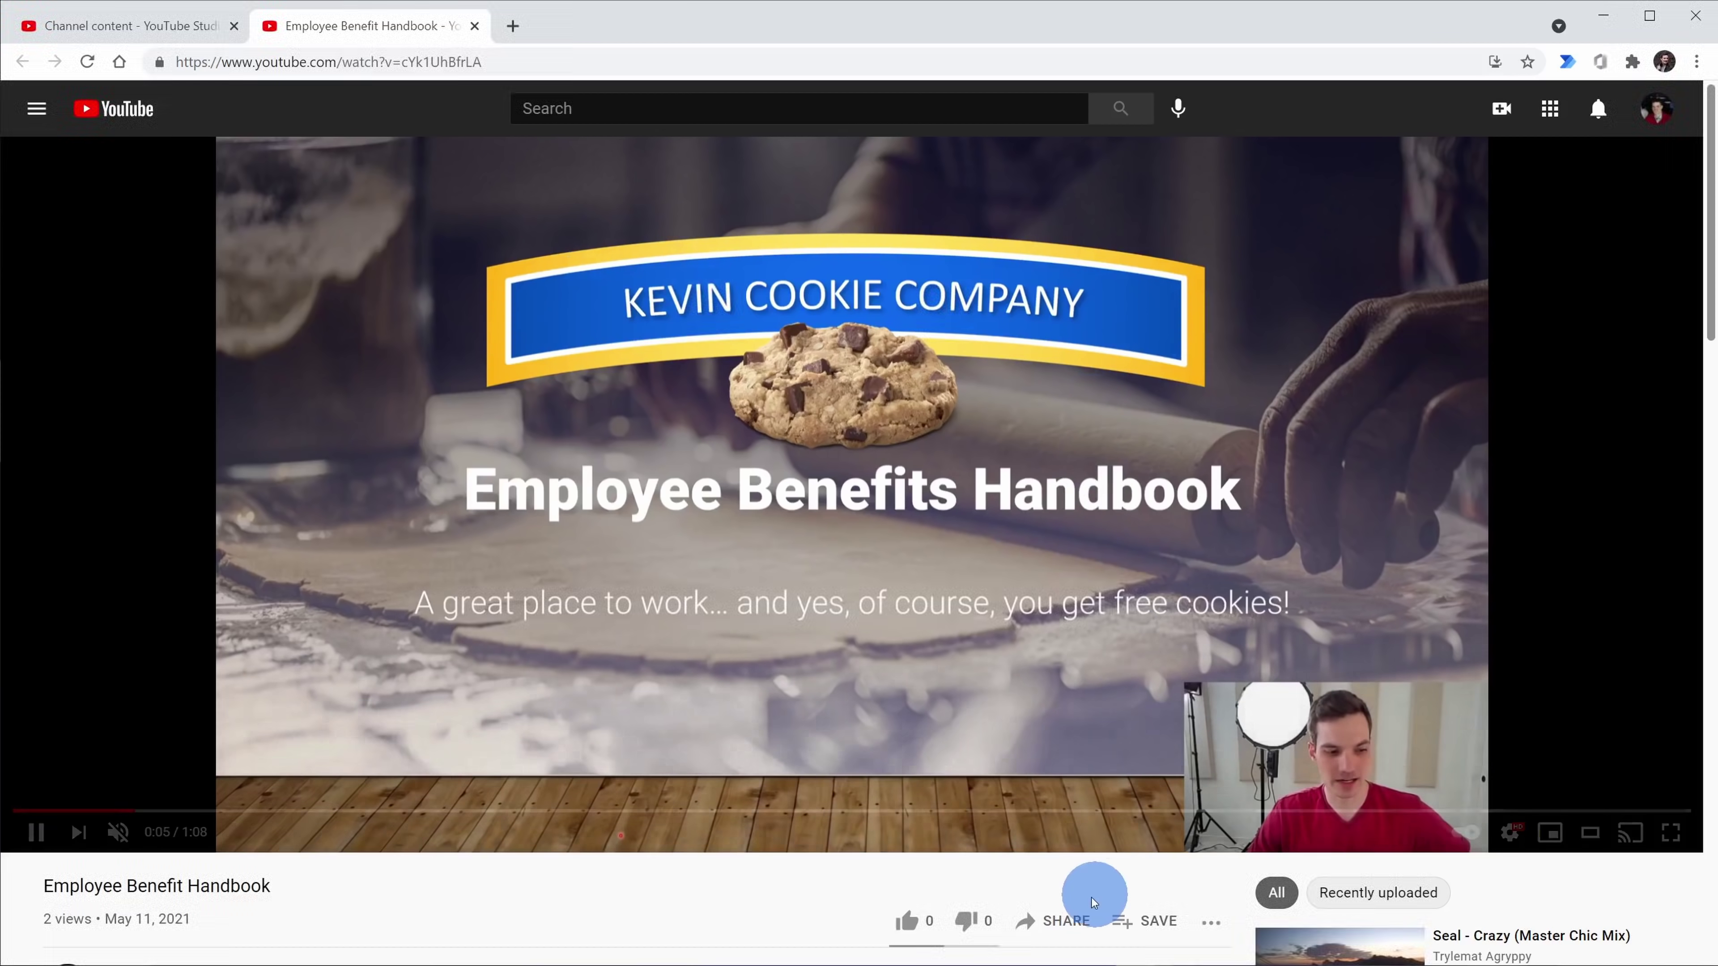
pyautogui.click(1061, 921)
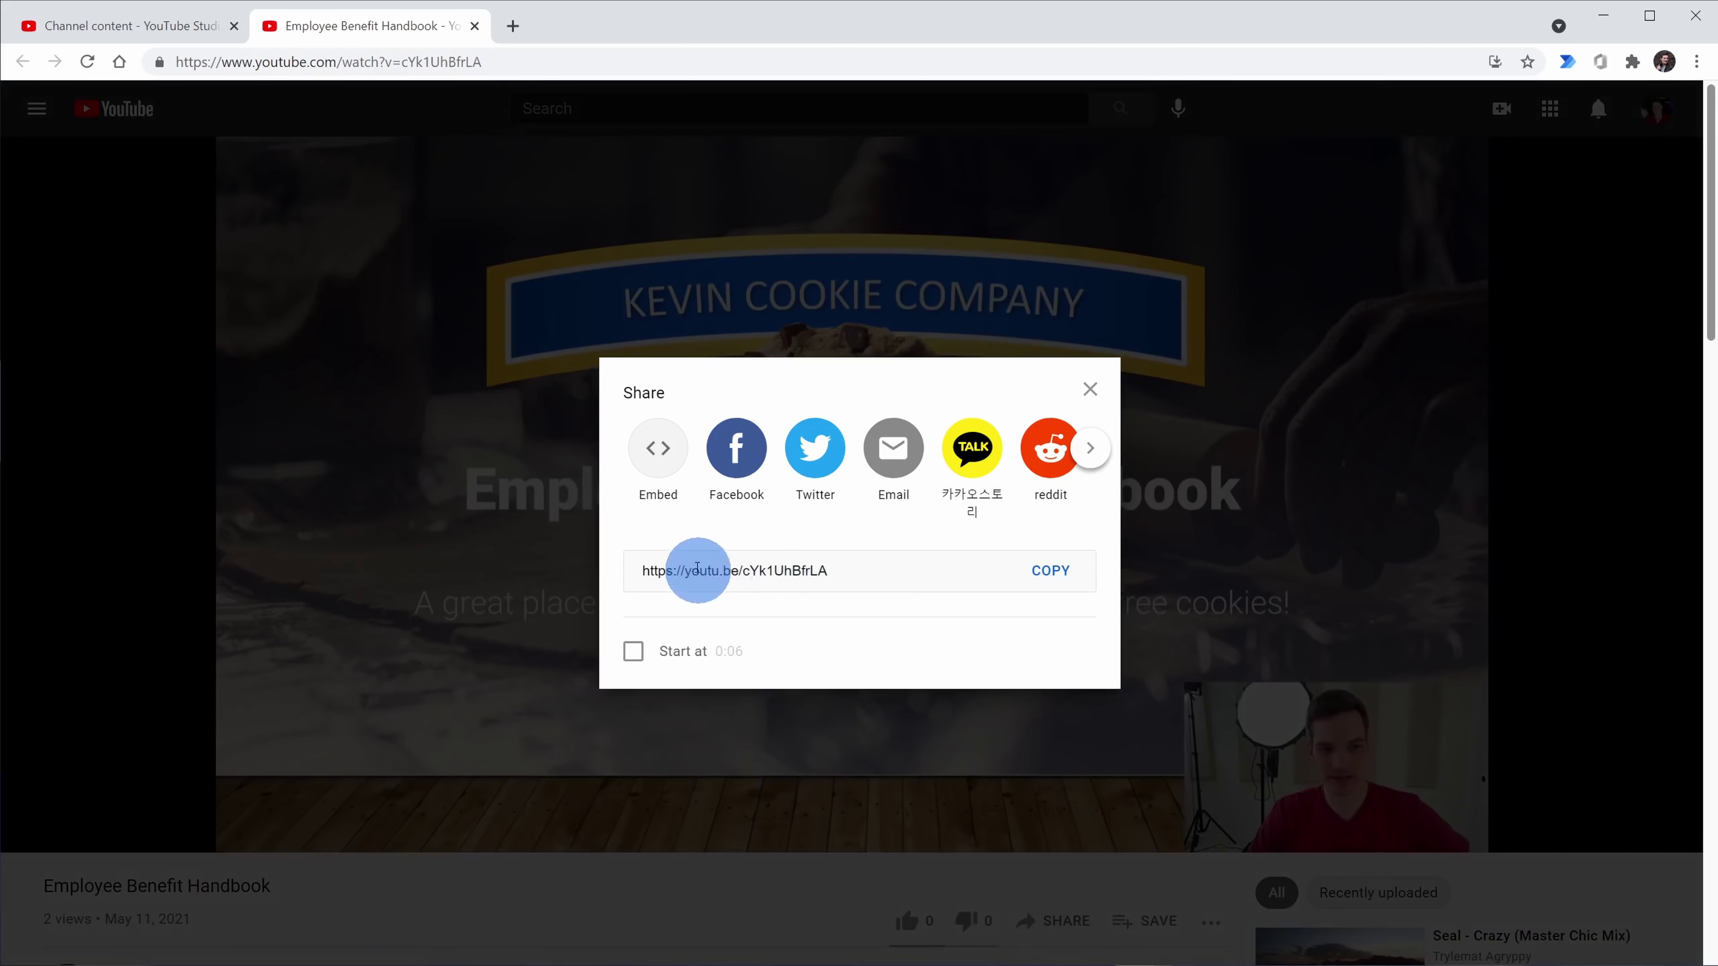